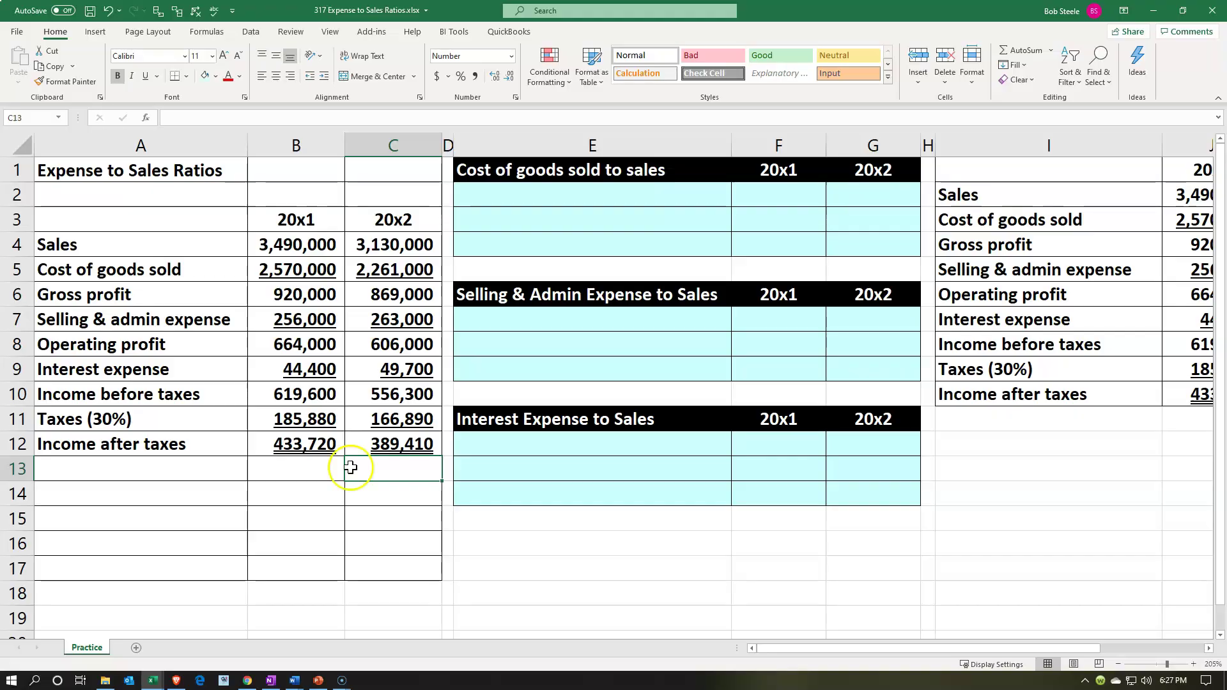
- Examine the two-year income statement and the blank expense-to-sales ratio tables beside it
{"action": "left_click", "coordinate": [255, 417]}
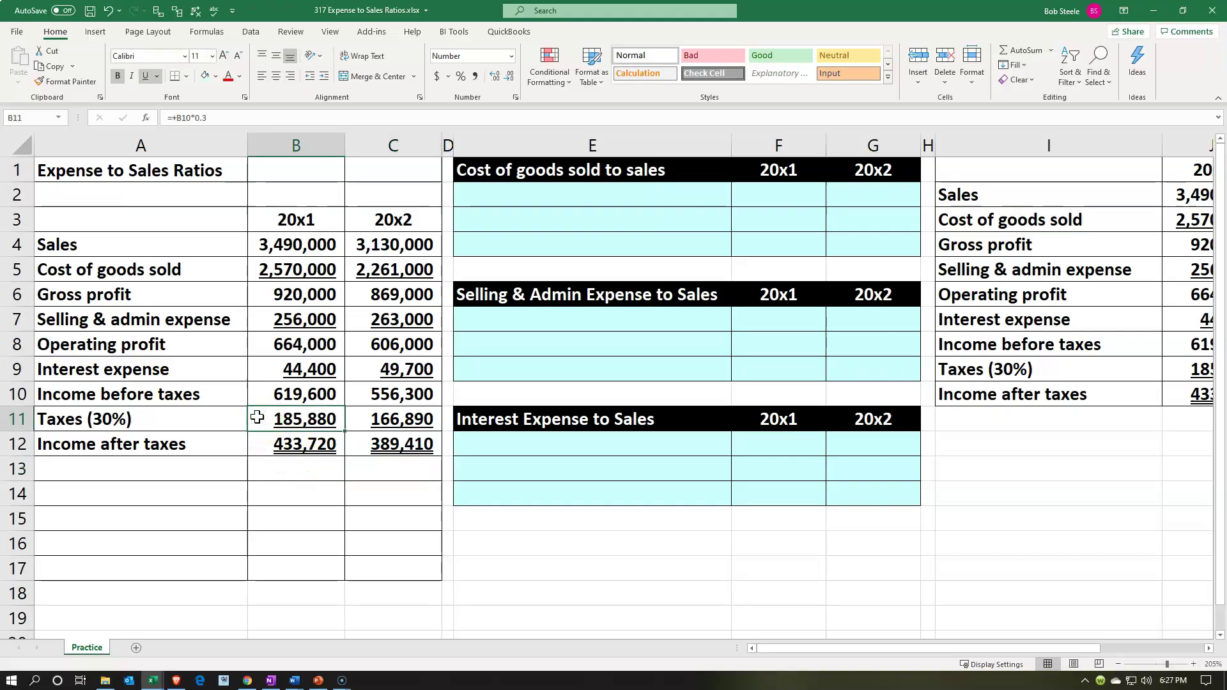
{"action": "left_click", "coordinate": [523, 355]}
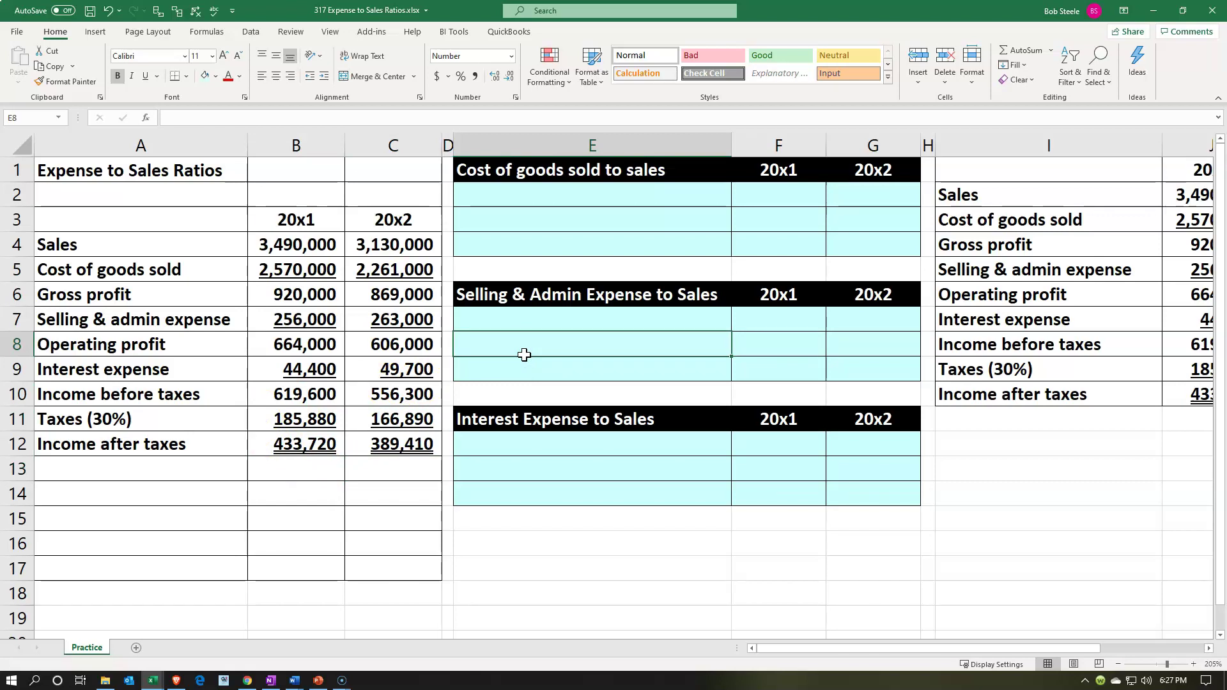
{"action": "left_click", "coordinate": [224, 297]}
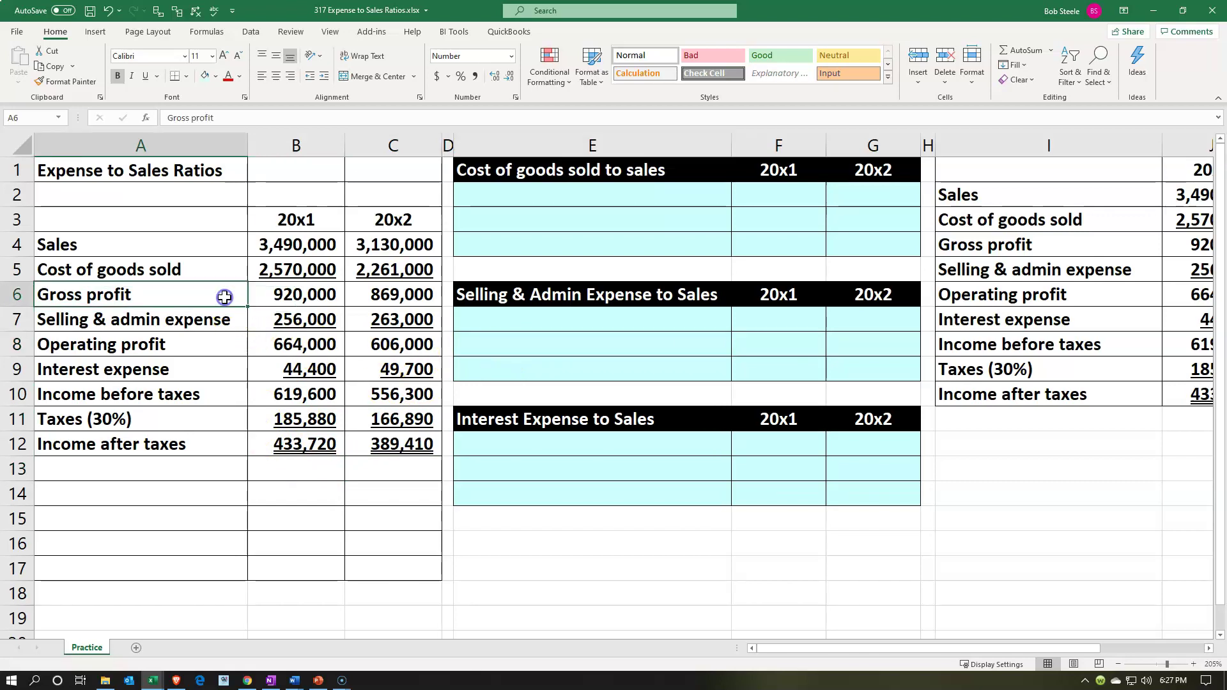
{"action": "left_click", "coordinate": [271, 230]}
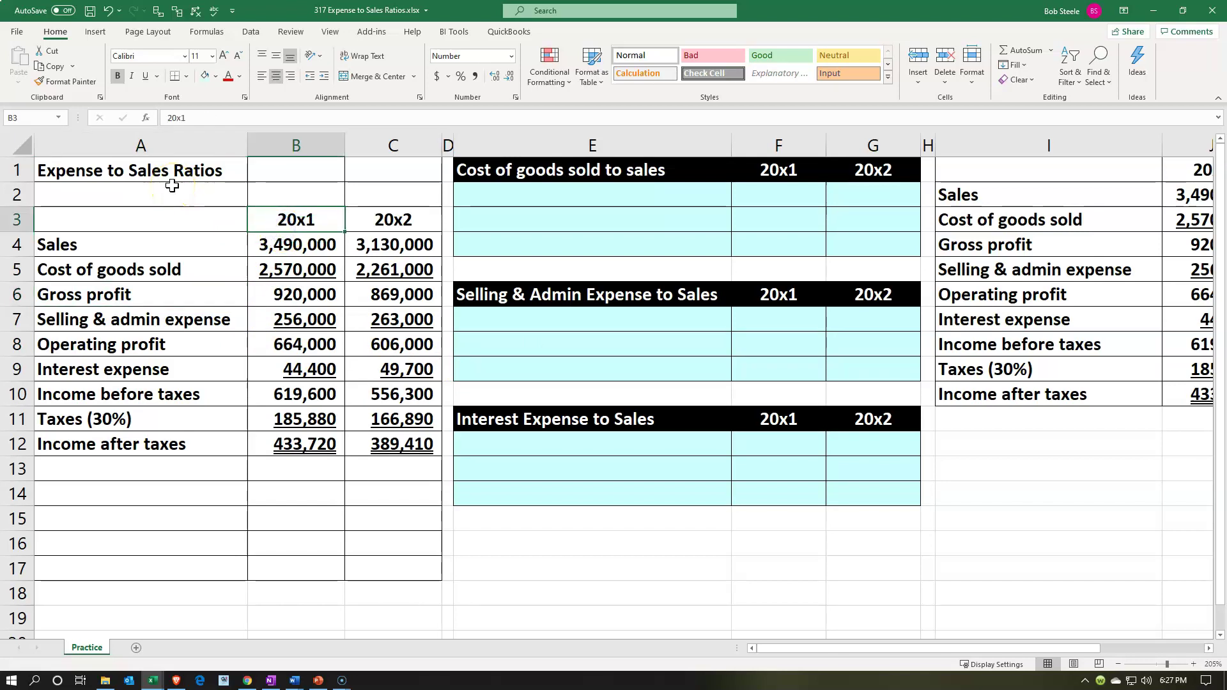
{"action": "key", "text": "Right"}
{"action": "key", "text": "Left"}
{"action": "key", "text": "Left"}
{"action": "key", "text": "Down"}
{"action": "key", "text": "Down"}
{"action": "key", "text": "Down"}
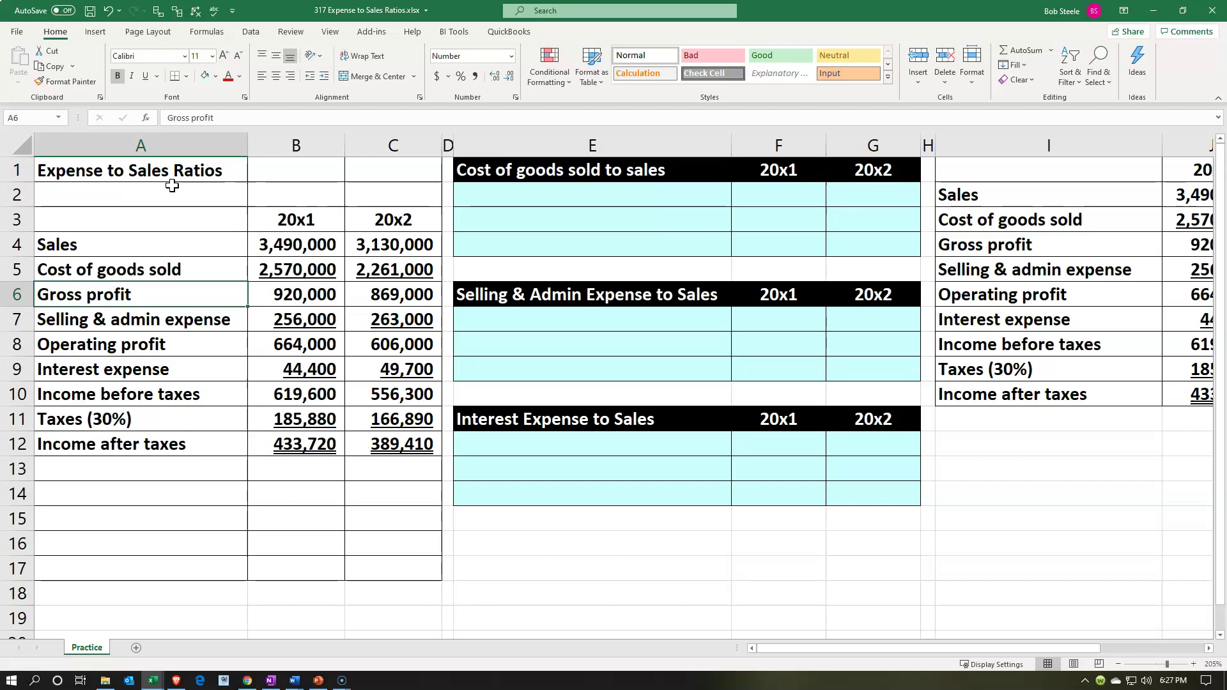
{"action": "left_click", "coordinate": [291, 444]}
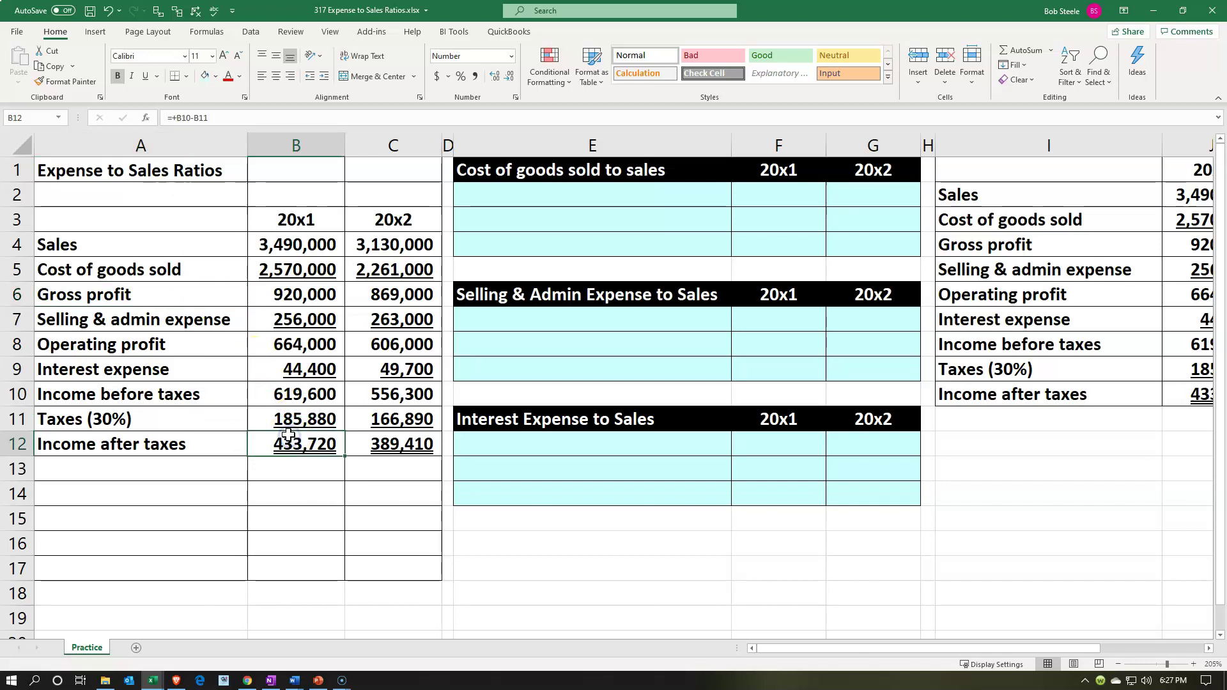
{"action": "left_click", "coordinate": [293, 251]}
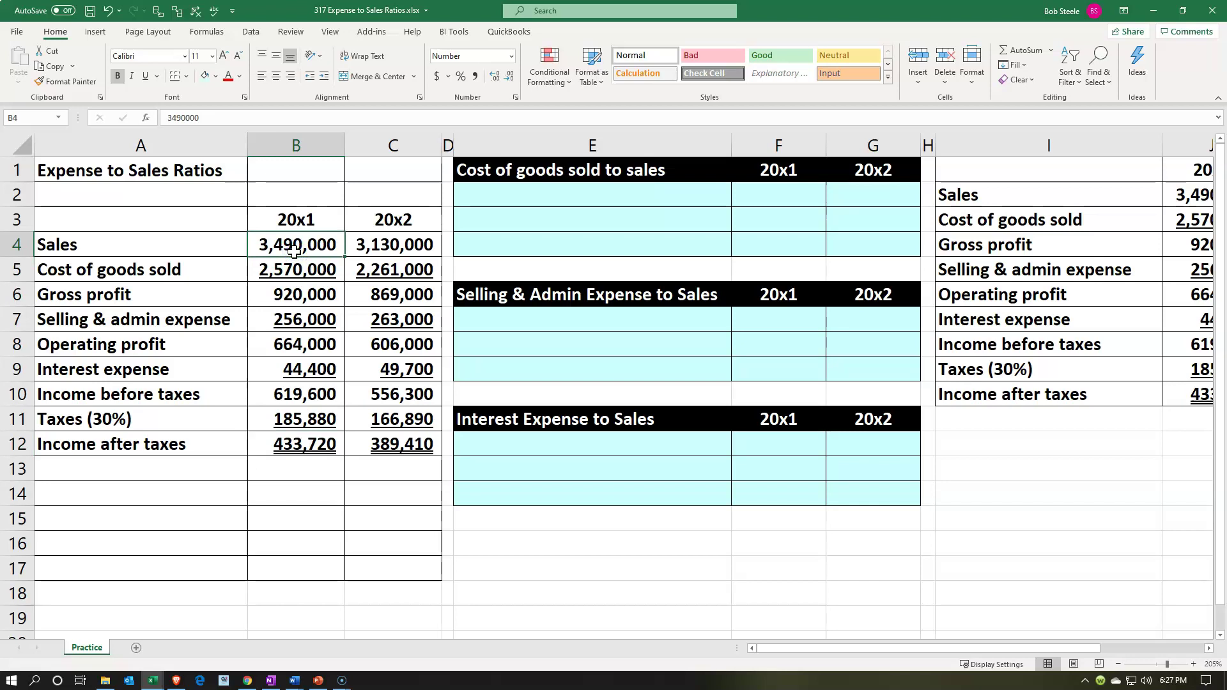
{"action": "left_click", "coordinate": [291, 295]}
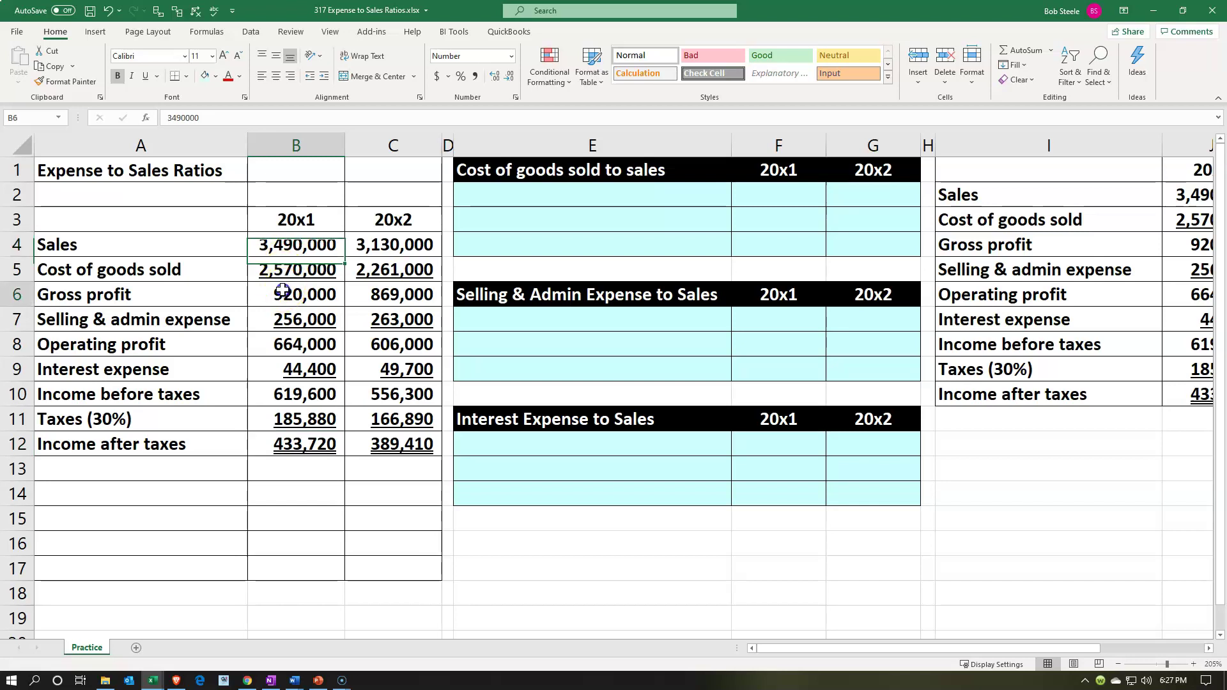
{"action": "left_click", "coordinate": [287, 242]}
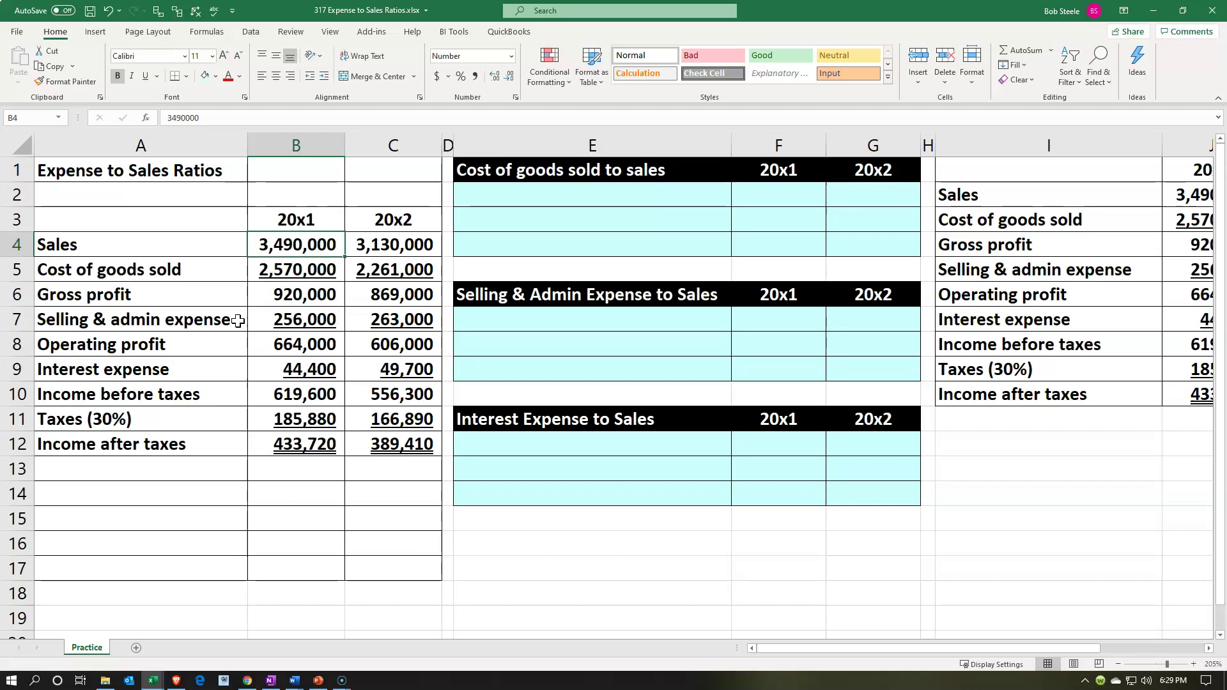
{"action": "left_click", "coordinate": [170, 395]}
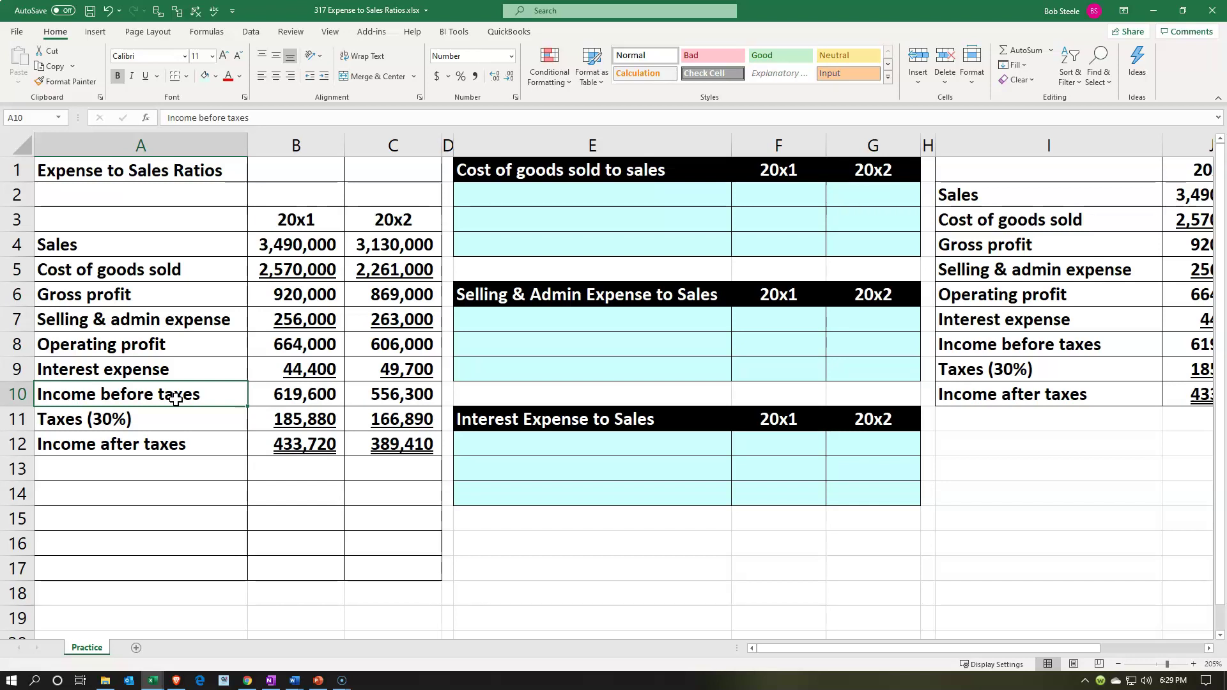
{"action": "left_click", "coordinate": [523, 315]}
- Link cell E2 to the Cost of goods sold label in A5 with the formula =A5
{"action": "left_click", "coordinate": [538, 200]}
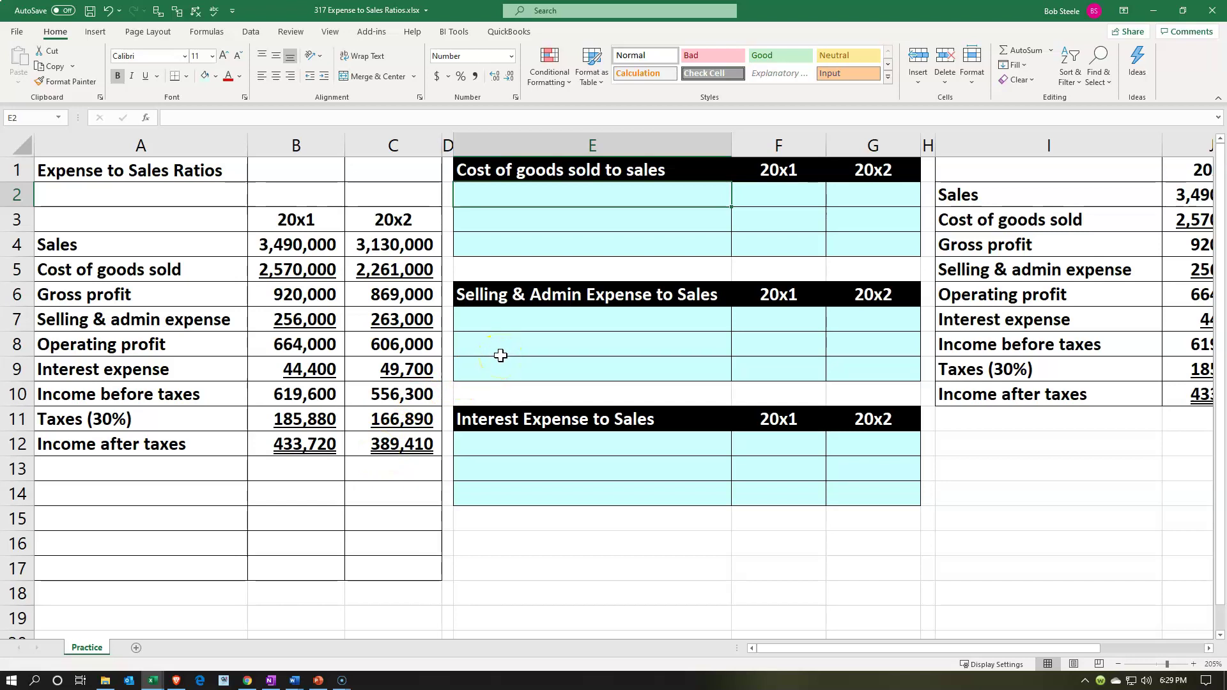
{"action": "type", "text": "="}
{"action": "key", "text": "Left"}
{"action": "key", "text": "Left"}
{"action": "key", "text": "Left"}
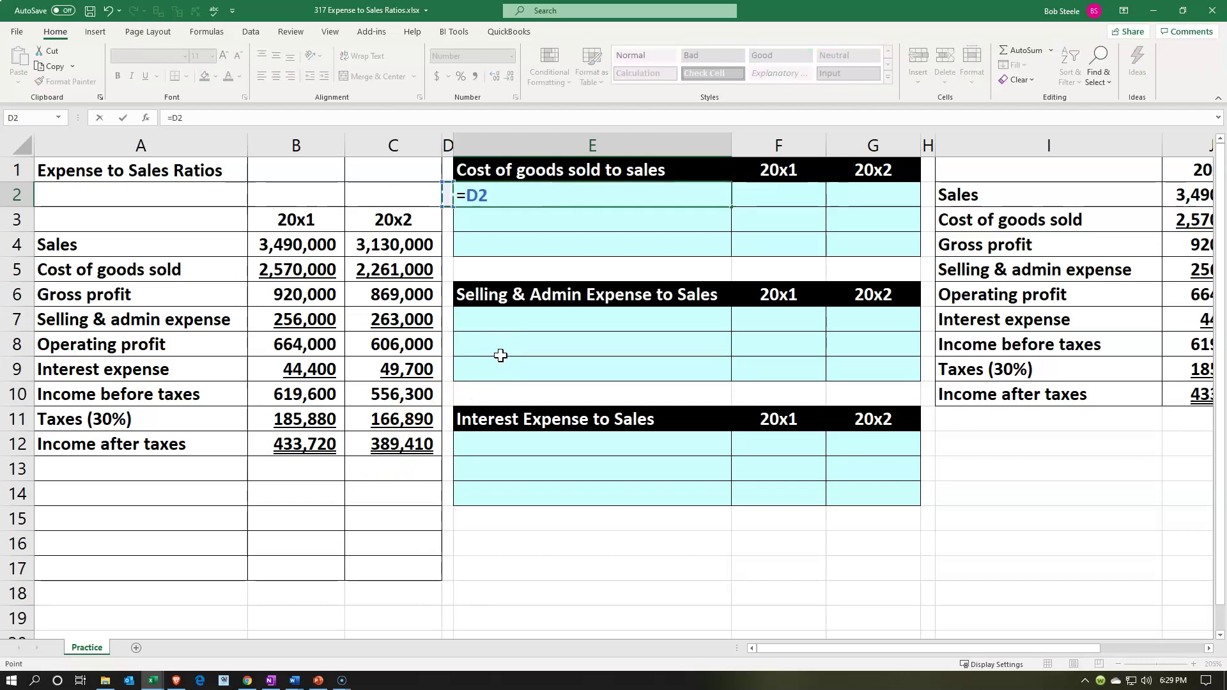
{"action": "key", "text": "Down"}
{"action": "key", "text": "Down"}
{"action": "key", "text": "Down"}
{"action": "key", "text": "Left"}
{"action": "key", "text": "Return"}
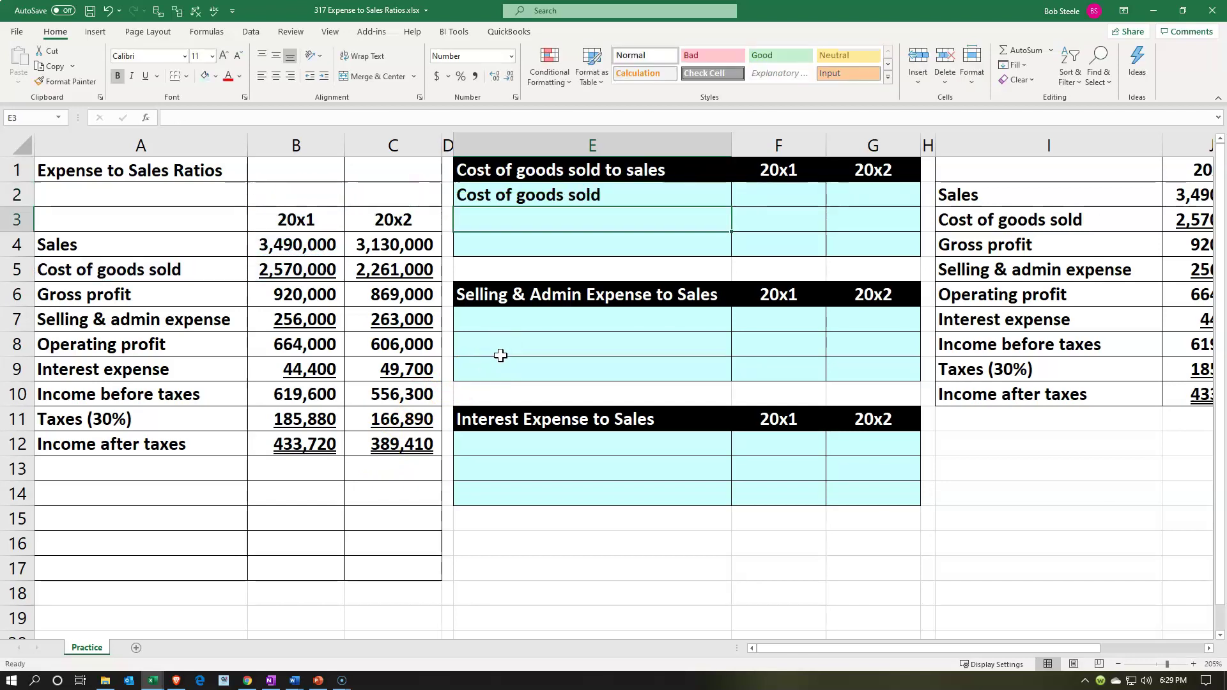
- Link cell E3 to the Sales label in A4 with the formula =A4
{"action": "type", "text": "="}
{"action": "key", "text": "Left"}
{"action": "key", "text": "Left"}
{"action": "key", "text": "Left"}
{"action": "key", "text": "Left"}
{"action": "key", "text": "Down"}
{"action": "key", "text": "Return"}
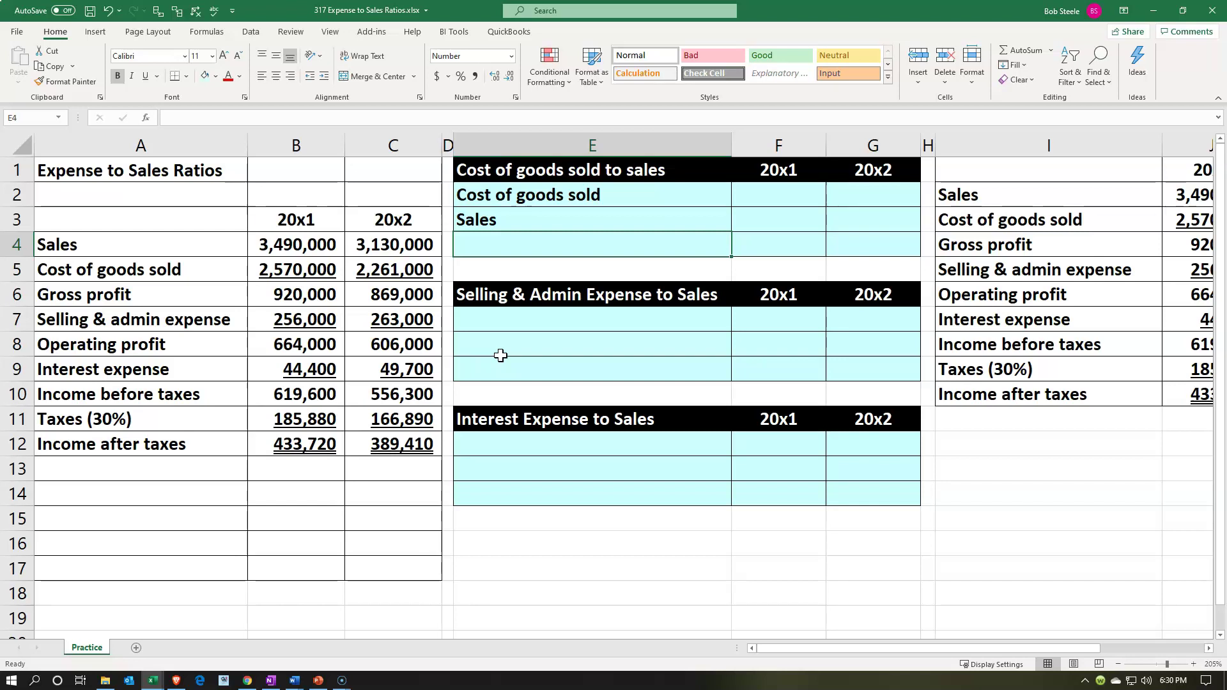
- Label the ratio row in E4 as "Cost of goods sold to sales"
{"action": "type", "text": "Cost of goods so"}
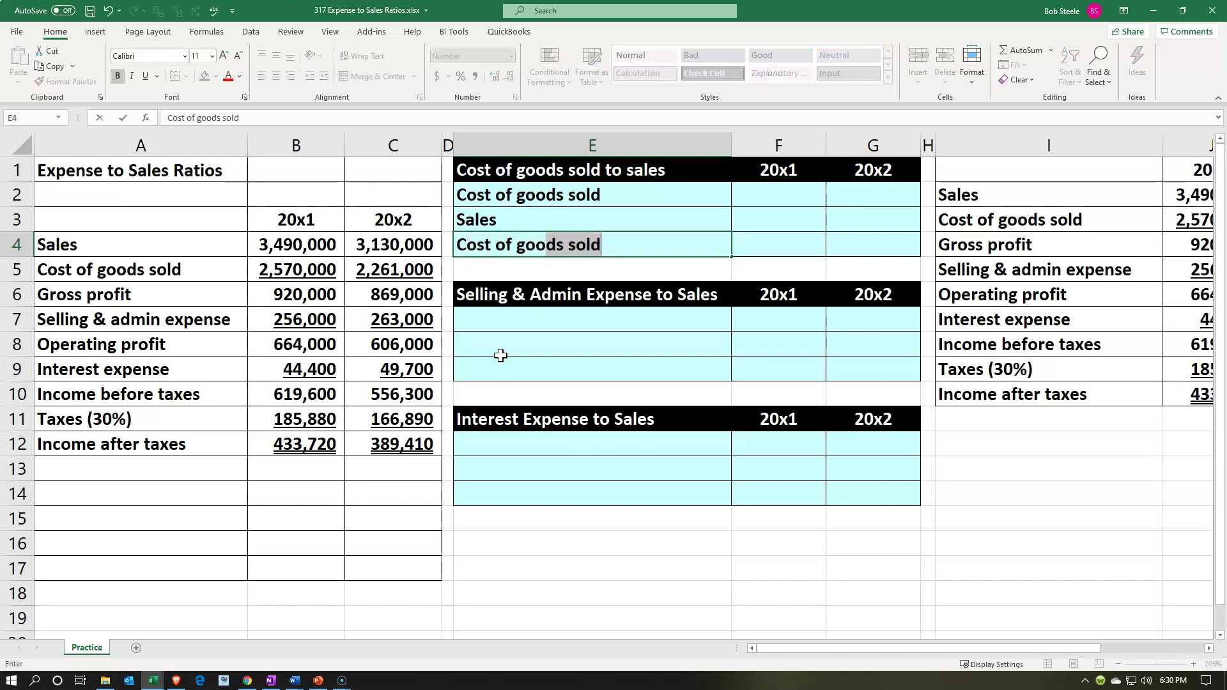
{"action": "type", "text": "ld to sales"}
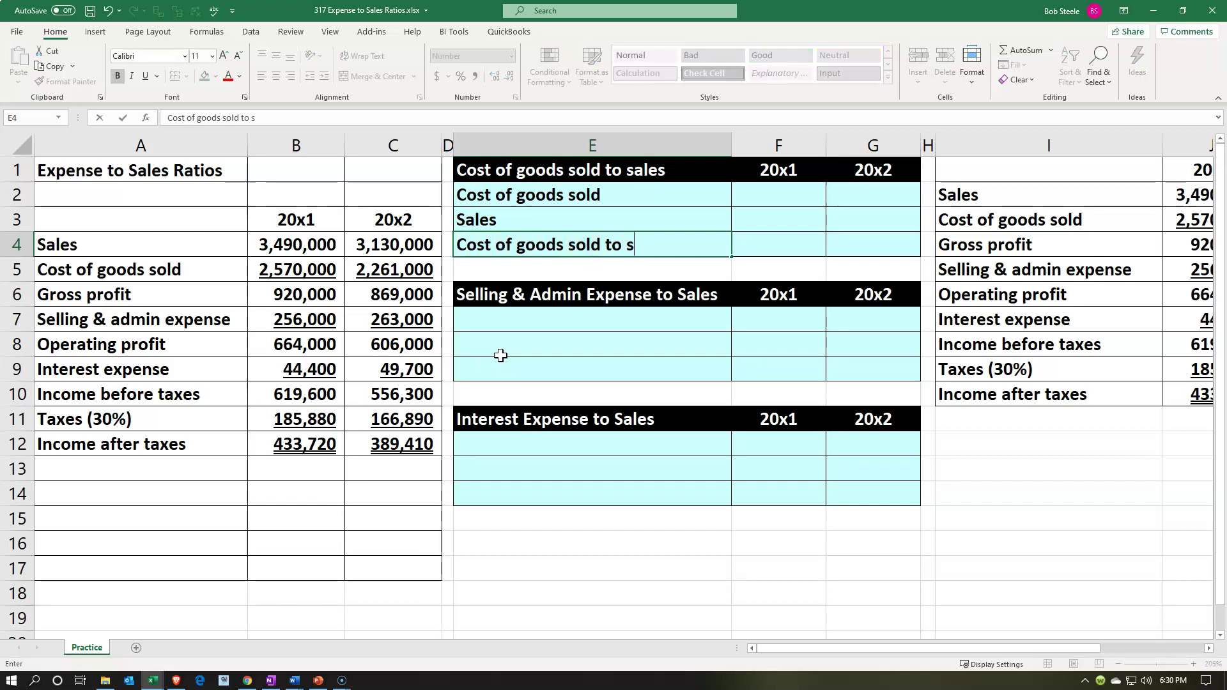
{"action": "key", "text": "Tab"}
- Bring the 20x1 cost of goods sold into F2 with the formula =B5
{"action": "key", "text": "Up"}
{"action": "key", "text": "Up"}
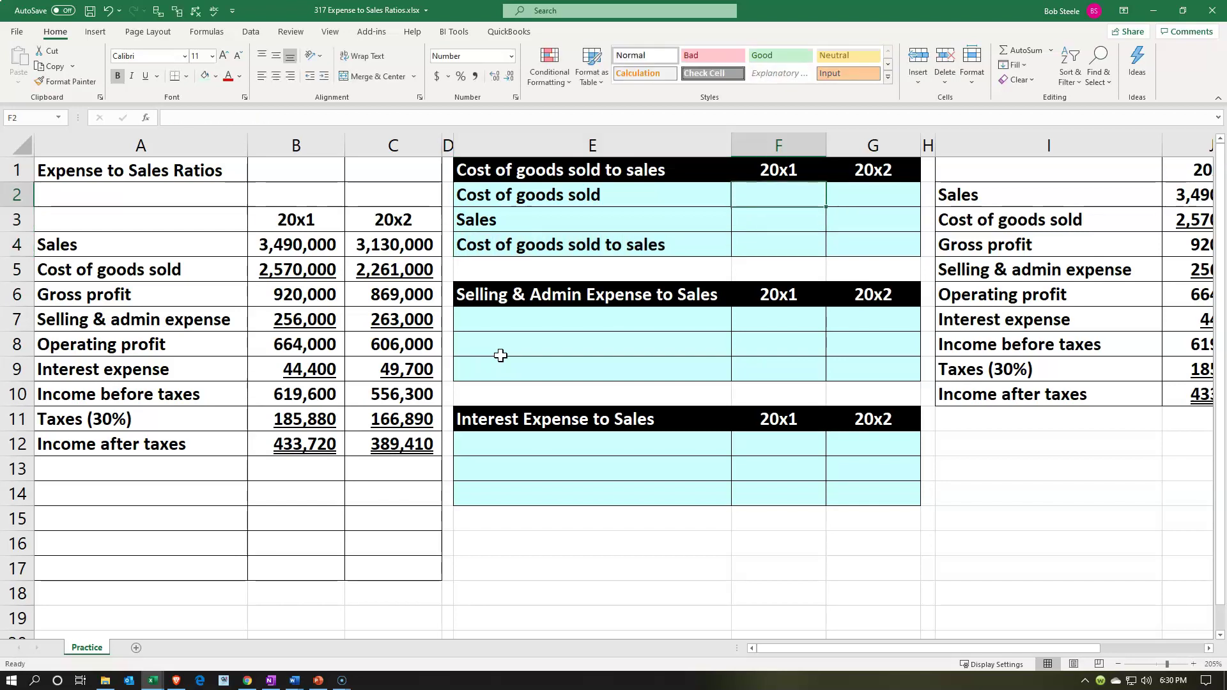
{"action": "type", "text": "="}
{"action": "key", "text": "Left"}
{"action": "key", "text": "Left"}
{"action": "key", "text": "Left"}
{"action": "key", "text": "Left"}
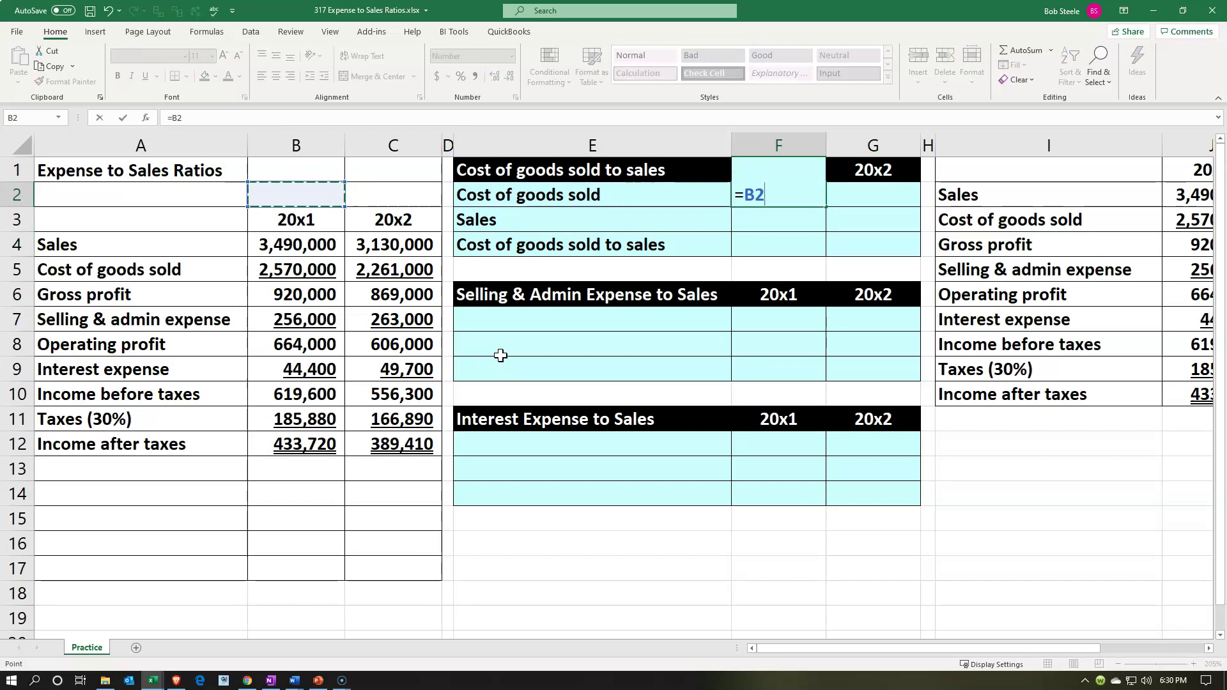
{"action": "key", "text": "Down"}
{"action": "key", "text": "Down"}
{"action": "key", "text": "Down"}
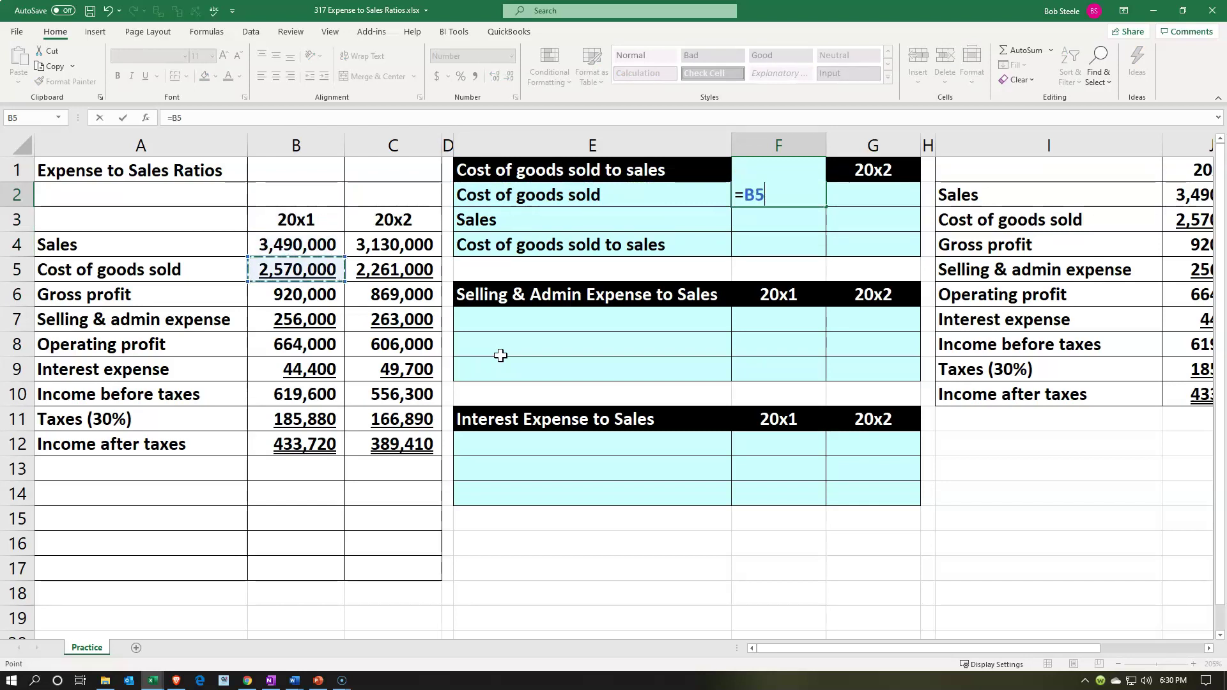
{"action": "key", "text": "Return"}
- Bring the 20x1 sales figure into F3 with the formula =B4
{"action": "type", "text": "="}
{"action": "key", "text": "Left"}
{"action": "key", "text": "Left"}
{"action": "key", "text": "Left"}
{"action": "key", "text": "Left"}
{"action": "key", "text": "Down"}
{"action": "key", "text": "Return"}
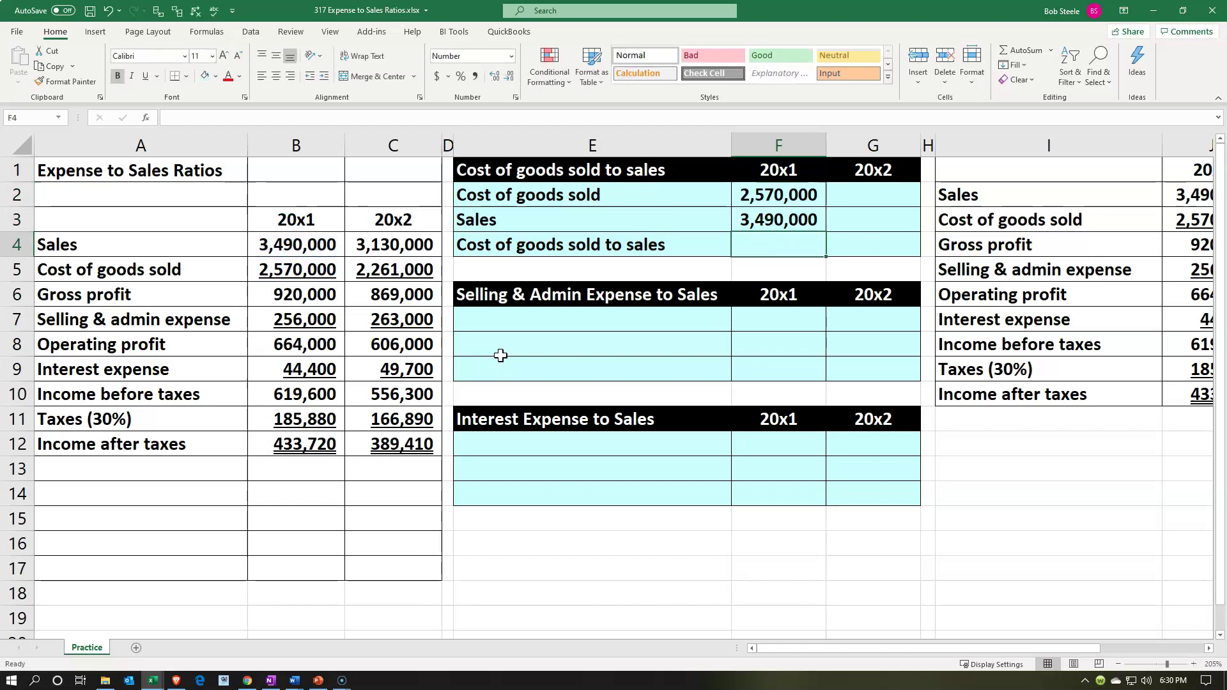
- Calculate the 20x1 cost of goods sold to sales ratio in F4 with the formula =F2/F3
{"action": "type", "text": "="}
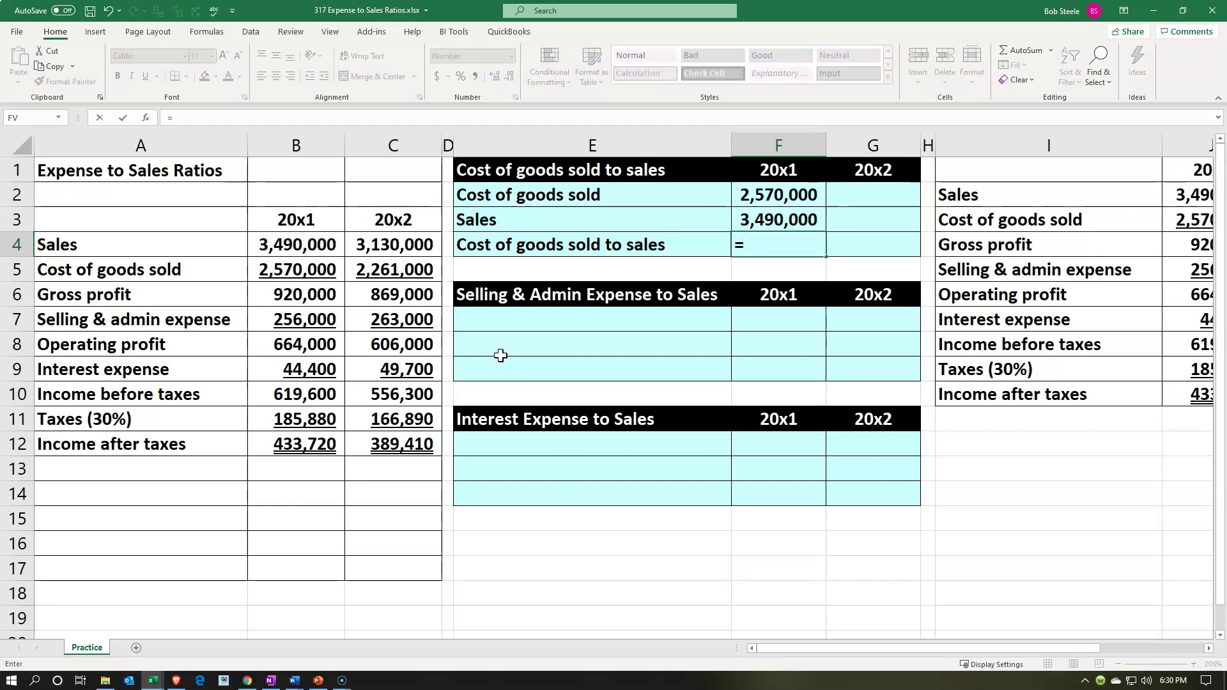
{"action": "key", "text": "Up"}
{"action": "key", "text": "Up"}
{"action": "type", "text": "/"}
{"action": "key", "text": "Up"}
{"action": "key", "text": "Return"}
- Format the 20x1 ratio in F4 as a percentage with two decimal places
{"action": "key", "text": "Up"}
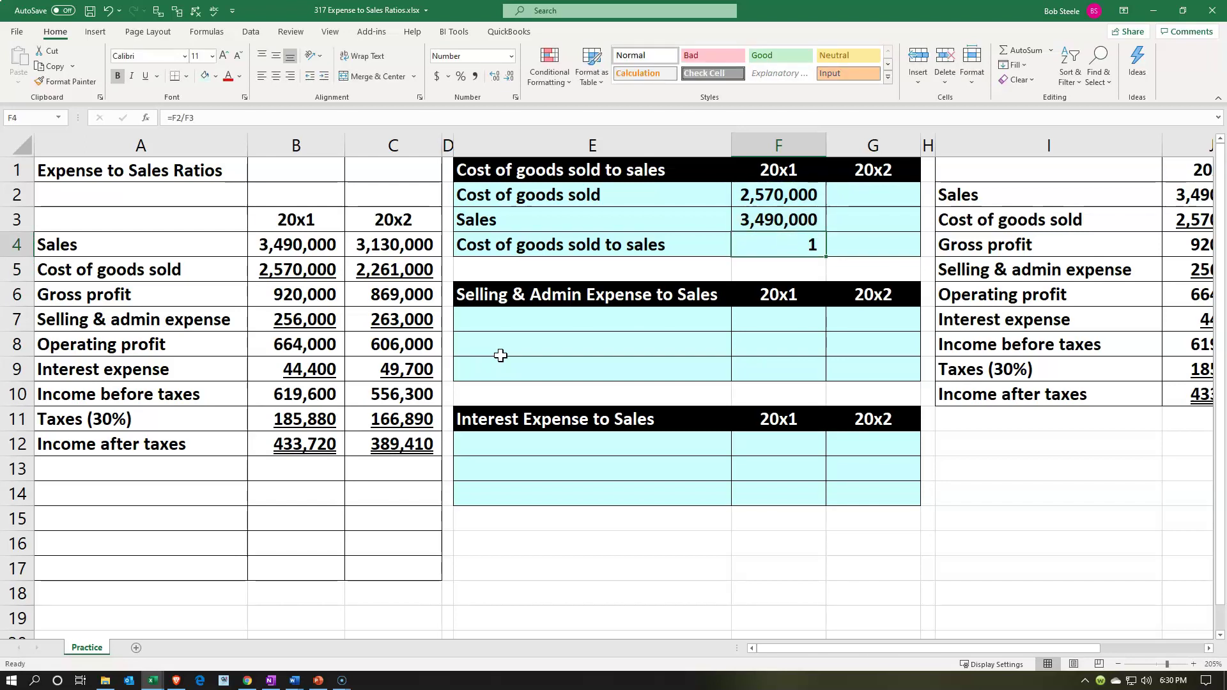
{"action": "left_click", "coordinate": [55, 34]}
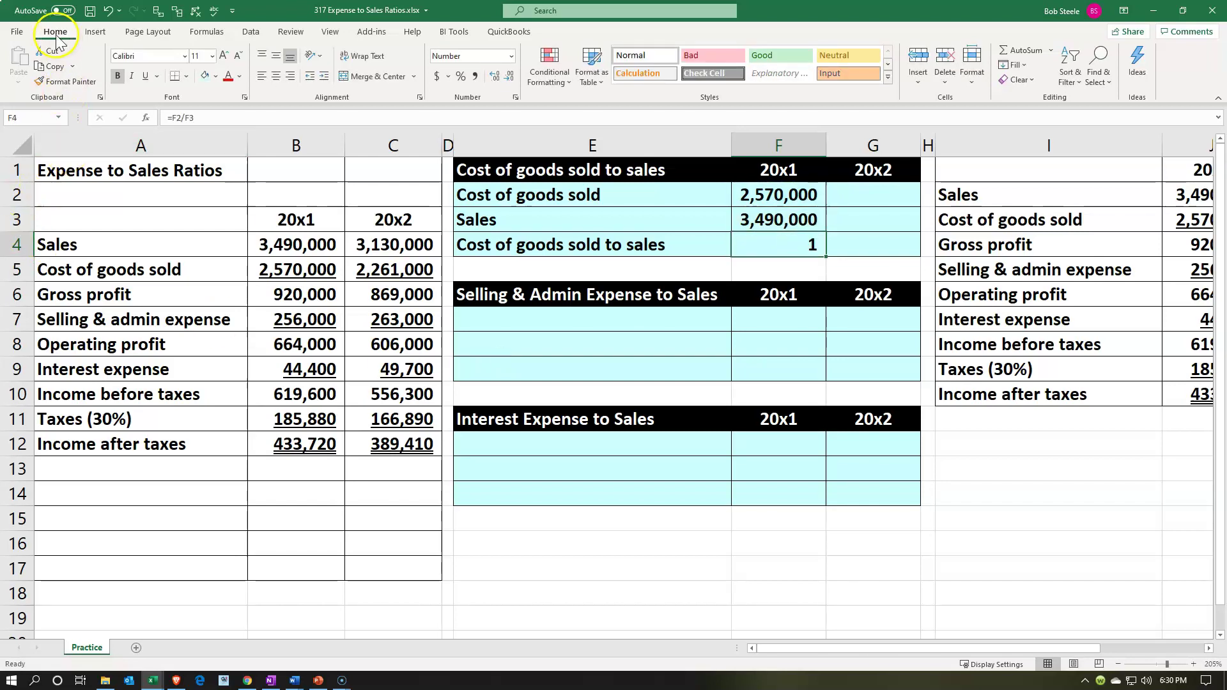
{"action": "left_click", "coordinate": [461, 78]}
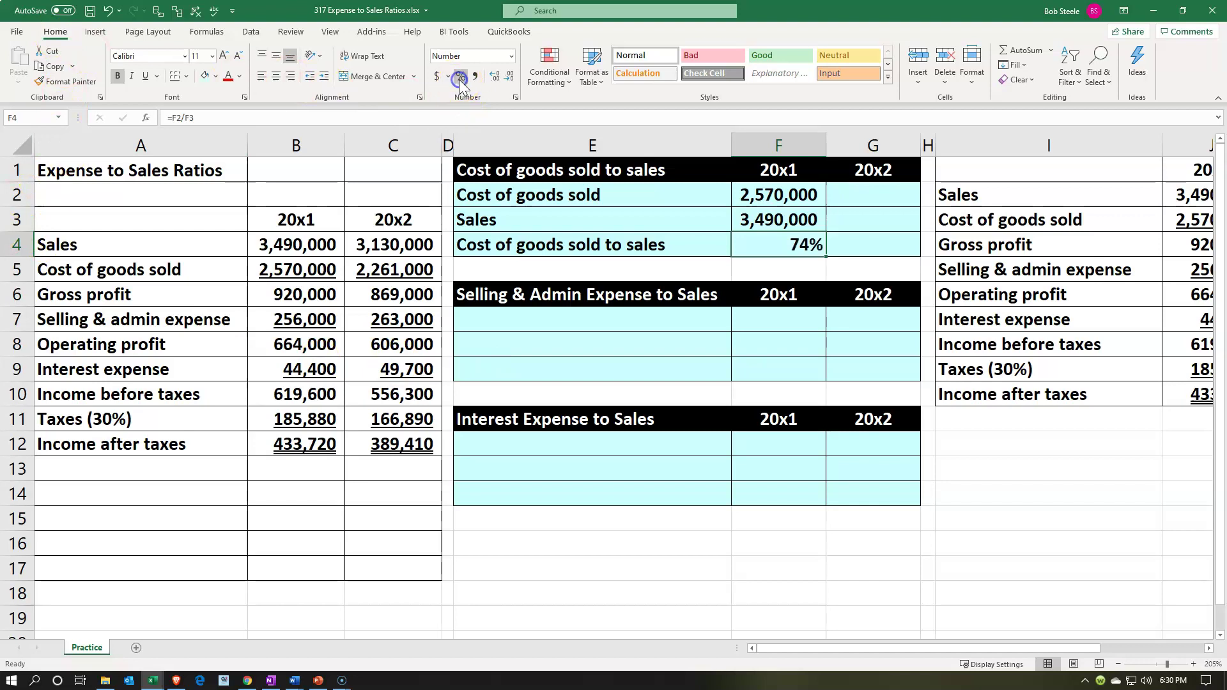
{"action": "left_click", "coordinate": [498, 80]}
{"action": "left_click", "coordinate": [497, 80]}
{"action": "left_click", "coordinate": [497, 80]}
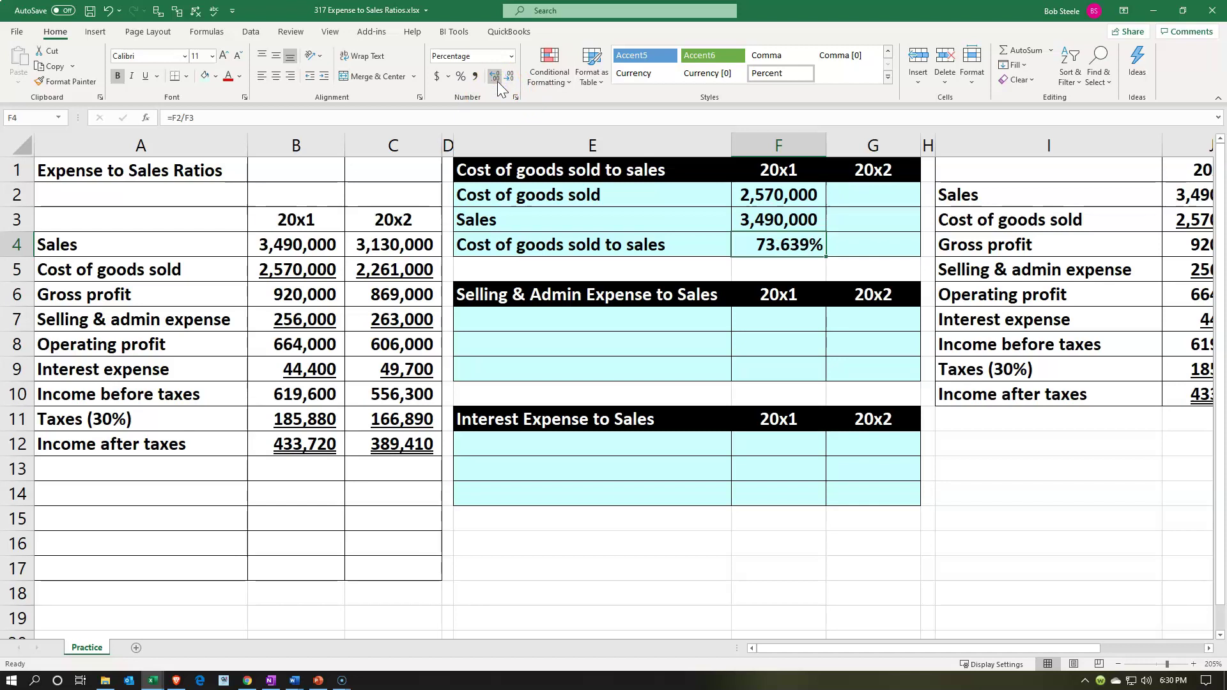
{"action": "left_click", "coordinate": [509, 77]}
- Bring the 20x2 cost of goods sold into G2 with the formula =C5
{"action": "left_click", "coordinate": [893, 196]}
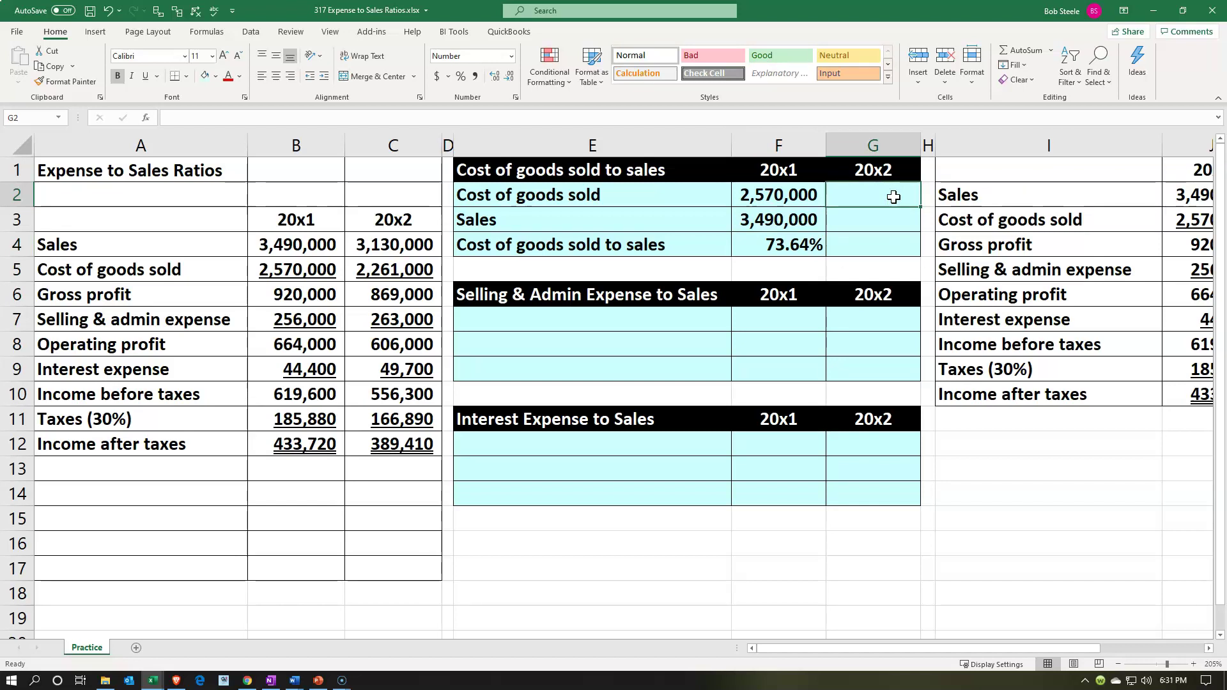
{"action": "type", "text": "="}
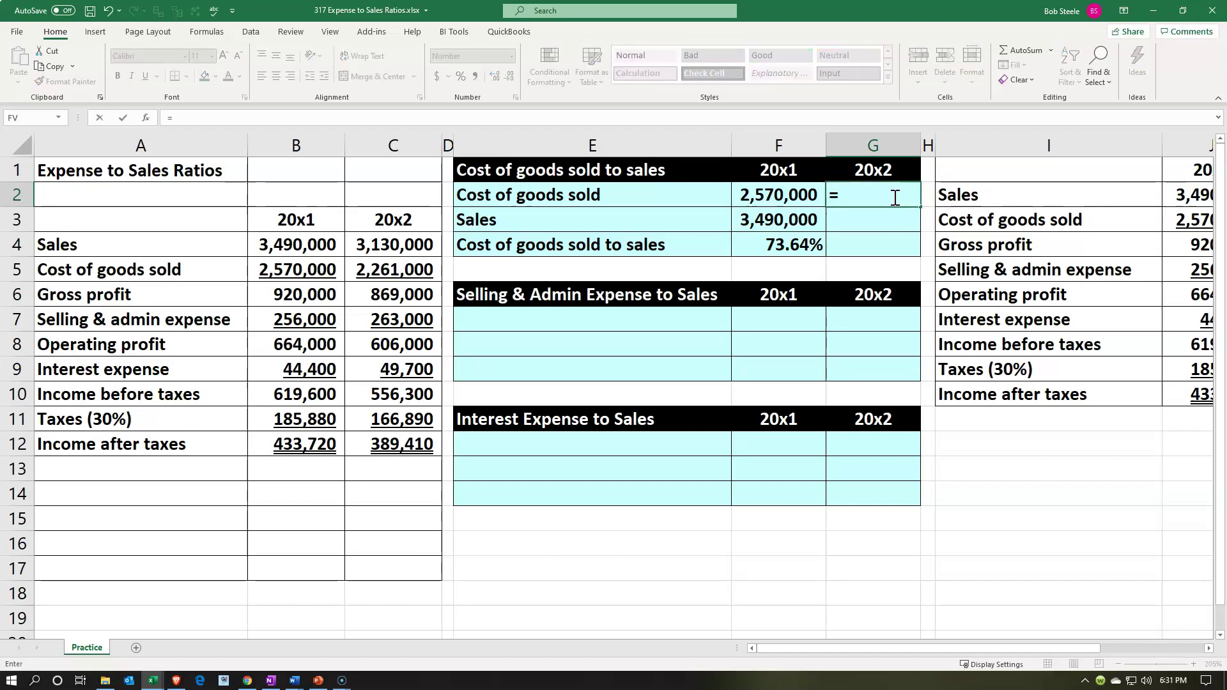
{"action": "key", "text": "Left"}
{"action": "key", "text": "Left"}
{"action": "key", "text": "Left"}
{"action": "key", "text": "Left"}
{"action": "key", "text": "Down"}
{"action": "key", "text": "Down"}
{"action": "key", "text": "Down"}
{"action": "key", "text": "Return"}
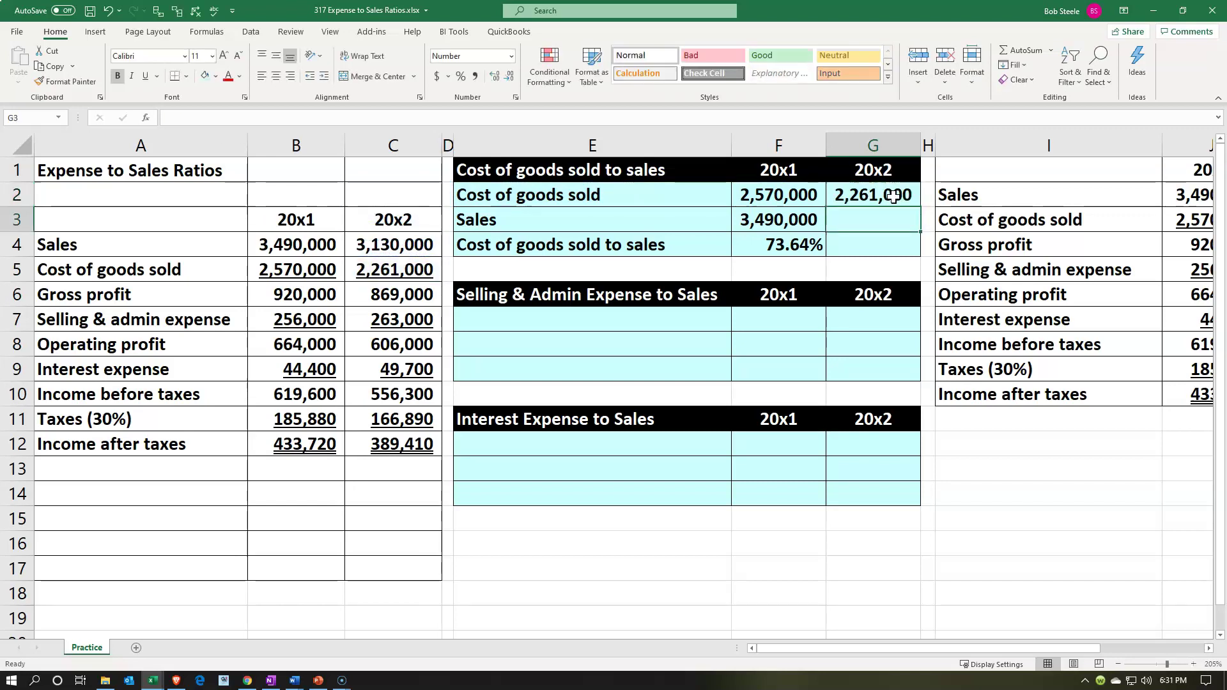
- Bring the 20x2 sales figure into G3 with the formula =C4
{"action": "type", "text": "="}
{"action": "key", "text": "Left"}
{"action": "key", "text": "Left"}
{"action": "key", "text": "Left"}
{"action": "key", "text": "Left"}
{"action": "key", "text": "Down"}
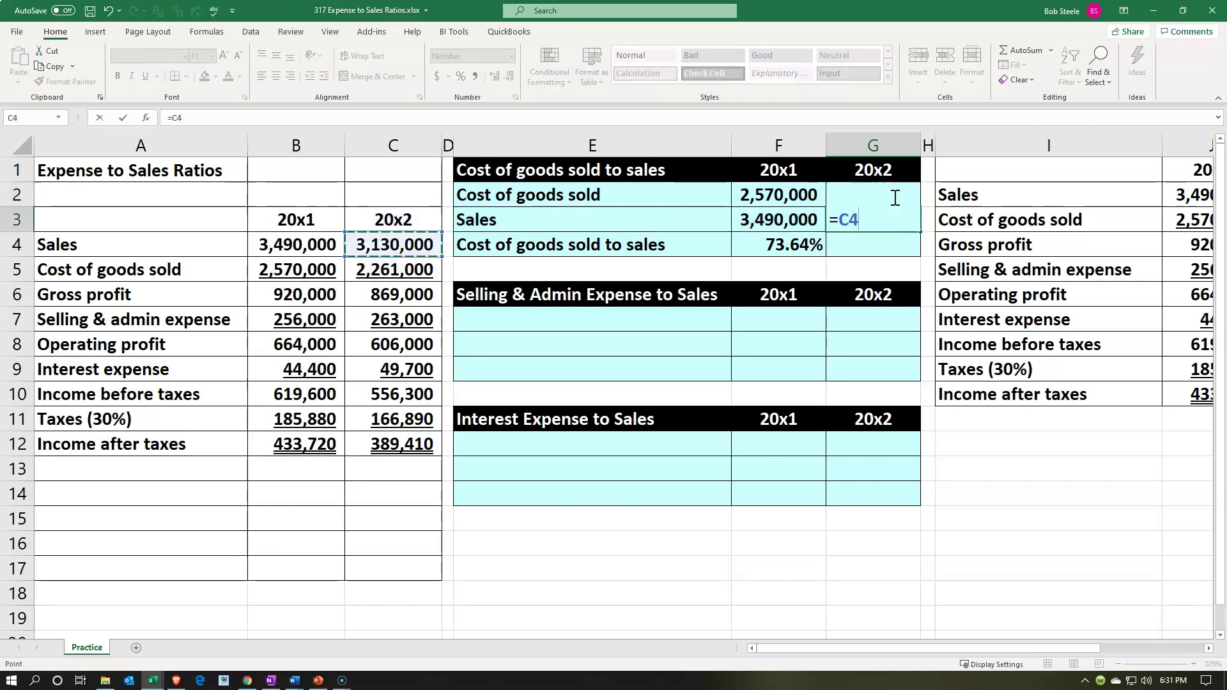
{"action": "key", "text": "Return"}
- Calculate the 20x2 cost of goods sold to sales ratio in G4 with the formula =G2/G3
{"action": "type", "text": "="}
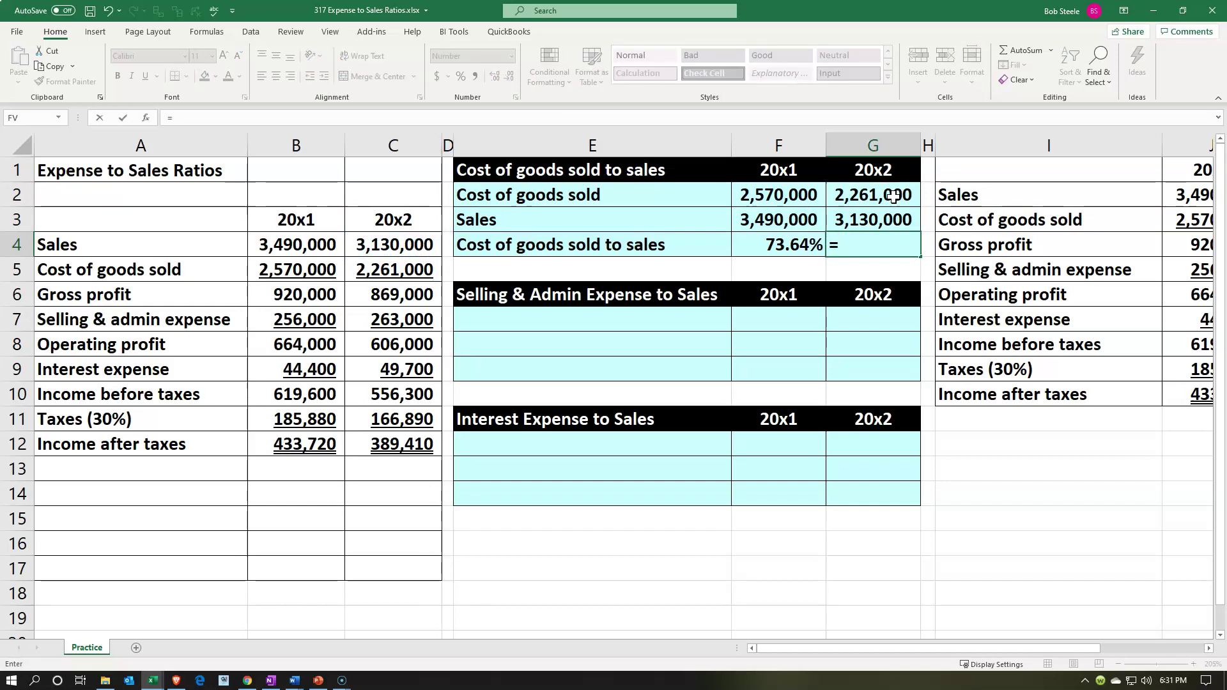
{"action": "key", "text": "Up"}
{"action": "key", "text": "Up"}
{"action": "type", "text": "/"}
{"action": "key", "text": "Up"}
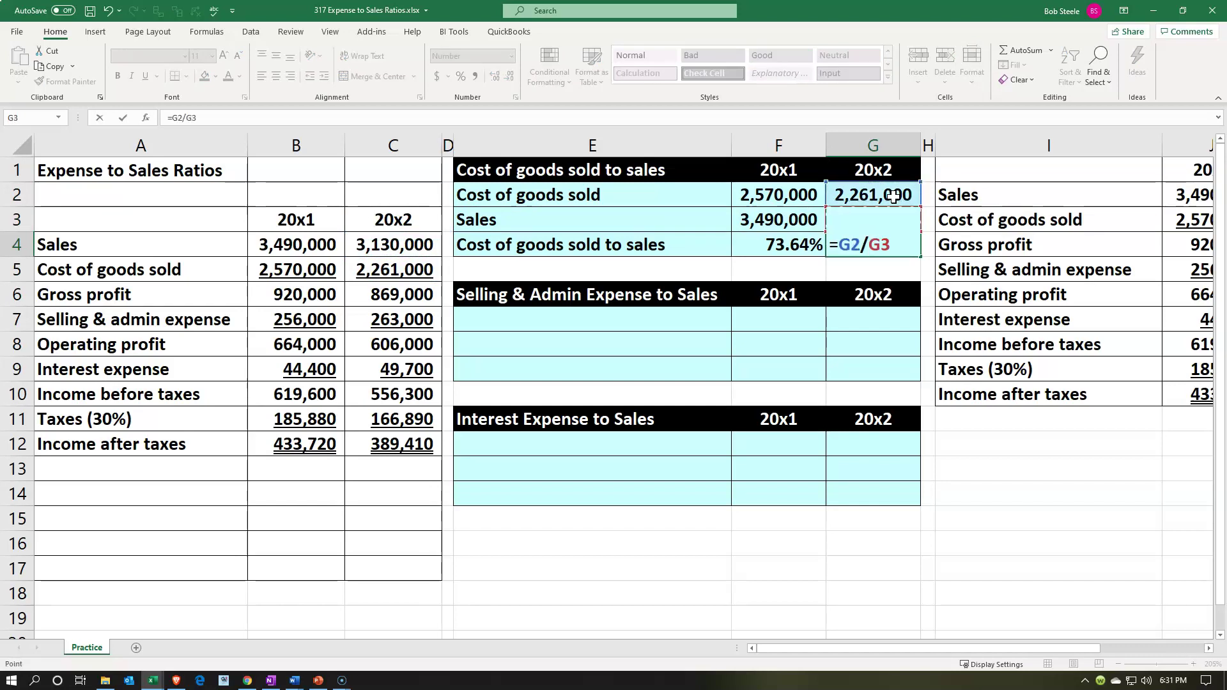
{"action": "key", "text": "Return"}
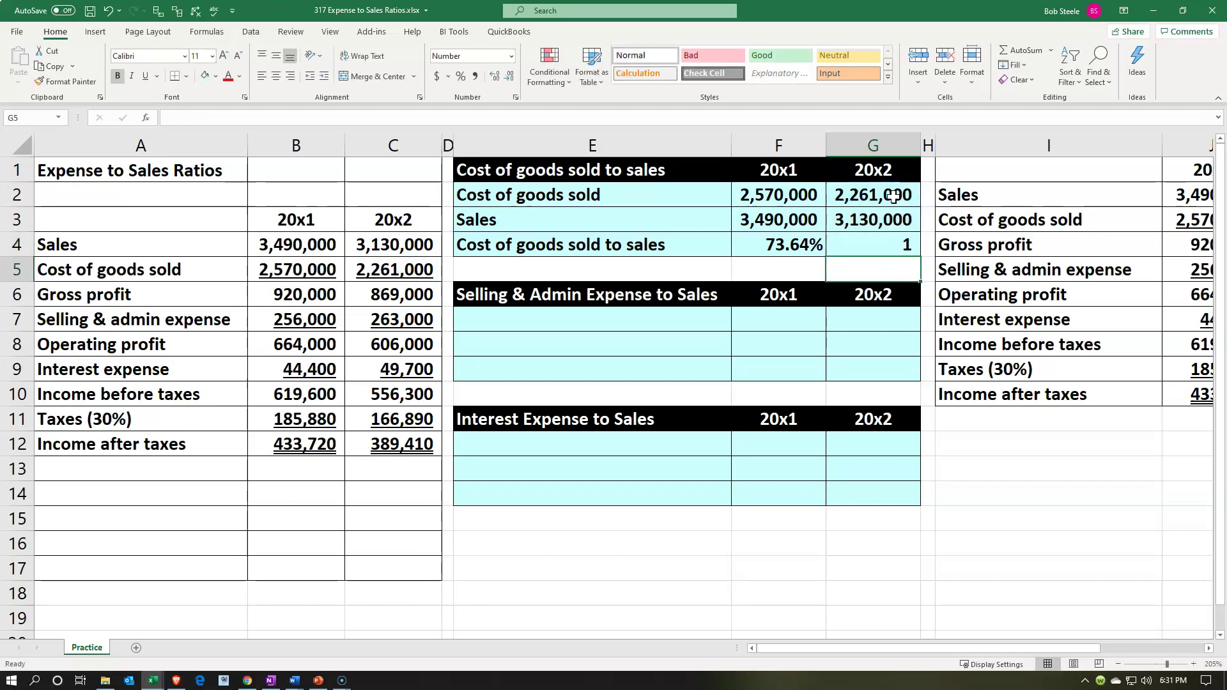
- Copy the percentage formatting of the 20x1 ratio in F4 onto the 20x2 ratio in G4
{"action": "left_click", "coordinate": [861, 246]}
{"action": "left_click", "coordinate": [808, 247]}
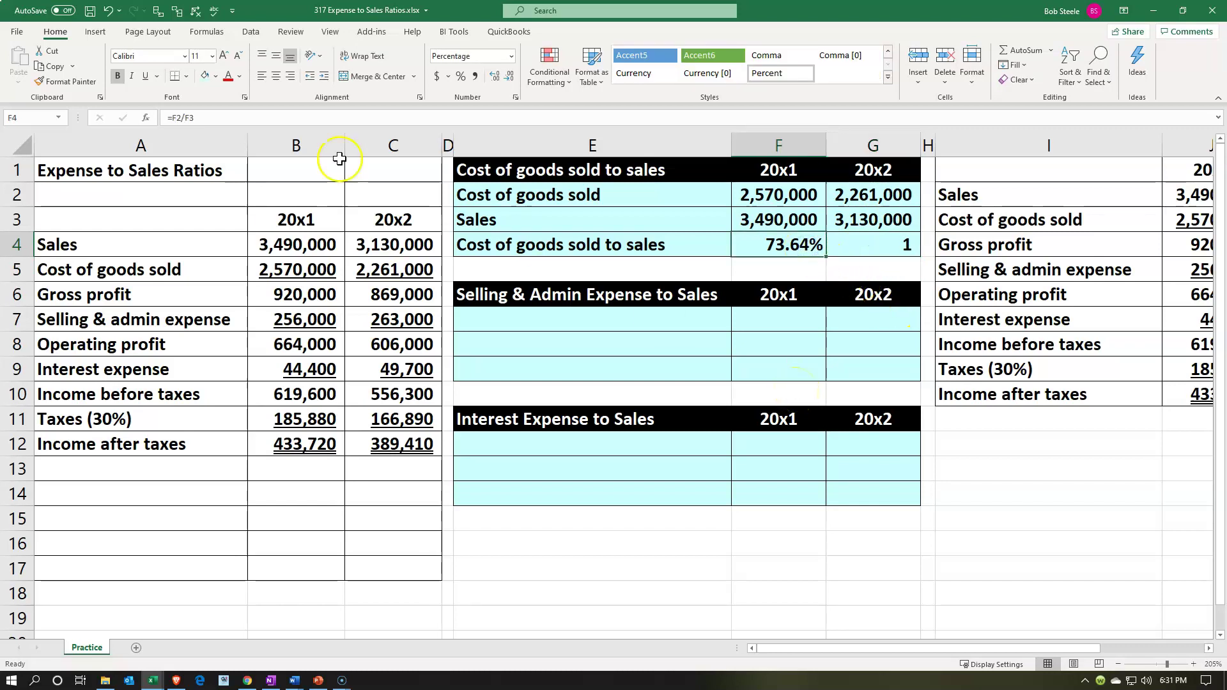
{"action": "left_click", "coordinate": [71, 82]}
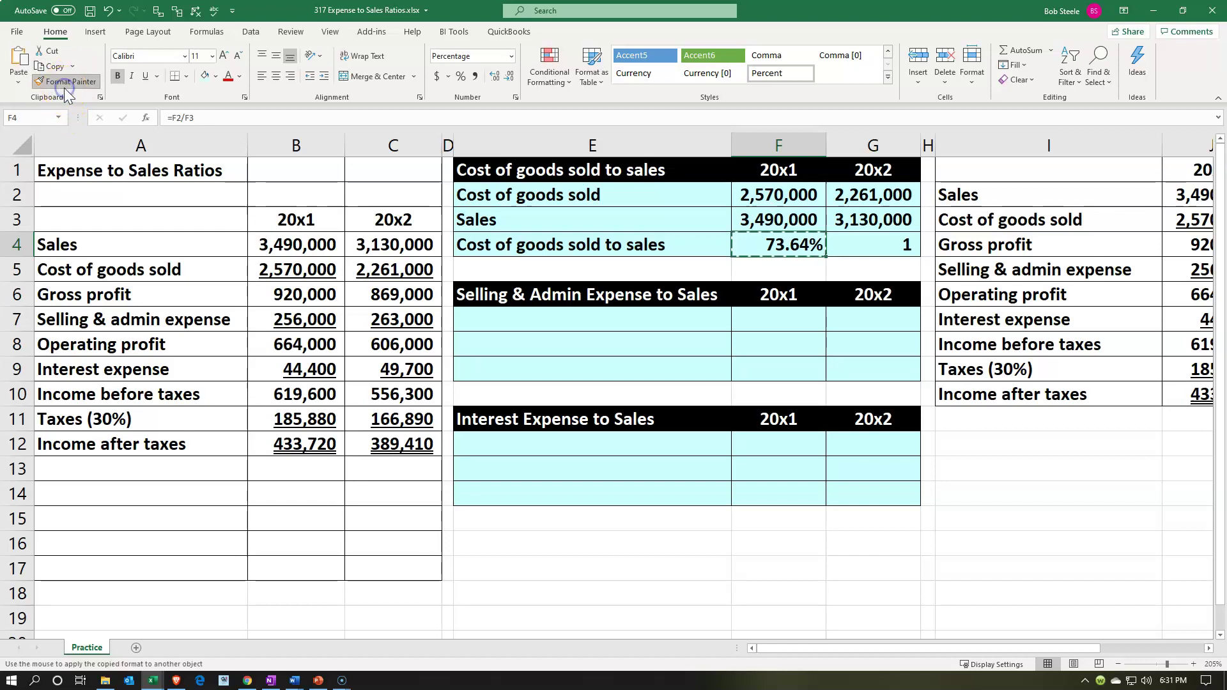
{"action": "left_click", "coordinate": [898, 245]}
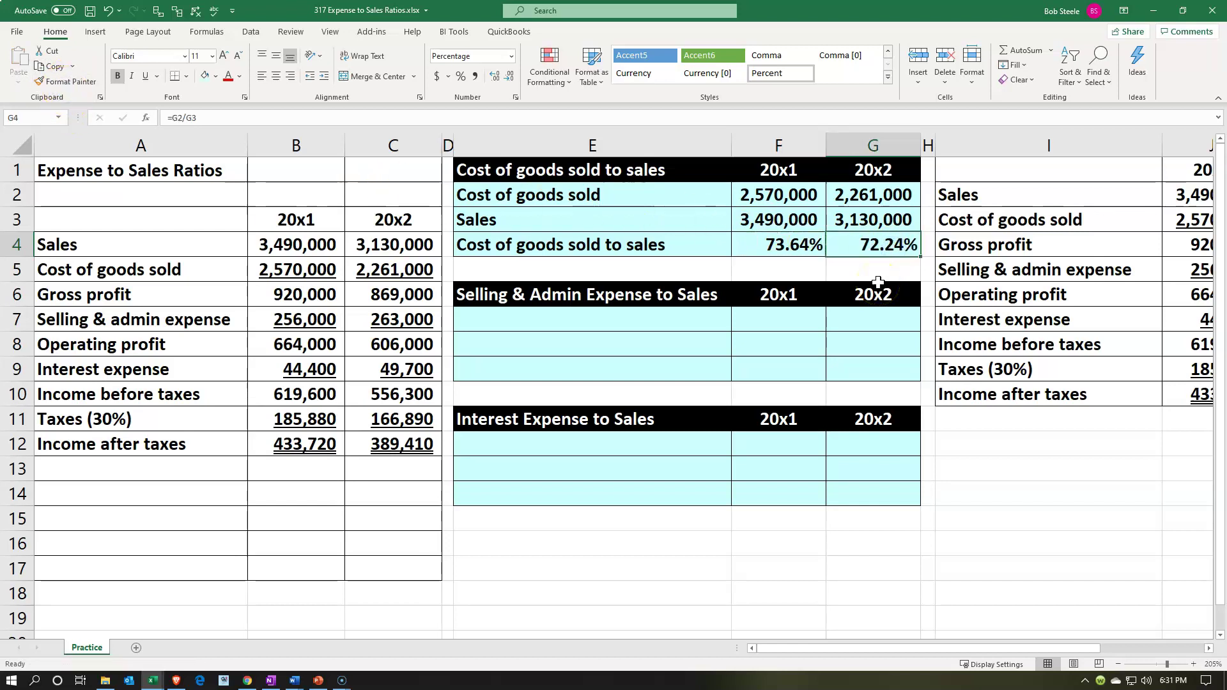
- Apply a double underline to the cost of goods sold to sales ratios in F4:G4
{"action": "left_click_drag", "start_coordinate": [811, 243], "coordinate": [835, 250]}
{"action": "left_click", "coordinate": [135, 79]}
{"action": "left_click", "coordinate": [156, 76]}
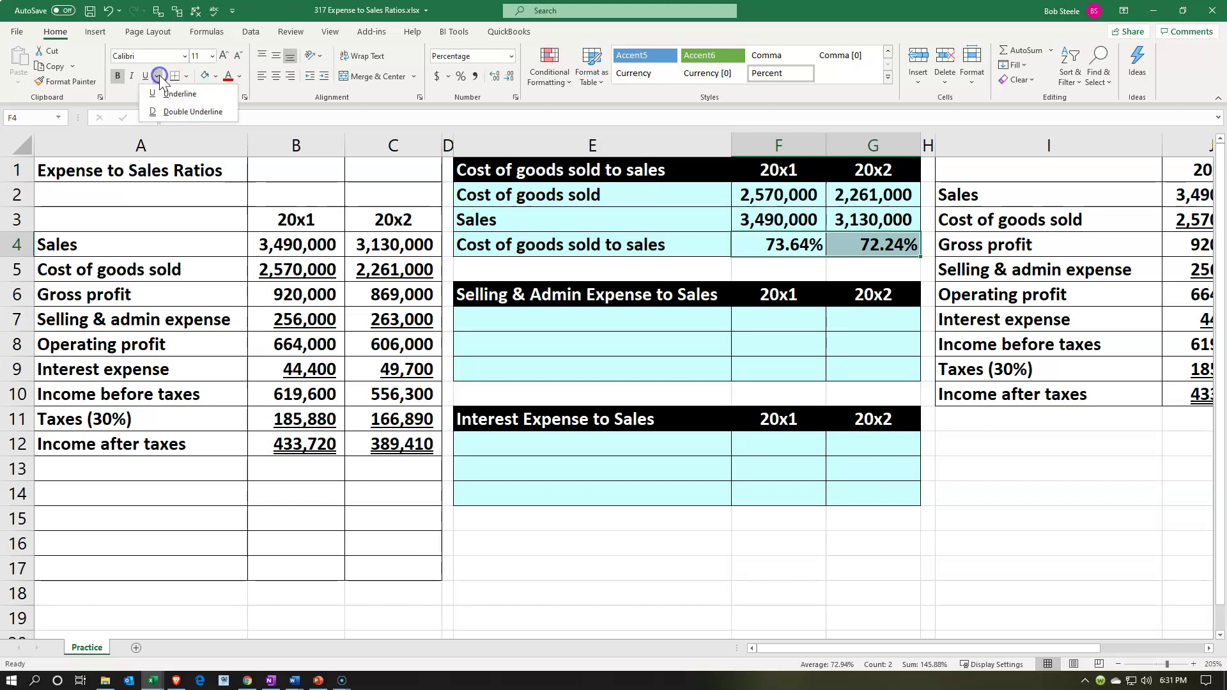
{"action": "left_click", "coordinate": [161, 112]}
- Apply a single underline to the sales figures in F3:G3
{"action": "left_click_drag", "start_coordinate": [770, 219], "coordinate": [863, 219]}
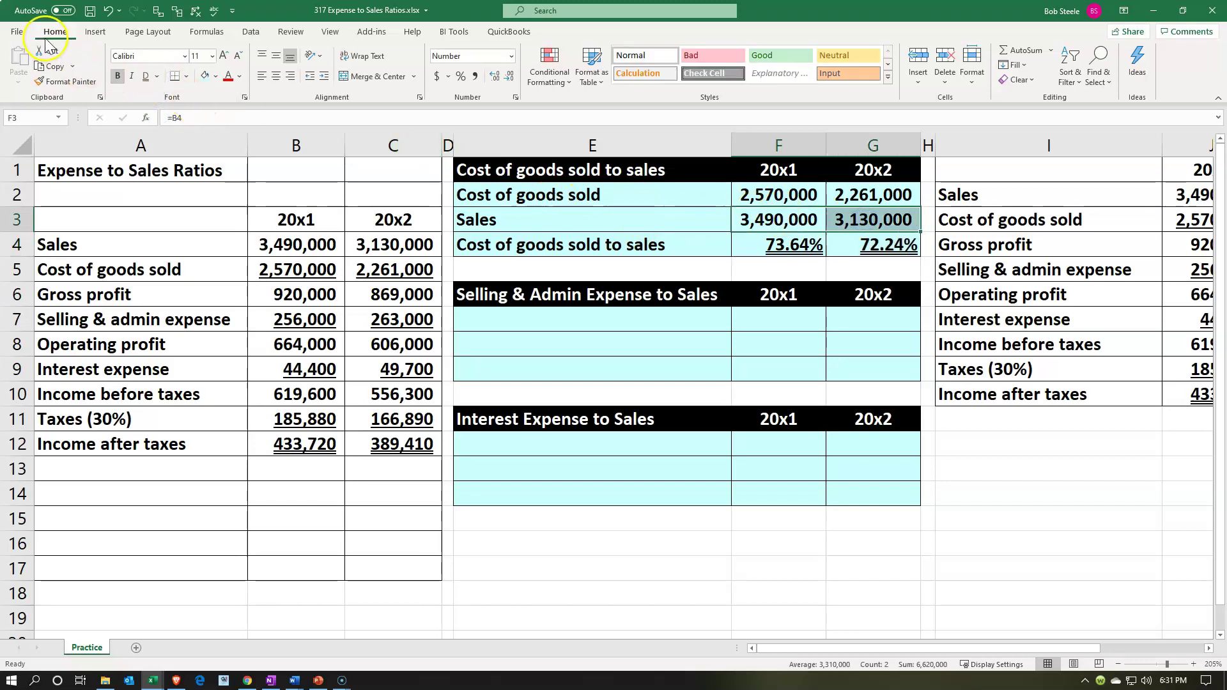
{"action": "left_click", "coordinate": [157, 76]}
{"action": "left_click", "coordinate": [158, 93]}
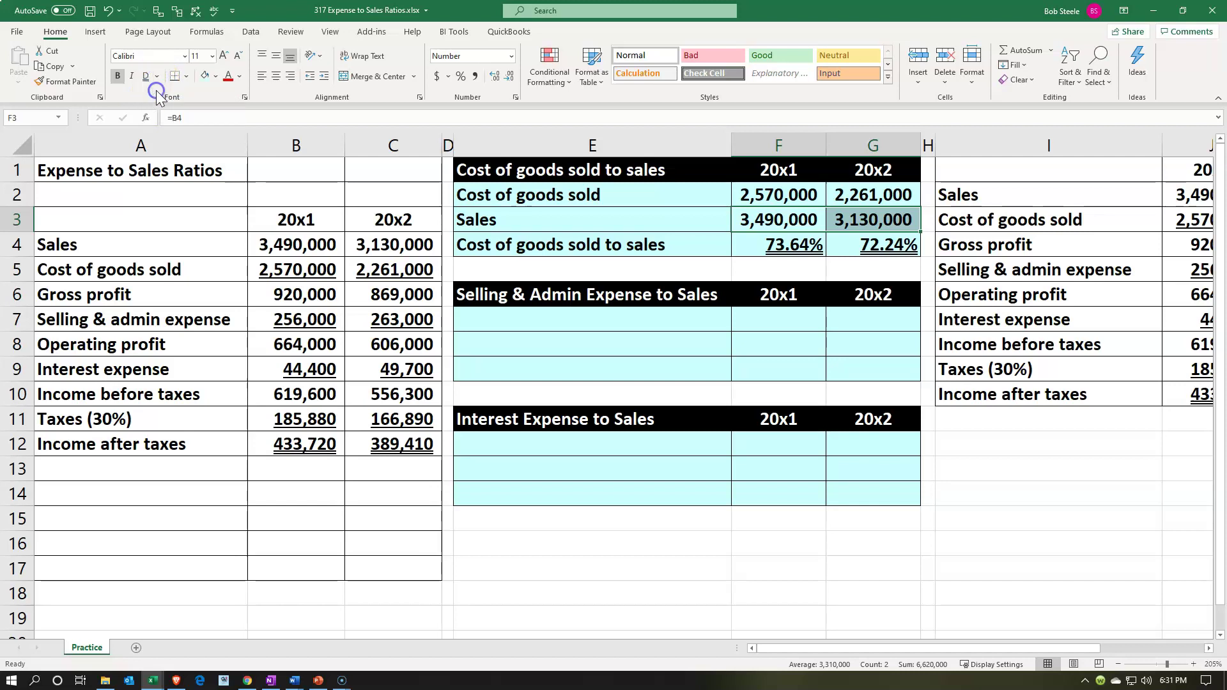
{"action": "left_click", "coordinate": [742, 268]}
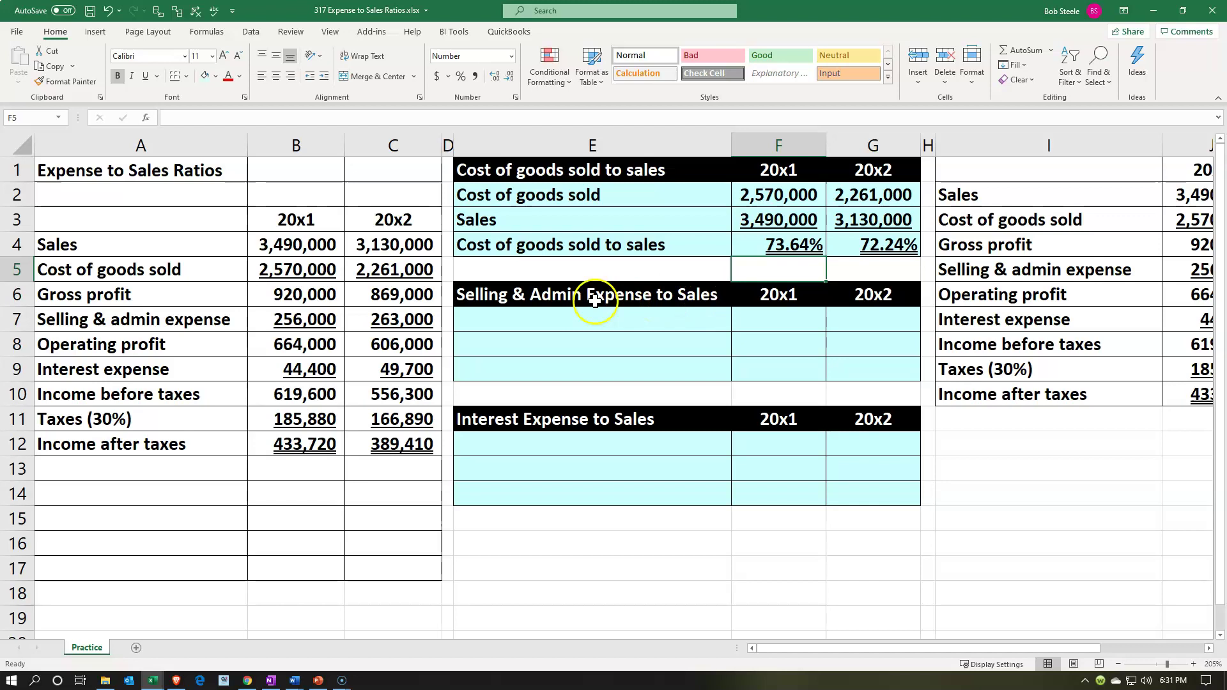
- Compare the sales and cost of goods sold figures of 20x1 and 20x2 with the calculated cost of goods sold ratios
{"action": "left_click", "coordinate": [327, 262]}
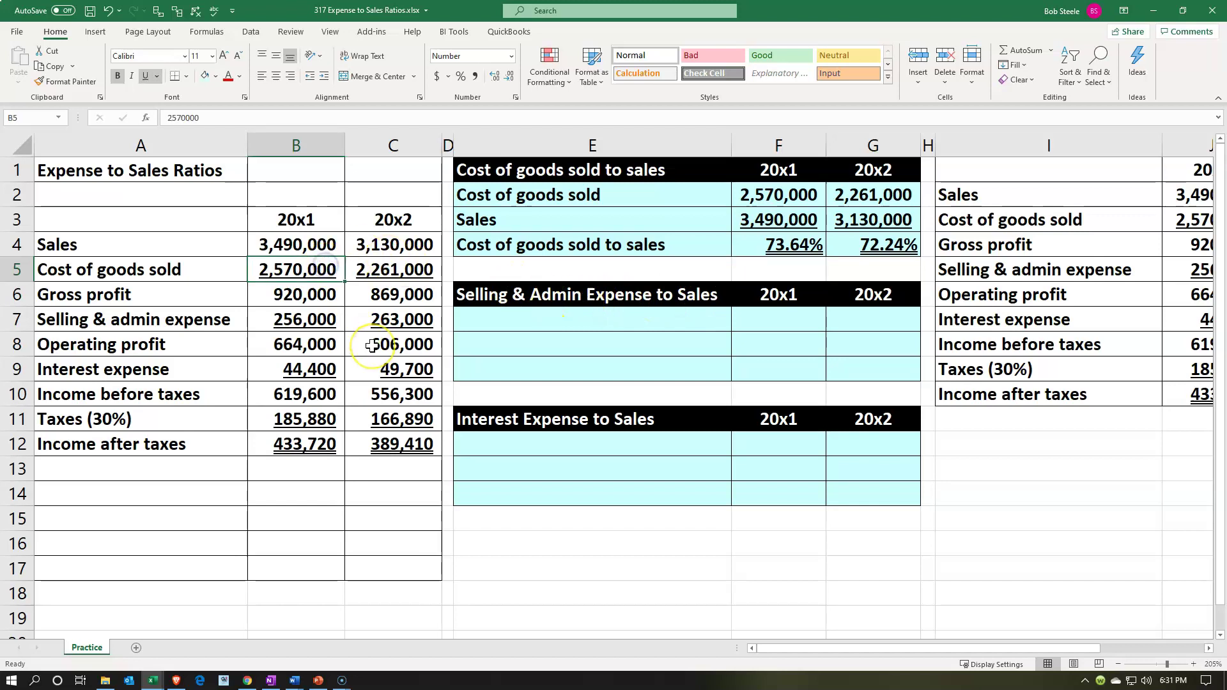
{"action": "key", "text": "Right"}
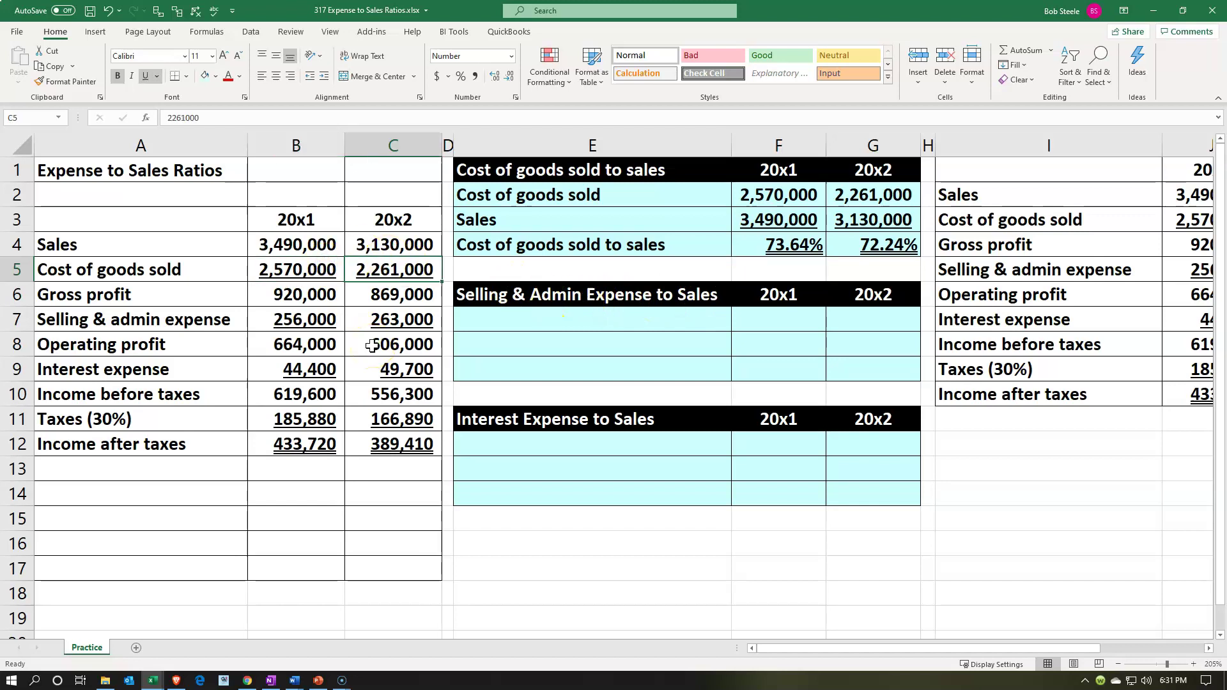
{"action": "key", "text": "Left"}
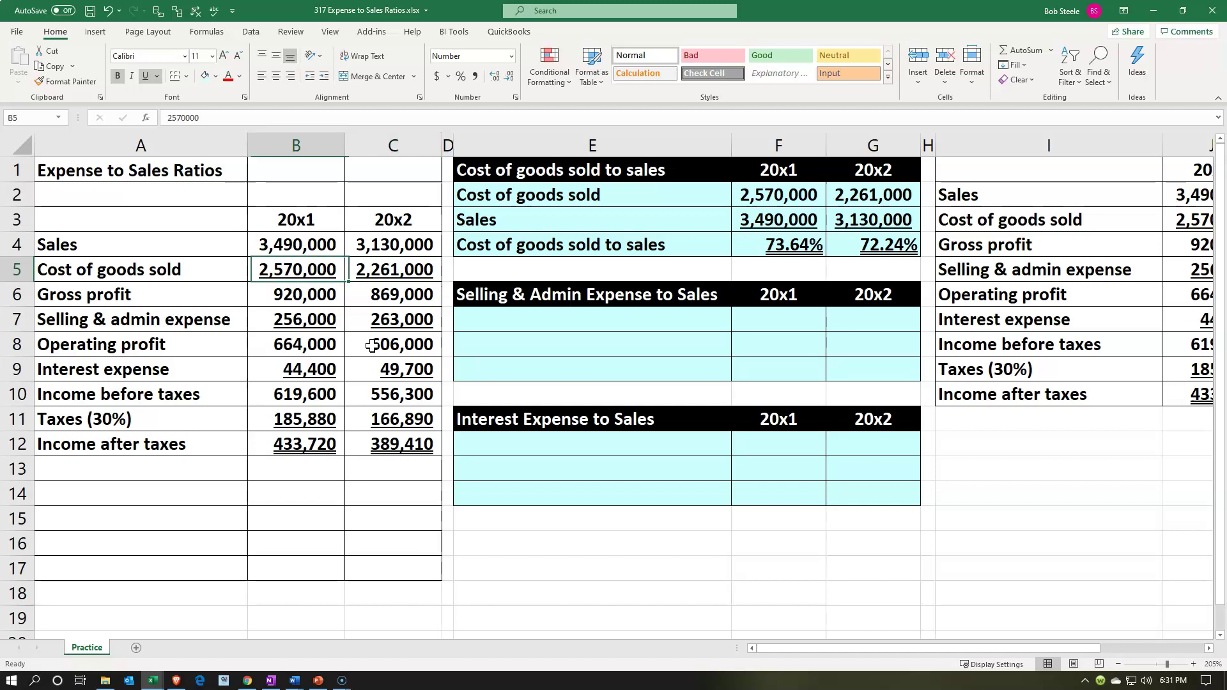
{"action": "key", "text": "Up"}
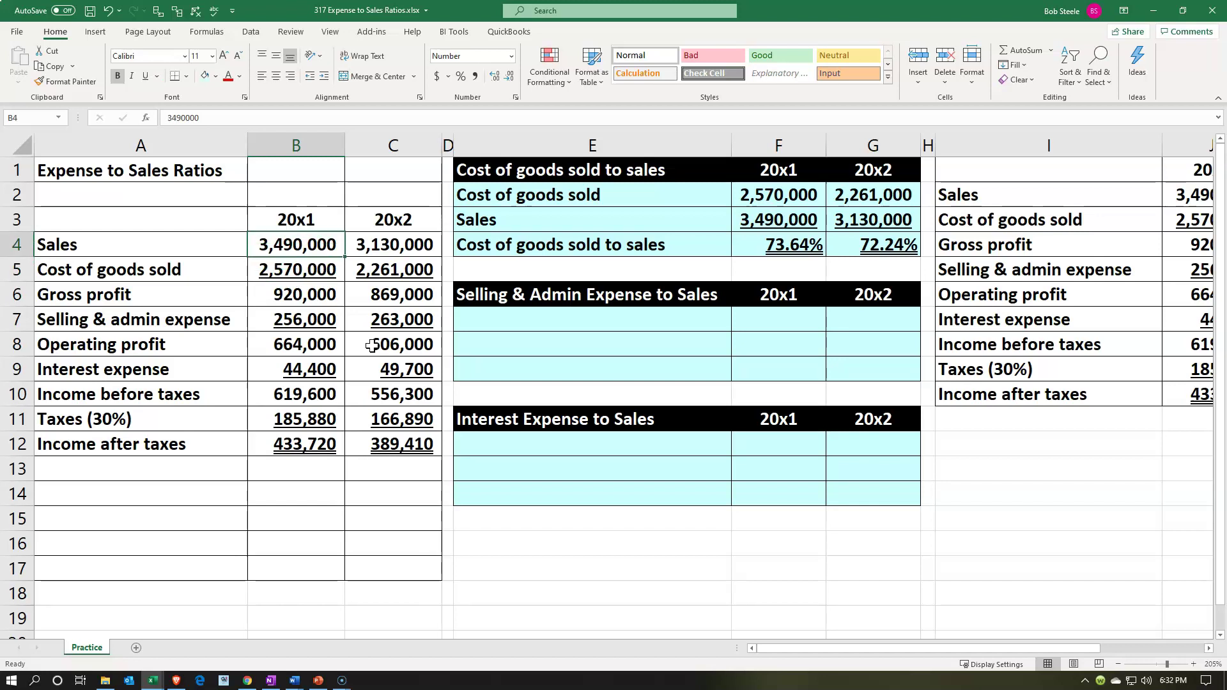
{"action": "key", "text": "Right"}
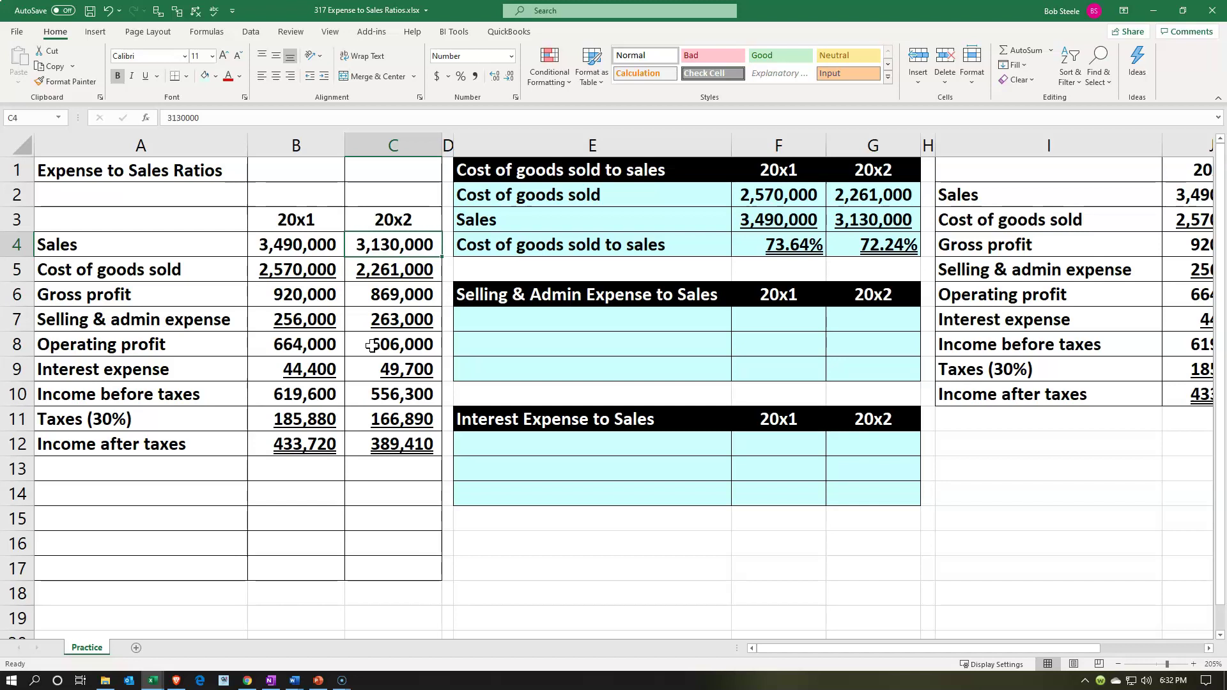
{"action": "key", "text": "Right"}
{"action": "key", "text": "Right"}
{"action": "key", "text": "Right"}
{"action": "key", "text": "Right"}
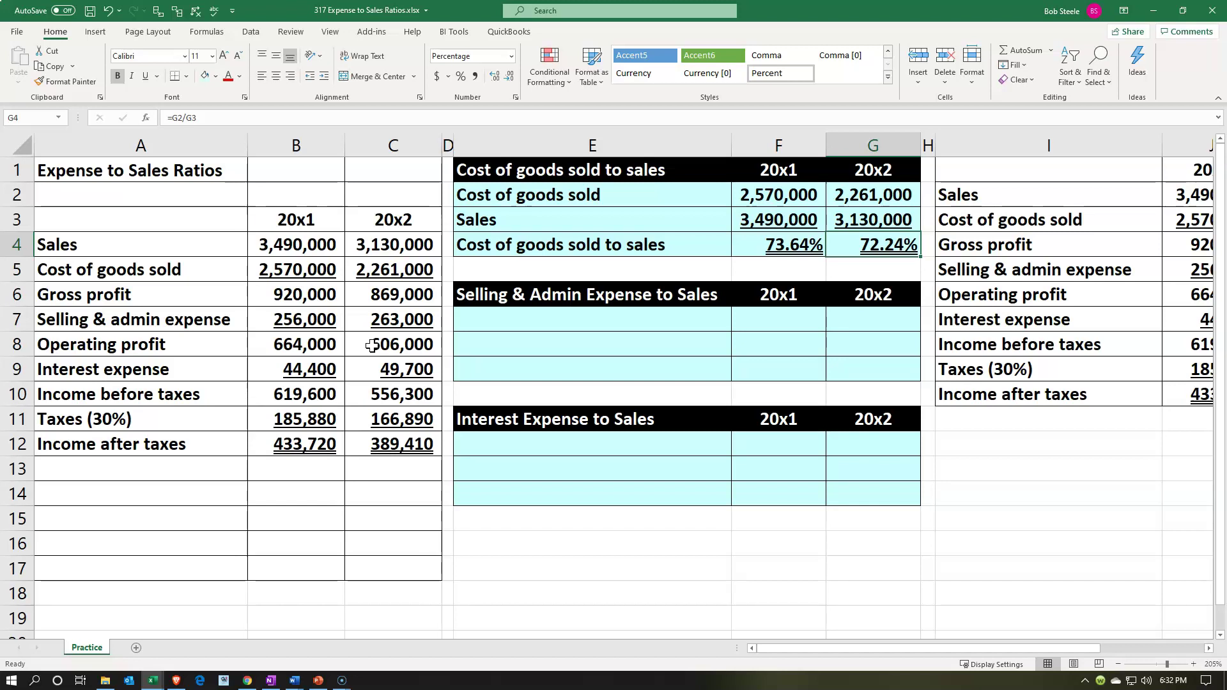
{"action": "key", "text": "Left"}
{"action": "key", "text": "Left"}
{"action": "key", "text": "Left"}
{"action": "key", "text": "Left"}
{"action": "key", "text": "Down"}
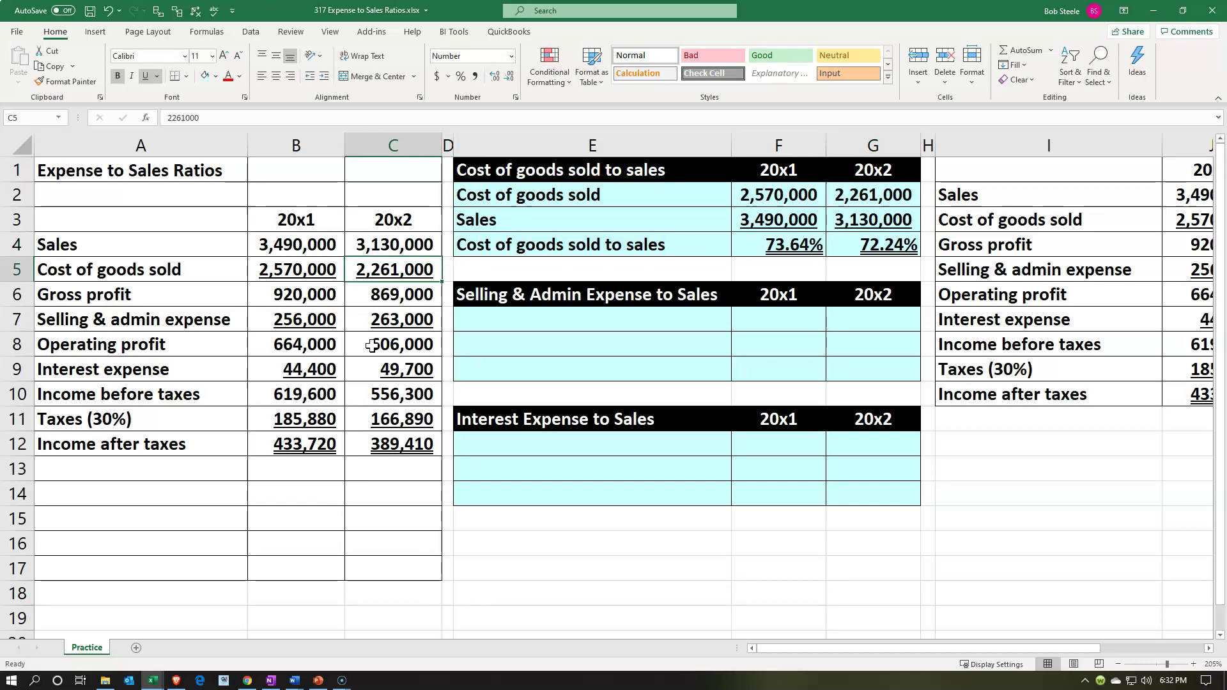
- Bring the selling and admin expense label from the income statement into E7 with the formula =A7
{"action": "key", "text": "Down"}
{"action": "key", "text": "Down"}
{"action": "key", "text": "Right"}
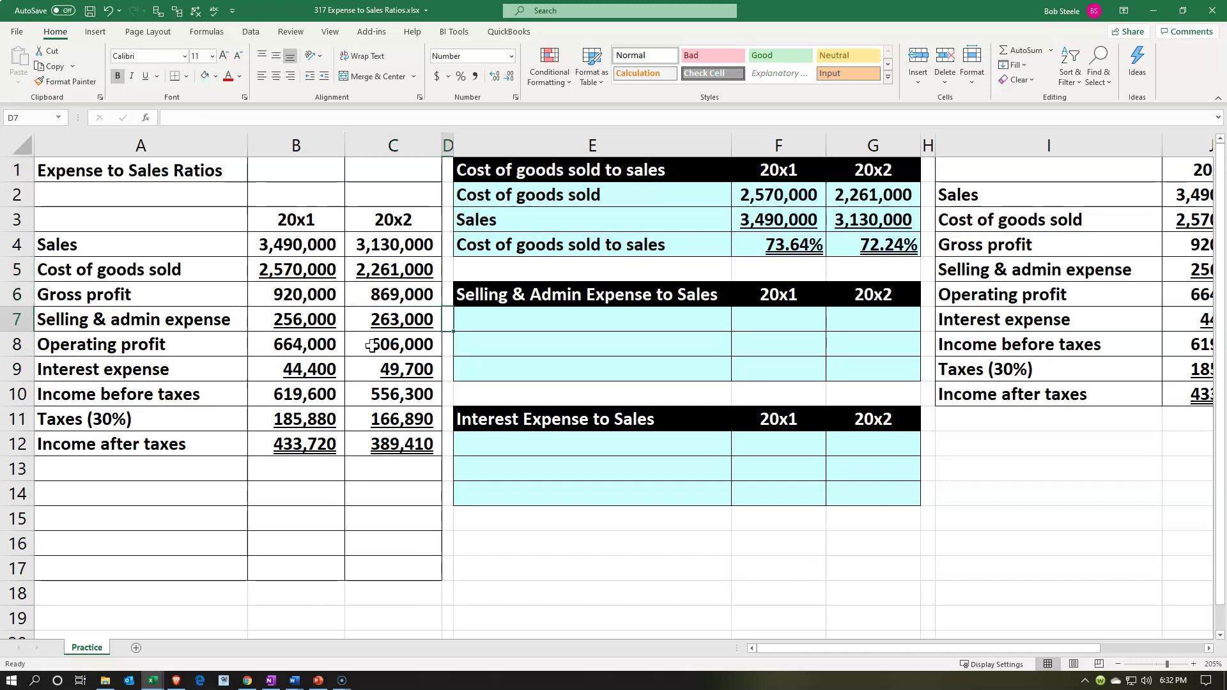
{"action": "key", "text": "Right"}
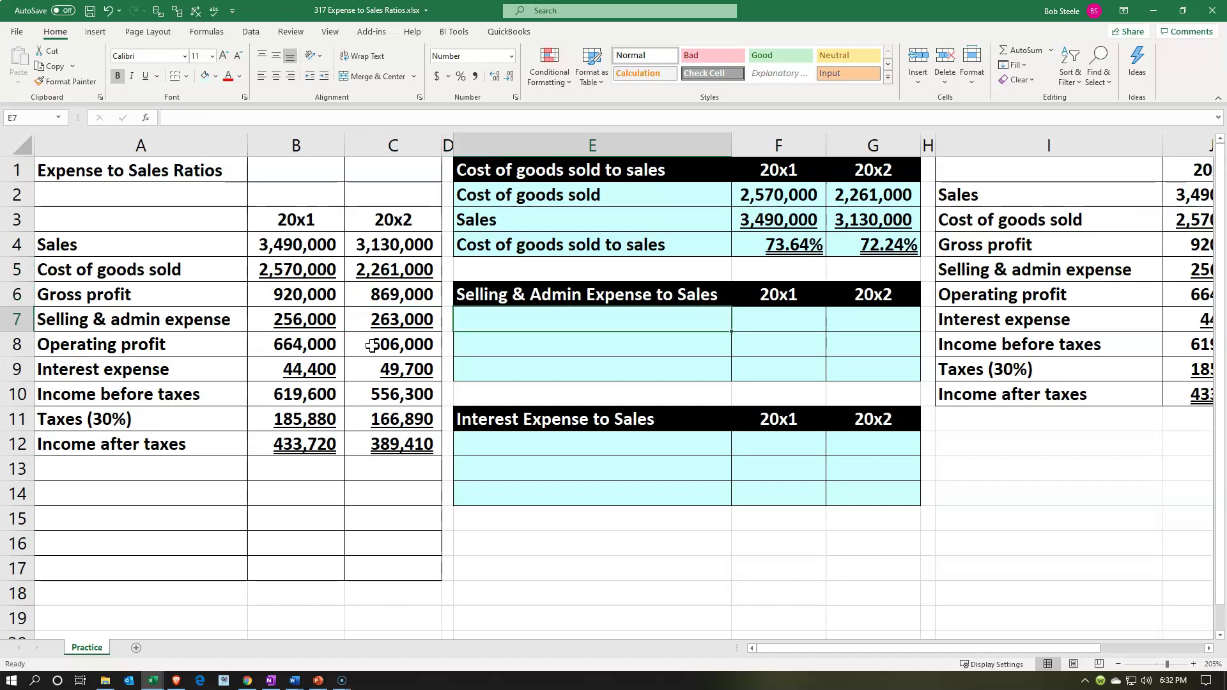
{"action": "type", "text": "="}
{"action": "key", "text": "Left"}
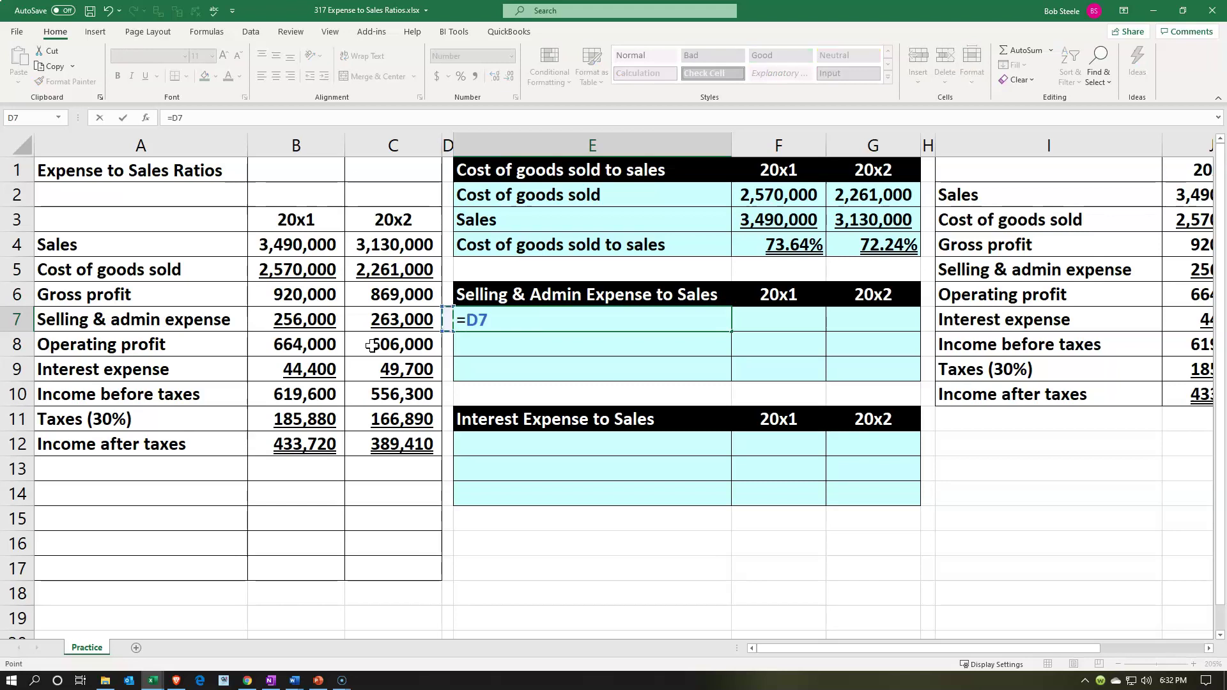
{"action": "key", "text": "Left"}
{"action": "key", "text": "Left"}
{"action": "key", "text": "Left"}
{"action": "key", "text": "ctrl+Return"}
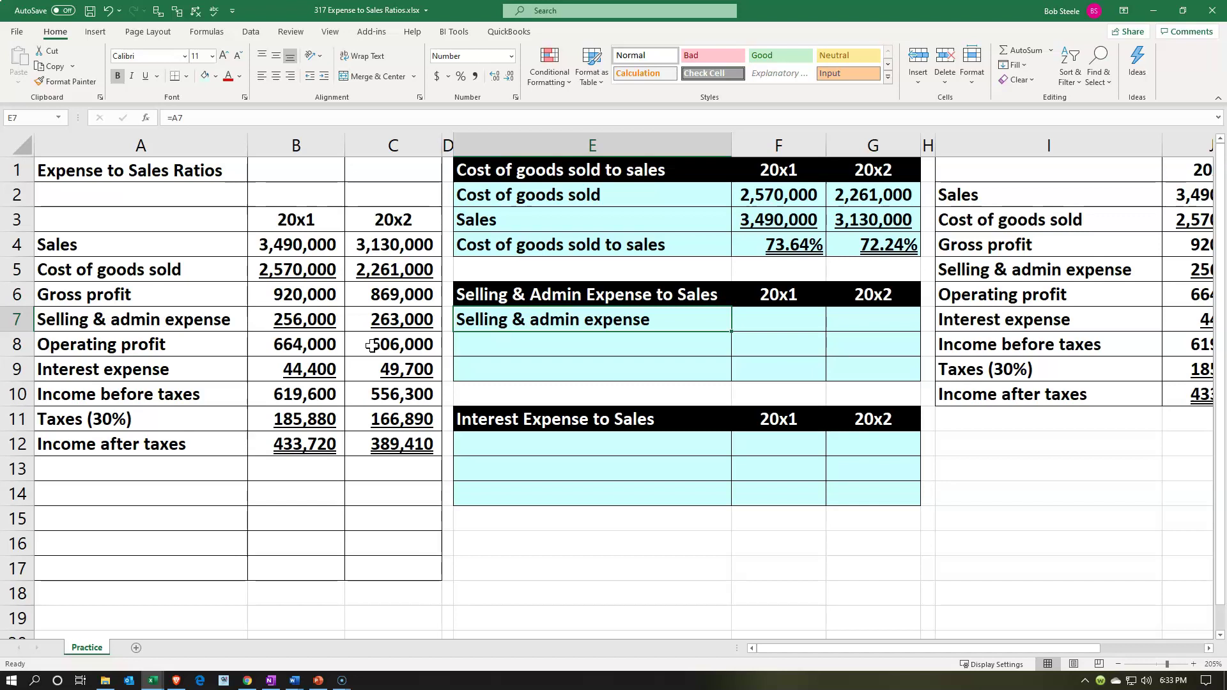
- Bring the 20x1 selling and admin expense into F7 with the formula =B7
{"action": "key", "text": "Right"}
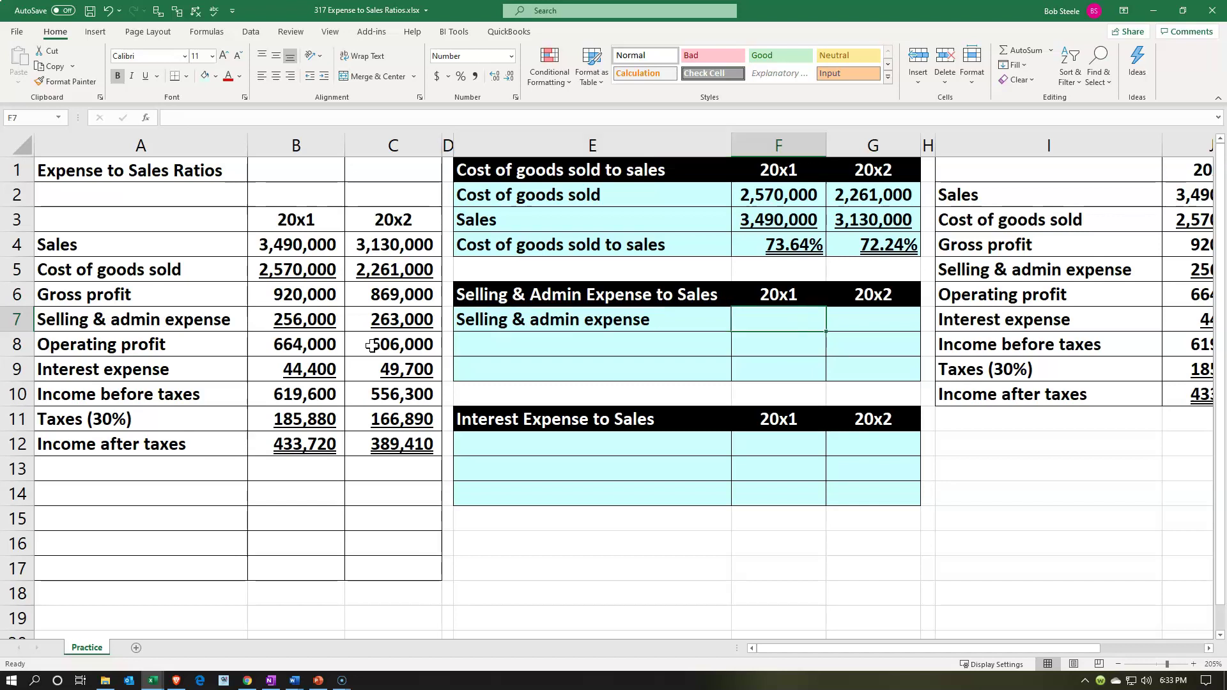
{"action": "type", "text": "="}
{"action": "key", "text": "Left"}
{"action": "key", "text": "Left"}
{"action": "key", "text": "Left"}
{"action": "key", "text": "Left"}
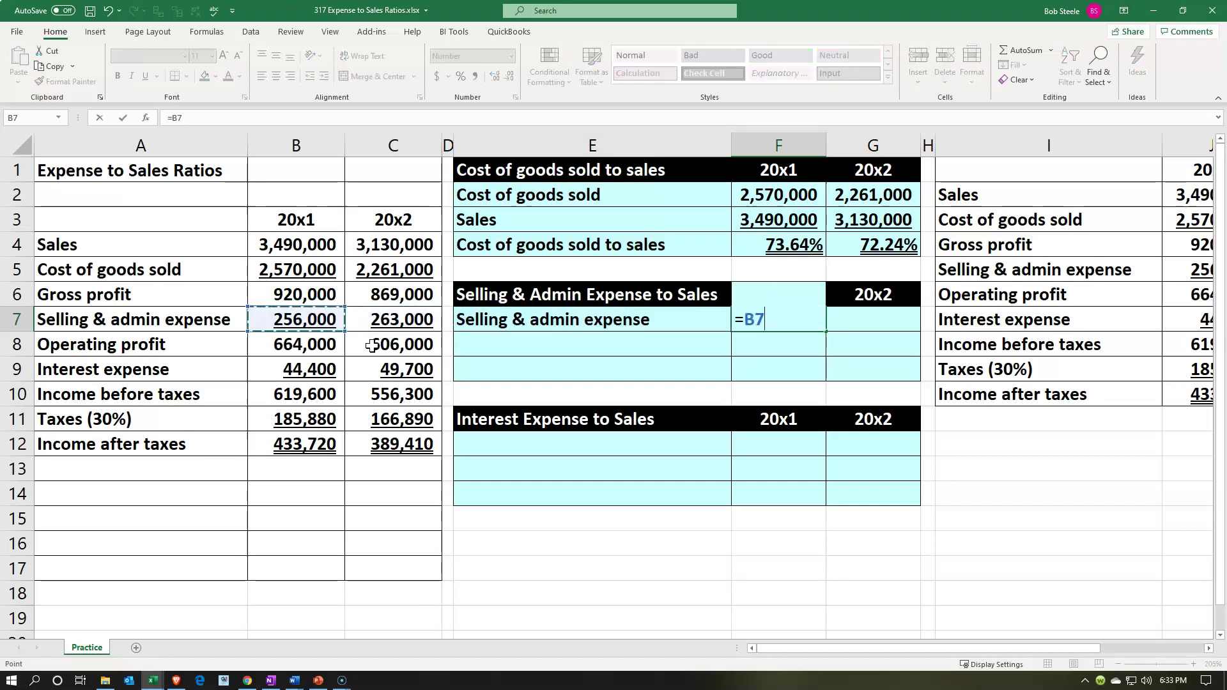
{"action": "key", "text": "Return"}
- Bring the sales label into E8 with the formula +A4
{"action": "key", "text": "Left"}
{"action": "type", "text": "+"}
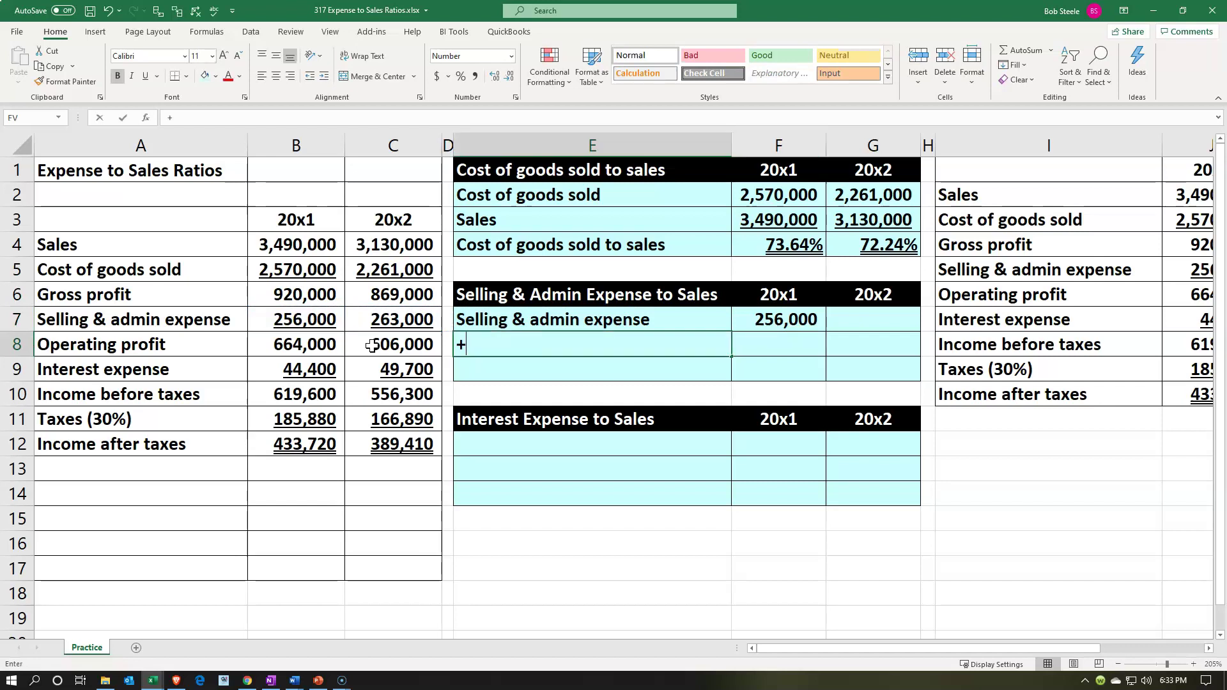
{"action": "key", "text": "Left"}
{"action": "key", "text": "Left"}
{"action": "key", "text": "Left"}
{"action": "key", "text": "Left"}
{"action": "key", "text": "Up"}
{"action": "key", "text": "Up"}
{"action": "key", "text": "Up"}
{"action": "key", "text": "Up"}
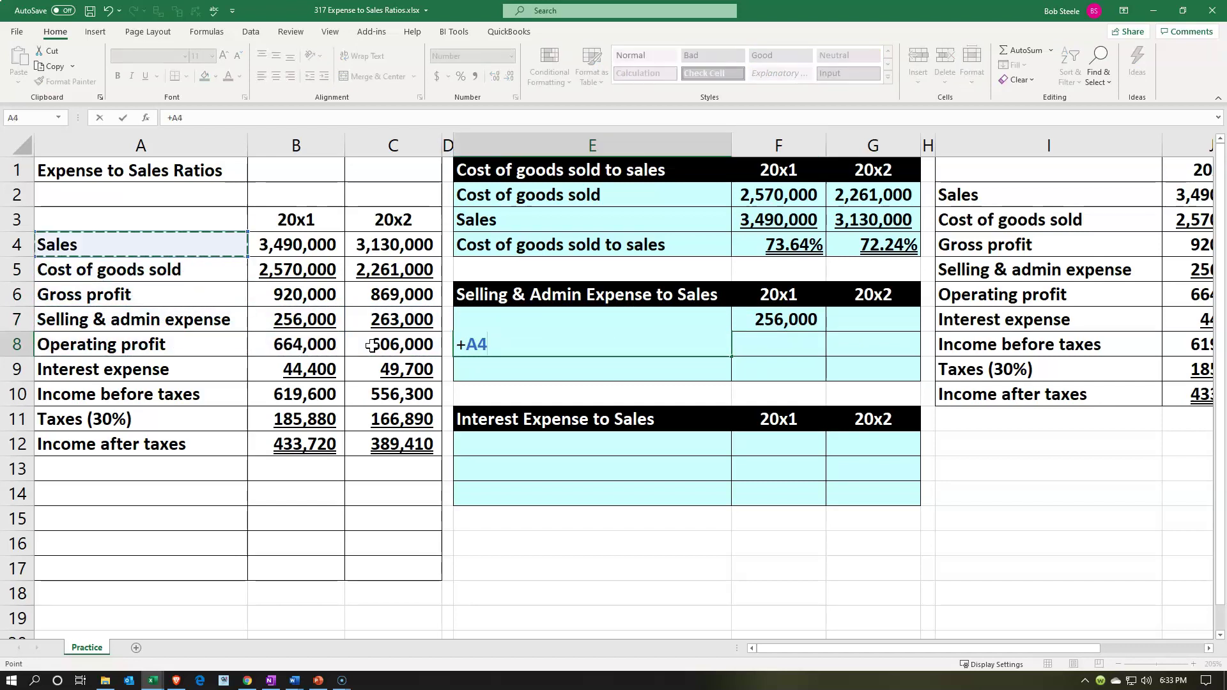
{"action": "key", "text": "Return"}
- Bring the 20x1 sales figure into F8 with the formula =B4
{"action": "key", "text": "Right"}
{"action": "key", "text": "Up"}
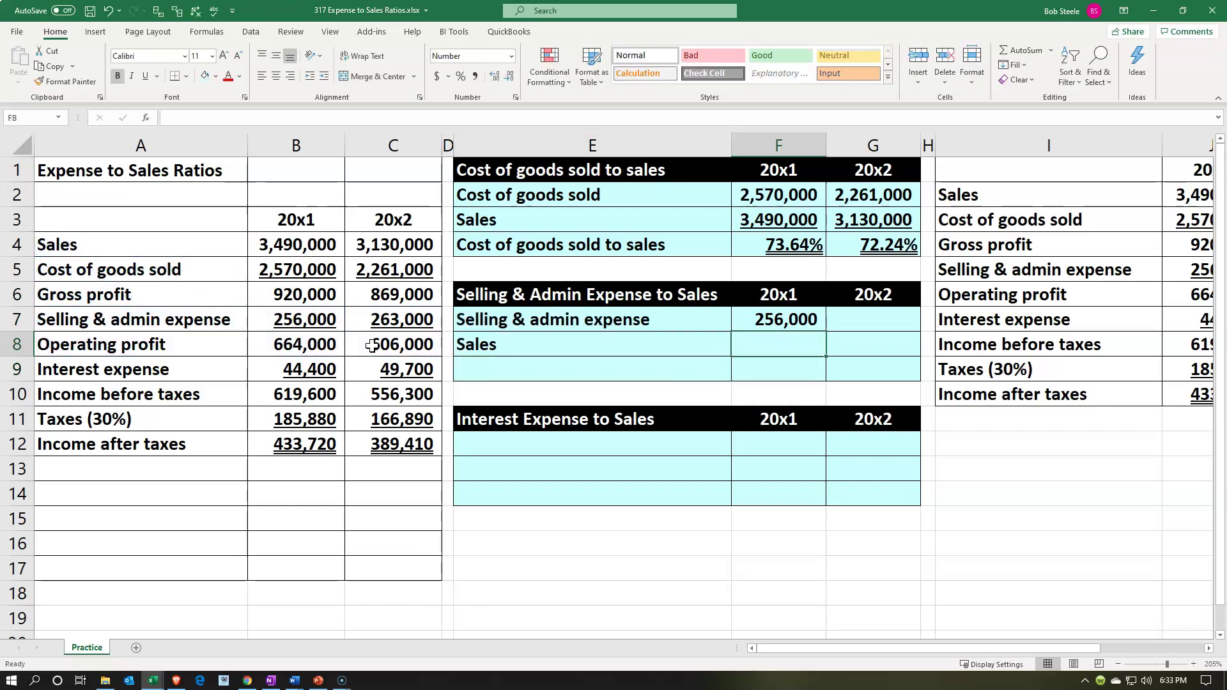
{"action": "type", "text": "="}
{"action": "key", "text": "Left"}
{"action": "key", "text": "Left"}
{"action": "key", "text": "Left"}
{"action": "key", "text": "Left"}
{"action": "key", "text": "Up"}
{"action": "key", "text": "Up"}
{"action": "key", "text": "Up"}
{"action": "key", "text": "Up"}
{"action": "key", "text": "Return"}
- Enter the ratio label "Selling & admin expense o sales" in E9
{"action": "key", "text": "Left"}
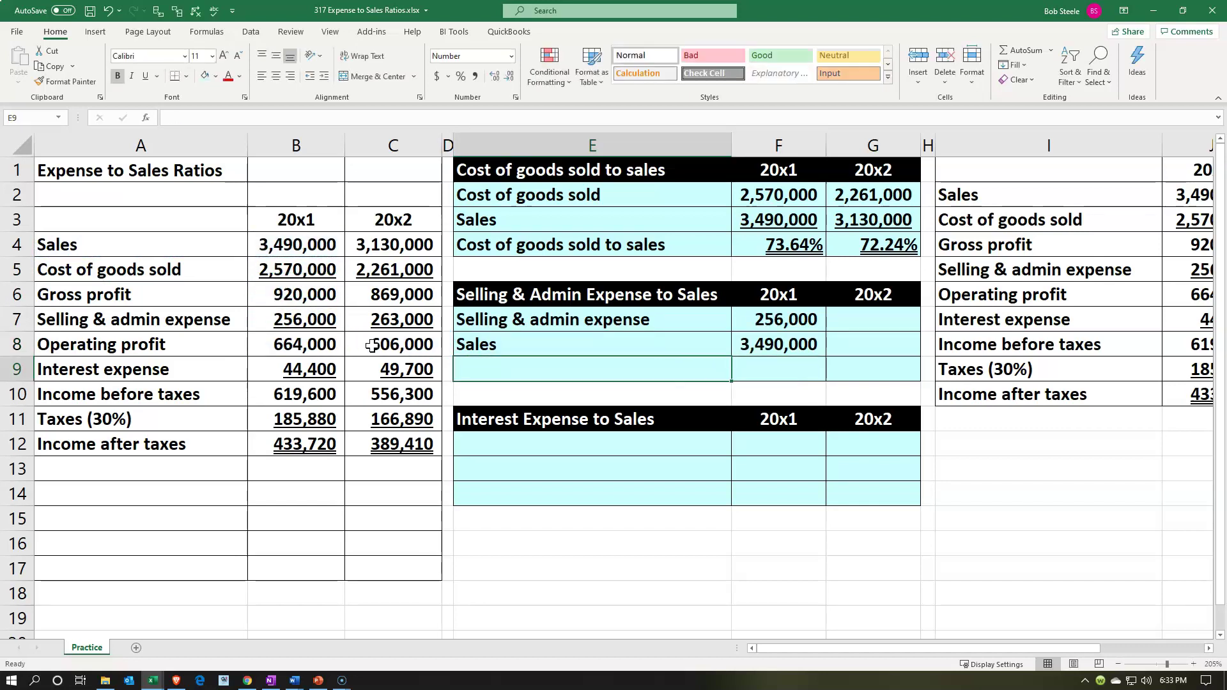
{"action": "type", "text": "Selling & "}
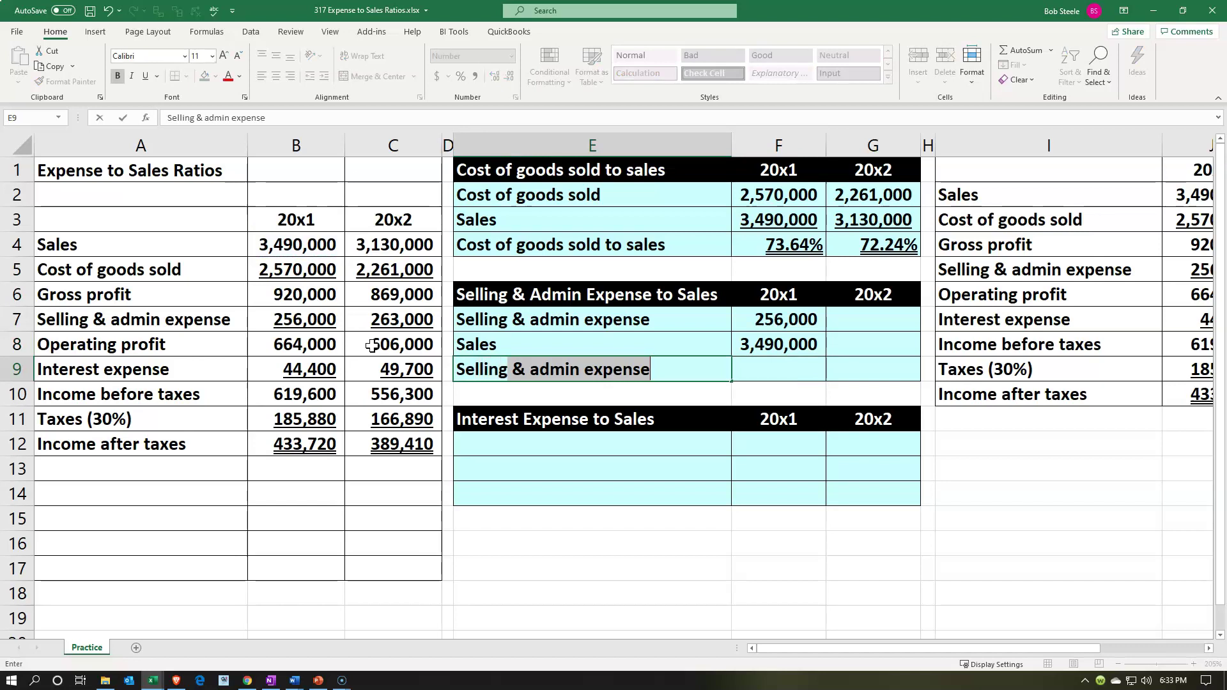
{"action": "type", "text": "admin expe"}
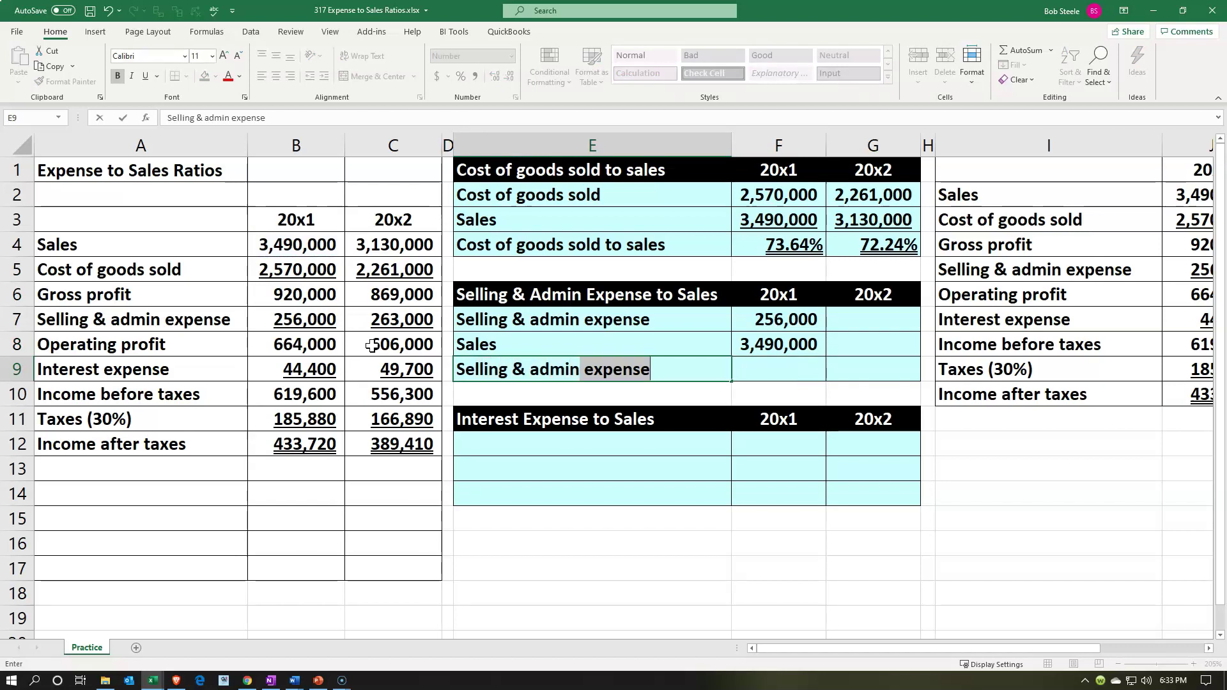
{"action": "type", "text": "nse o sales"}
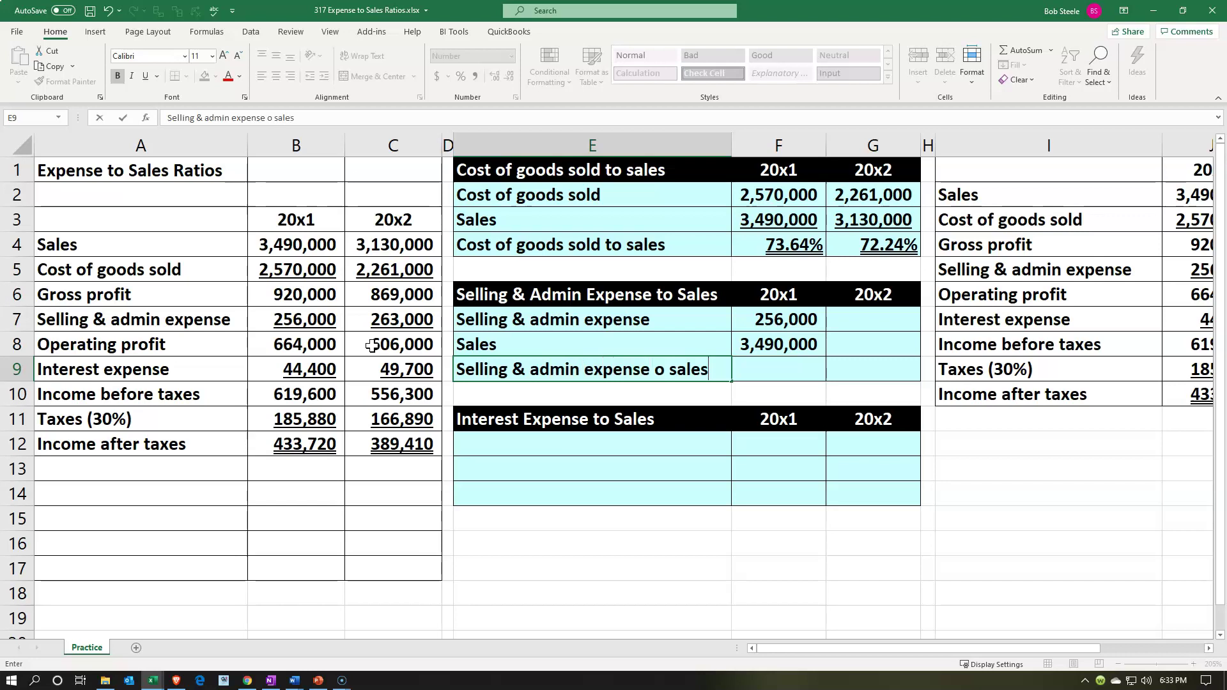
{"action": "key", "text": "Tab"}
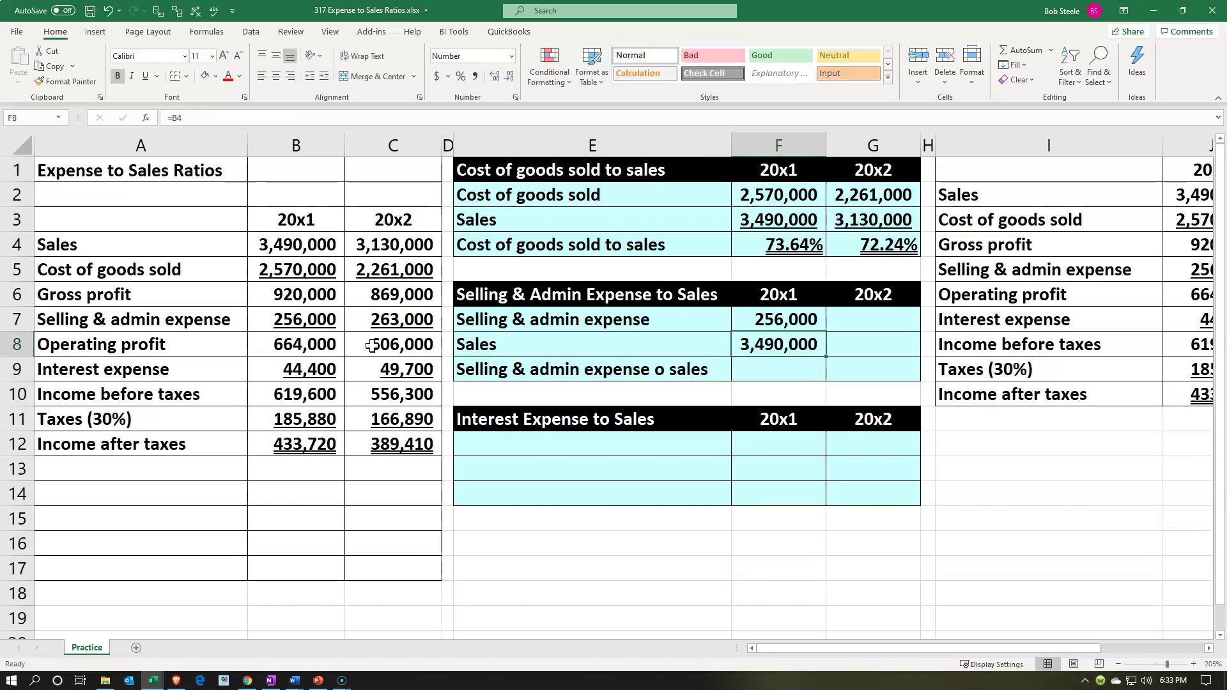
- Calculate the 20x1 selling and admin expense to sales ratio in F9 with the formula =F7/F8
{"action": "type", "text": "="}
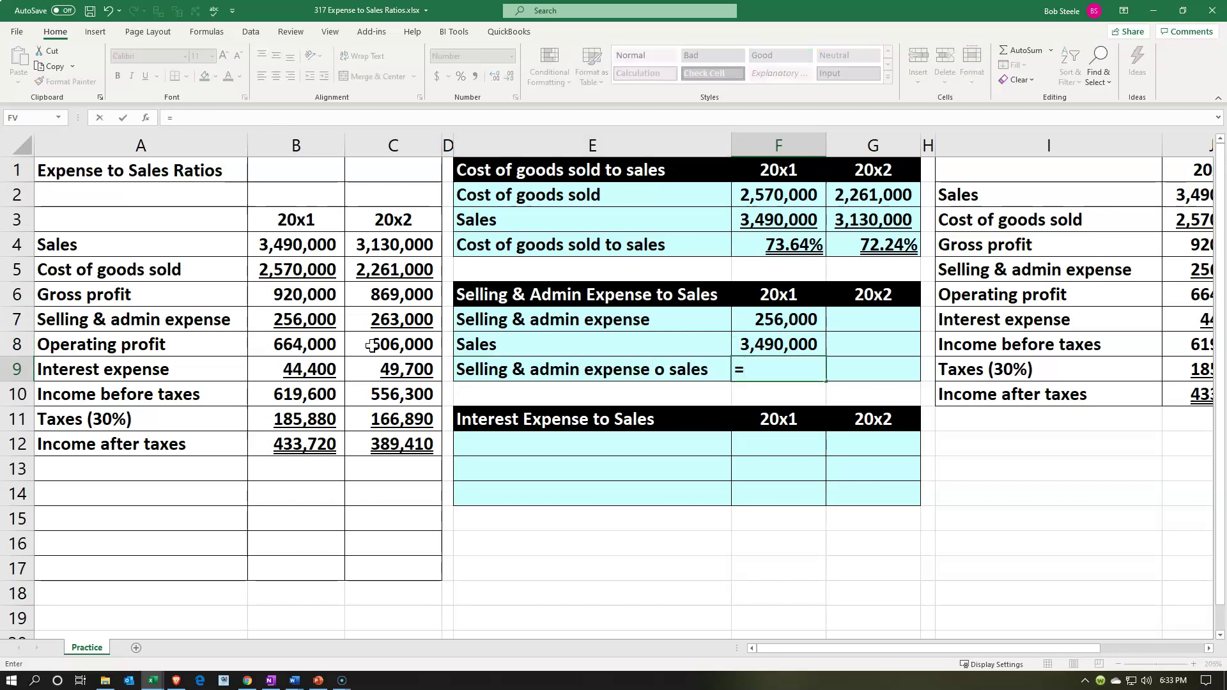
{"action": "key", "text": "Up"}
{"action": "key", "text": "Up"}
{"action": "type", "text": "/"}
{"action": "key", "text": "Up"}
{"action": "key", "text": "ctrl+Return"}
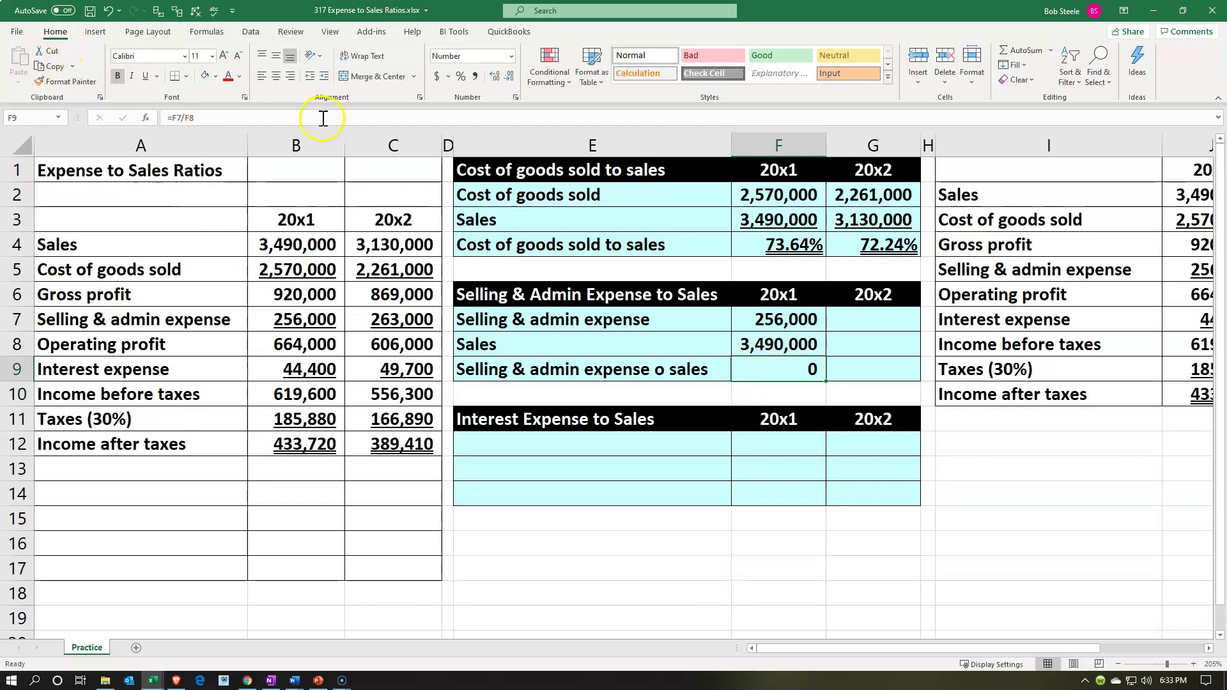
- Format the 20x1 ratio in F9 as a percentage with two decimal places
{"action": "left_click", "coordinate": [461, 76]}
{"action": "left_click", "coordinate": [495, 76]}
{"action": "left_click", "coordinate": [495, 77]}
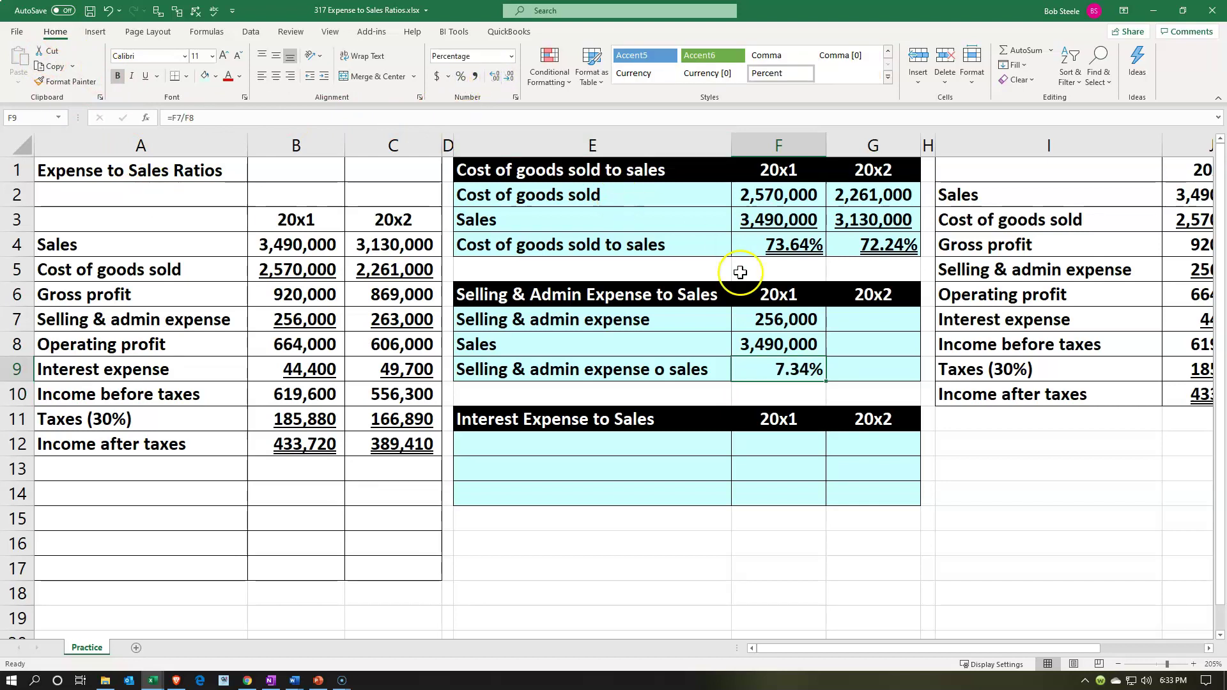
- Bring the 20x2 selling and admin expense into G7 with the formula =C7
{"action": "left_click", "coordinate": [864, 326]}
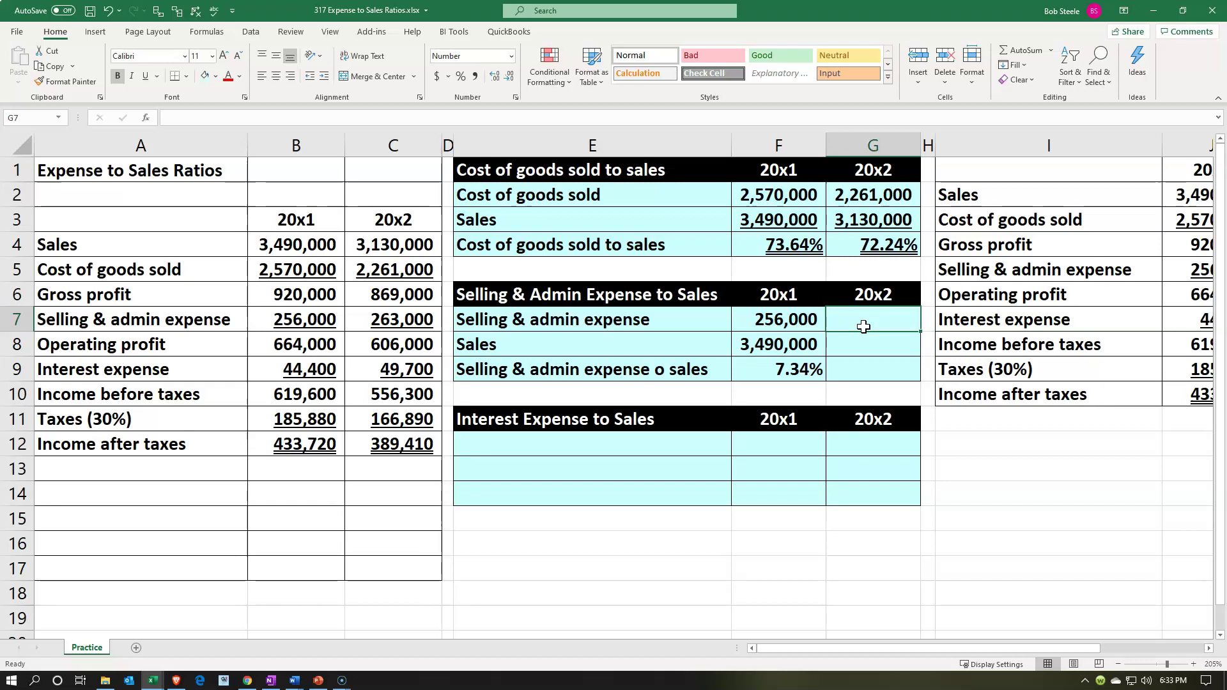
{"action": "type", "text": "="}
{"action": "key", "text": "Left"}
{"action": "key", "text": "Left"}
{"action": "key", "text": "Left"}
{"action": "key", "text": "Left"}
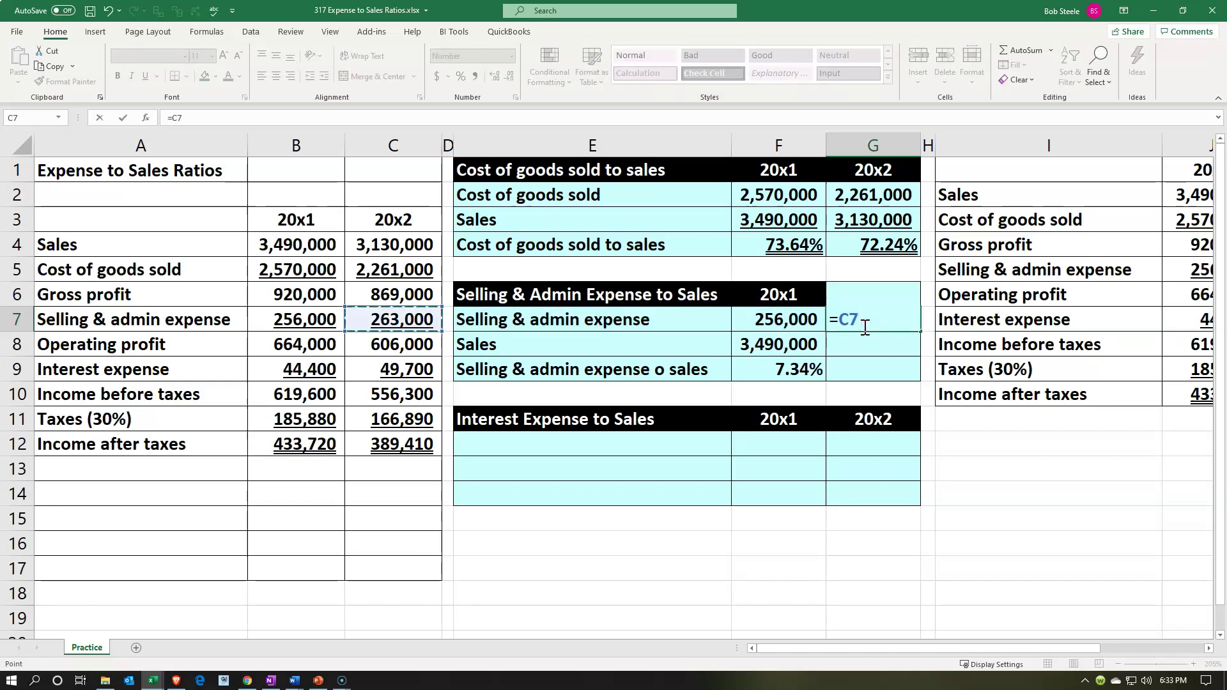
{"action": "key", "text": "Return"}
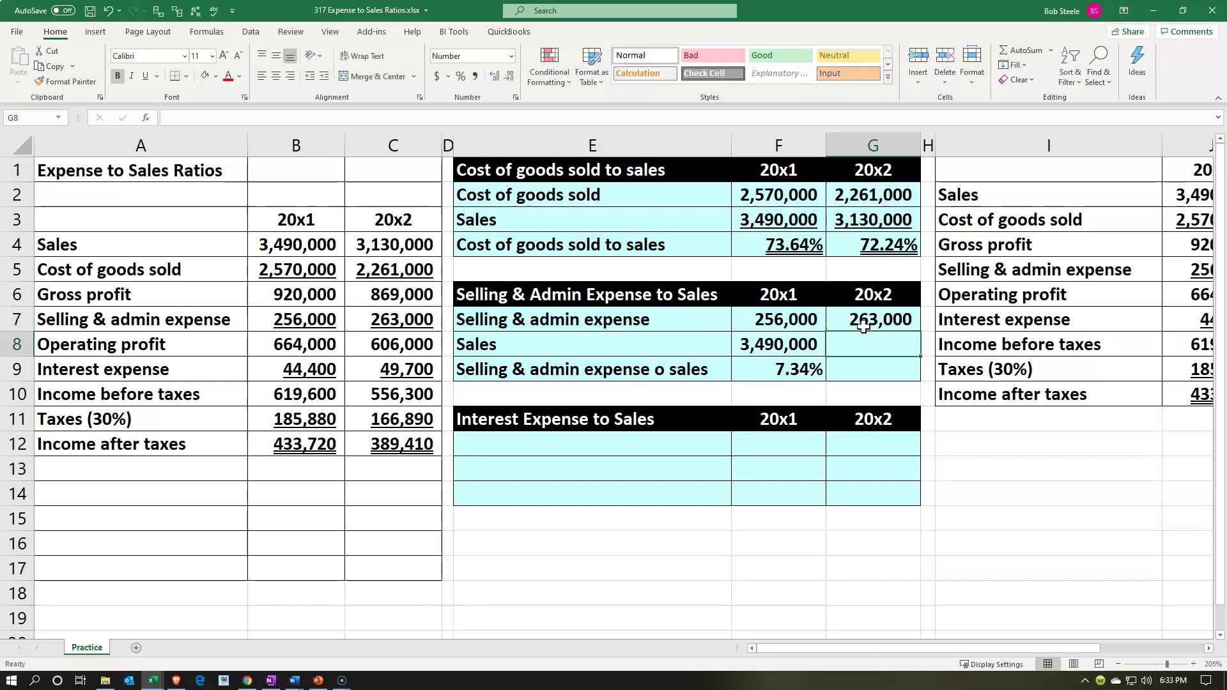
- Bring the 20x2 sales figure into G8 with the formula =C4
{"action": "type", "text": "="}
{"action": "key", "text": "Left"}
{"action": "key", "text": "Left"}
{"action": "key", "text": "Left"}
{"action": "key", "text": "Up"}
{"action": "key", "text": "Up"}
{"action": "key", "text": "Up"}
{"action": "key", "text": "Up"}
{"action": "key", "text": "Left"}
{"action": "key", "text": "Return"}
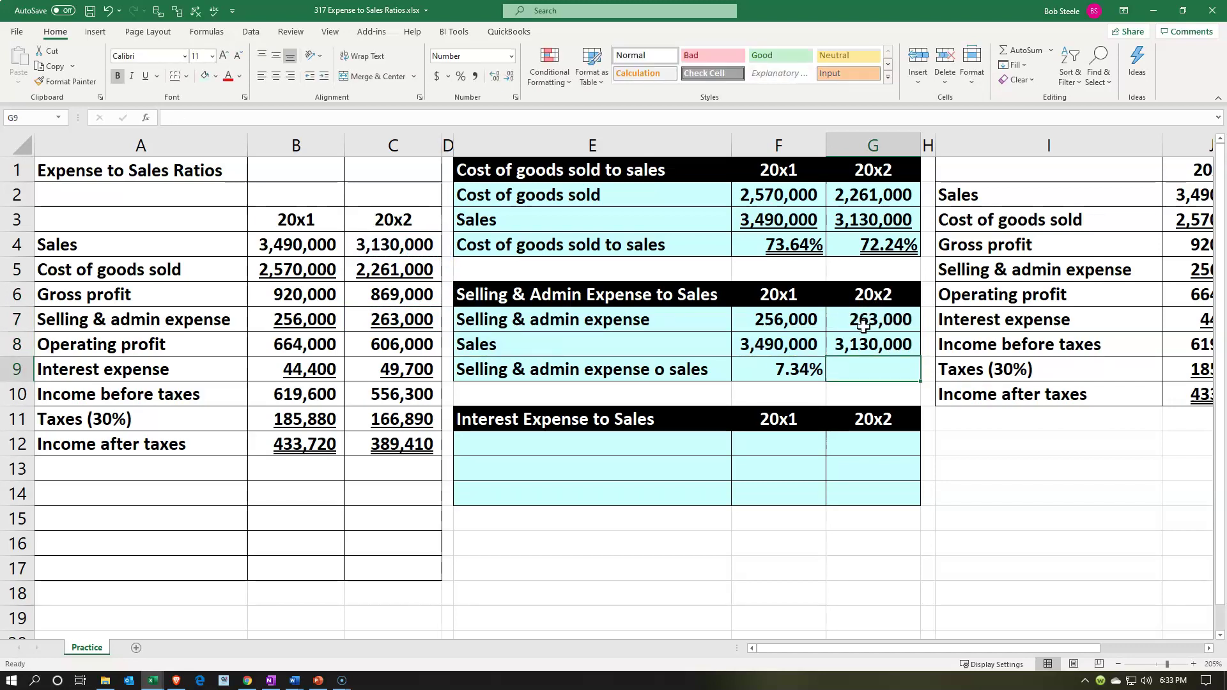
- Calculate the 20x2 selling and admin expense to sales ratio in G9 with the formula =G7/G8
{"action": "type", "text": "="}
{"action": "key", "text": "Up"}
{"action": "key", "text": "Up"}
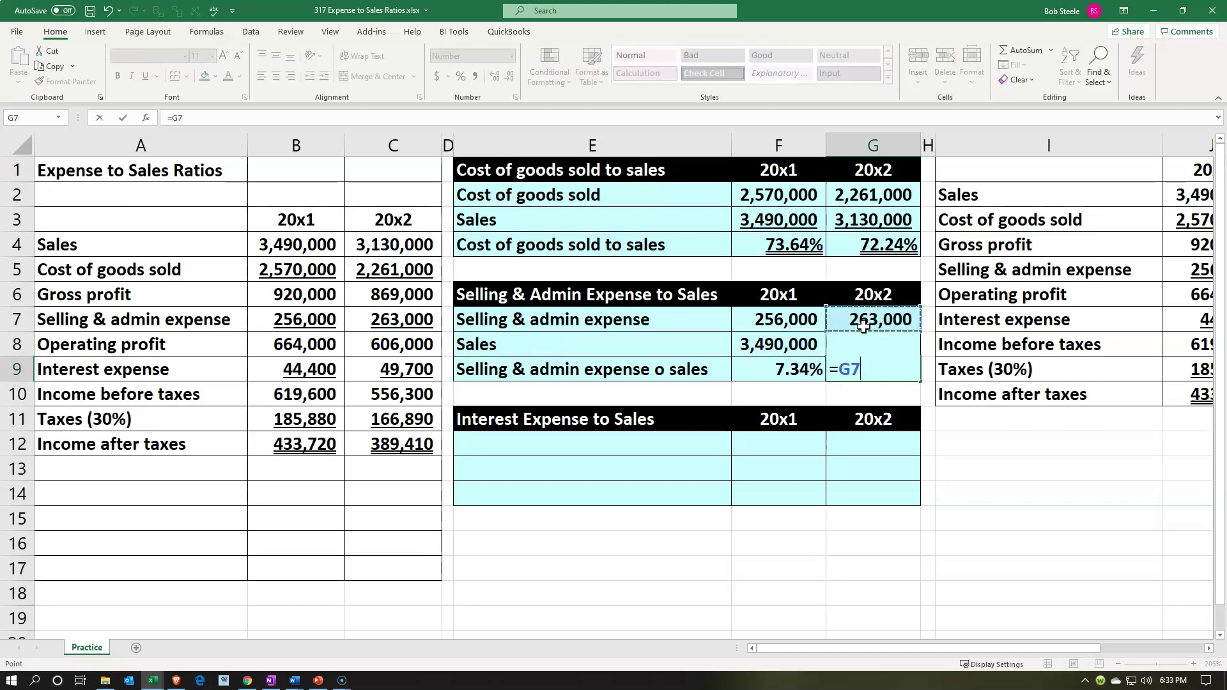
{"action": "type", "text": "/"}
{"action": "key", "text": "Up"}
{"action": "key", "text": "Return"}
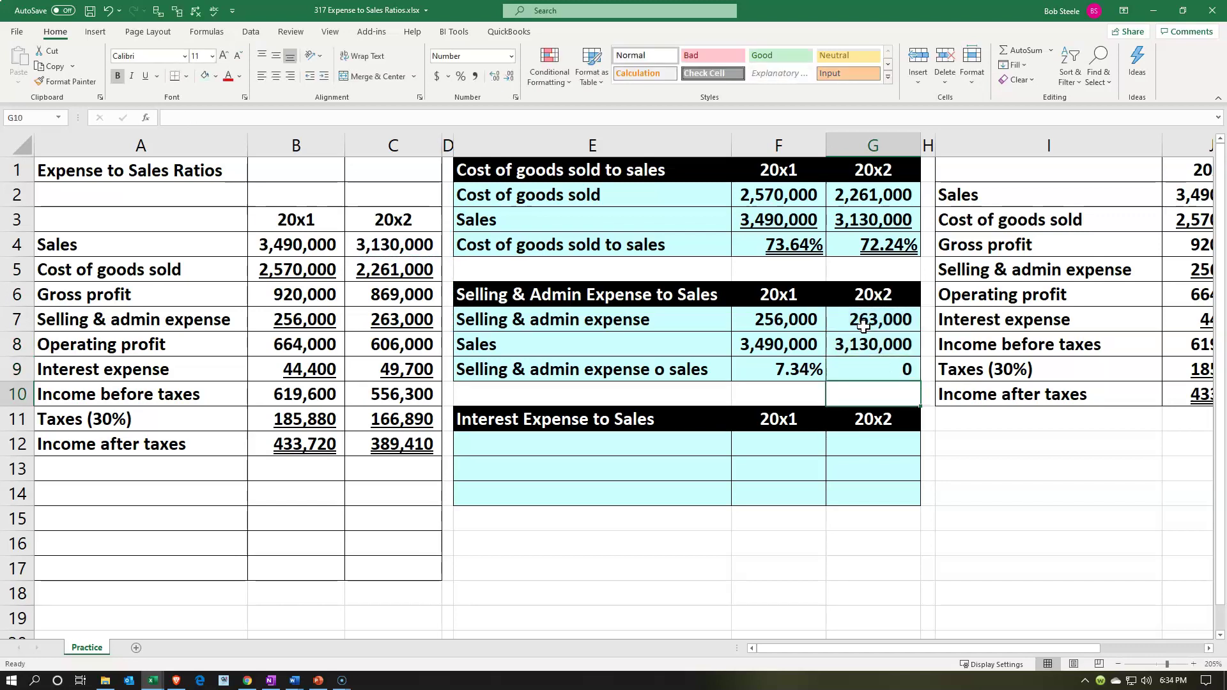
{"action": "key", "text": "Up"}
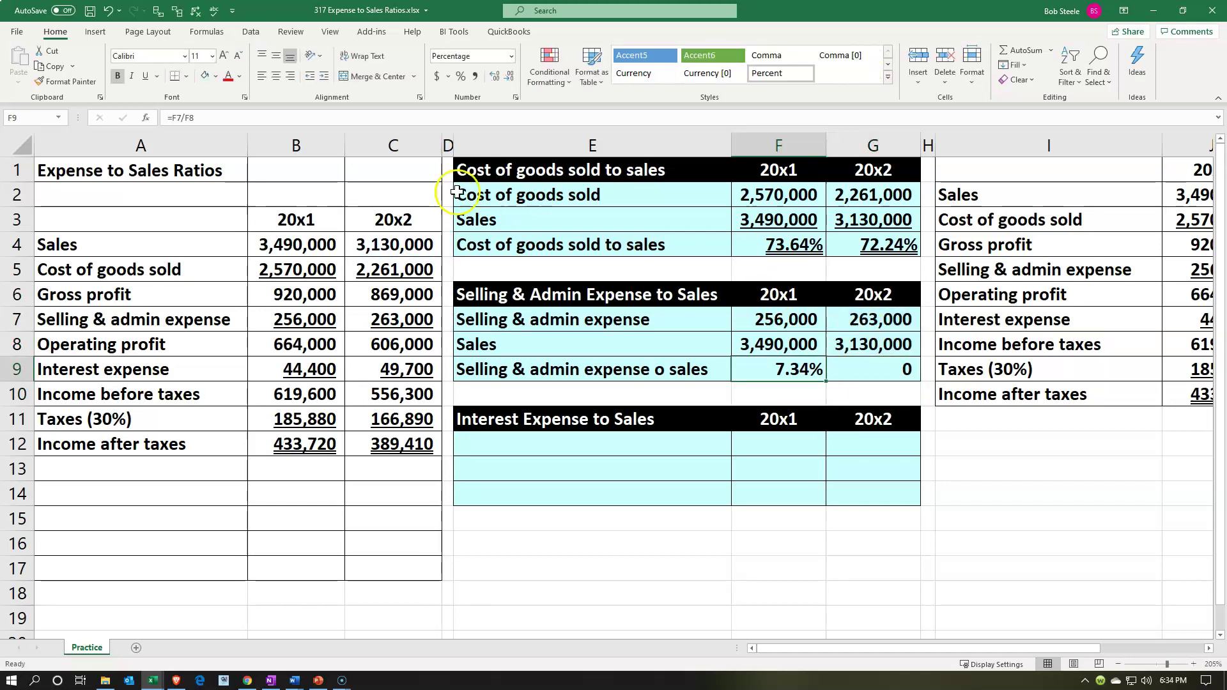
- Copy the percentage format of F9 to G9 and double-underline both selling and admin expense ratios in F9:G9
{"action": "left_click", "coordinate": [69, 83]}
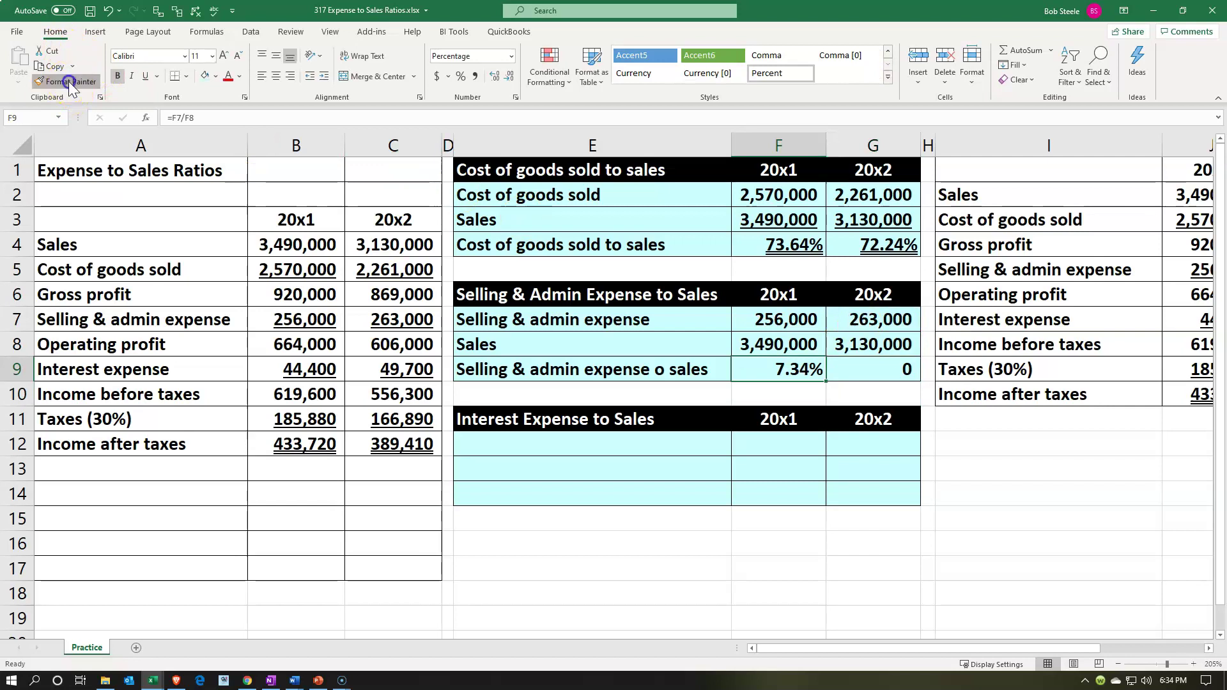
{"action": "left_click", "coordinate": [867, 364]}
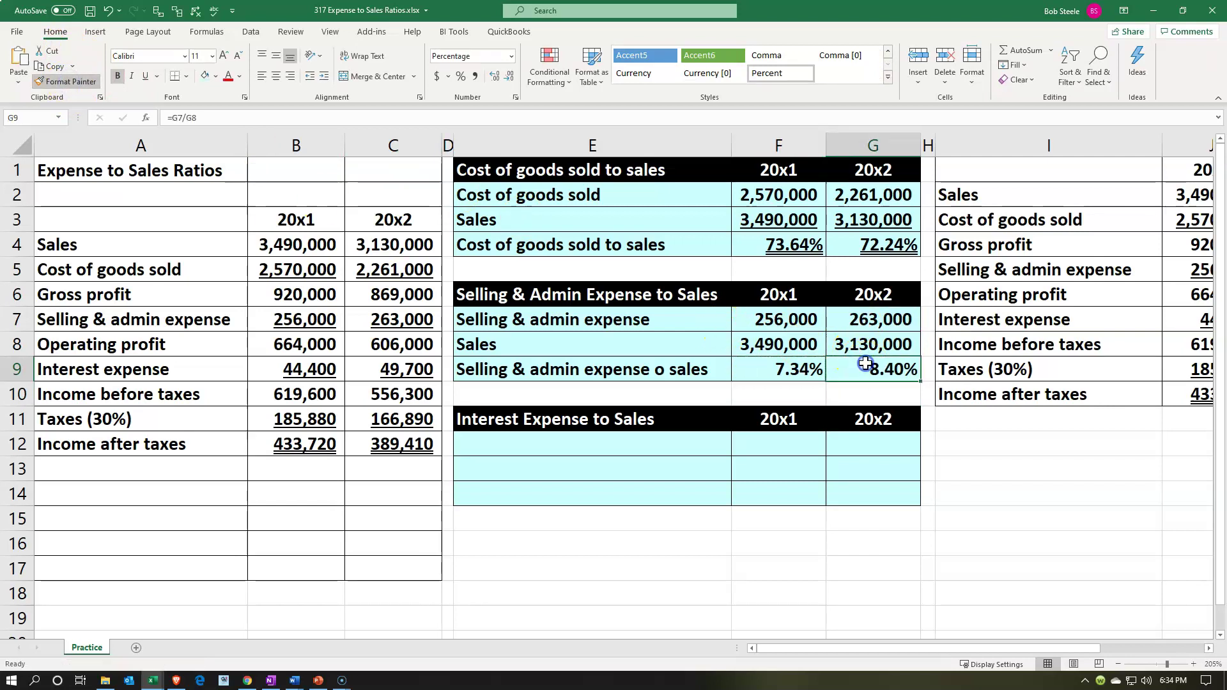
{"action": "left_click_drag", "start_coordinate": [807, 370], "coordinate": [833, 370]}
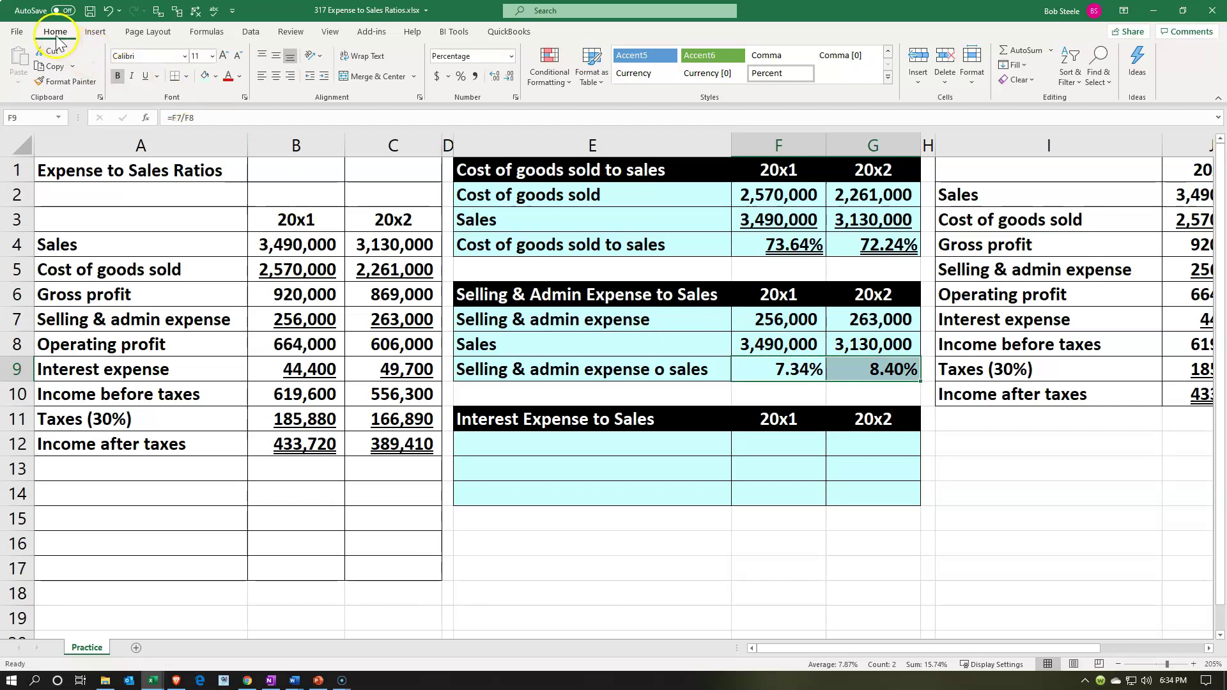
{"action": "left_click", "coordinate": [162, 77]}
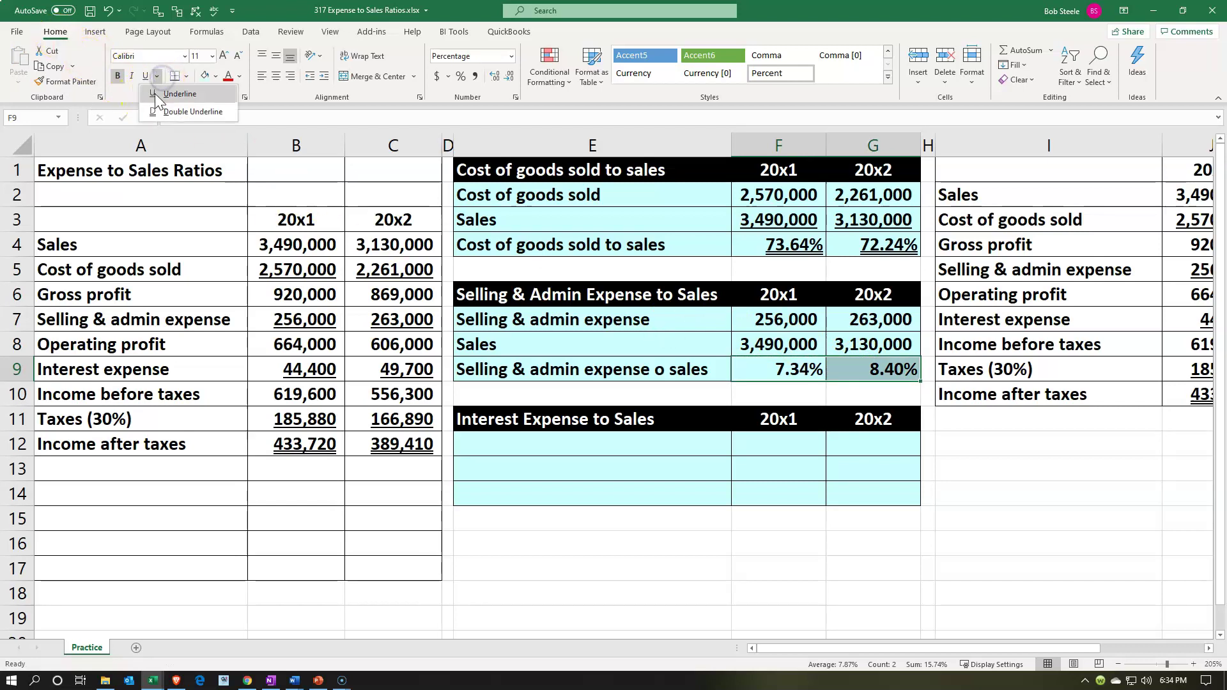
{"action": "left_click", "coordinate": [164, 114]}
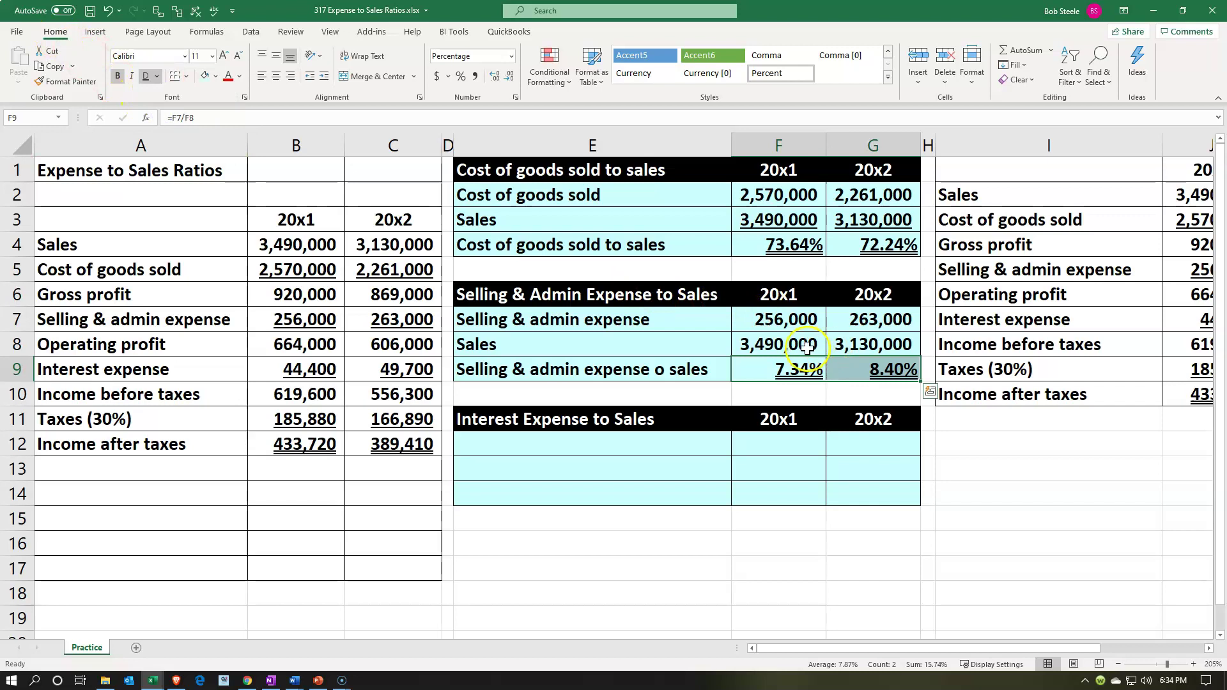
- Apply a single underline to the sales figures in F8:G8
{"action": "left_click_drag", "start_coordinate": [800, 345], "coordinate": [837, 345]}
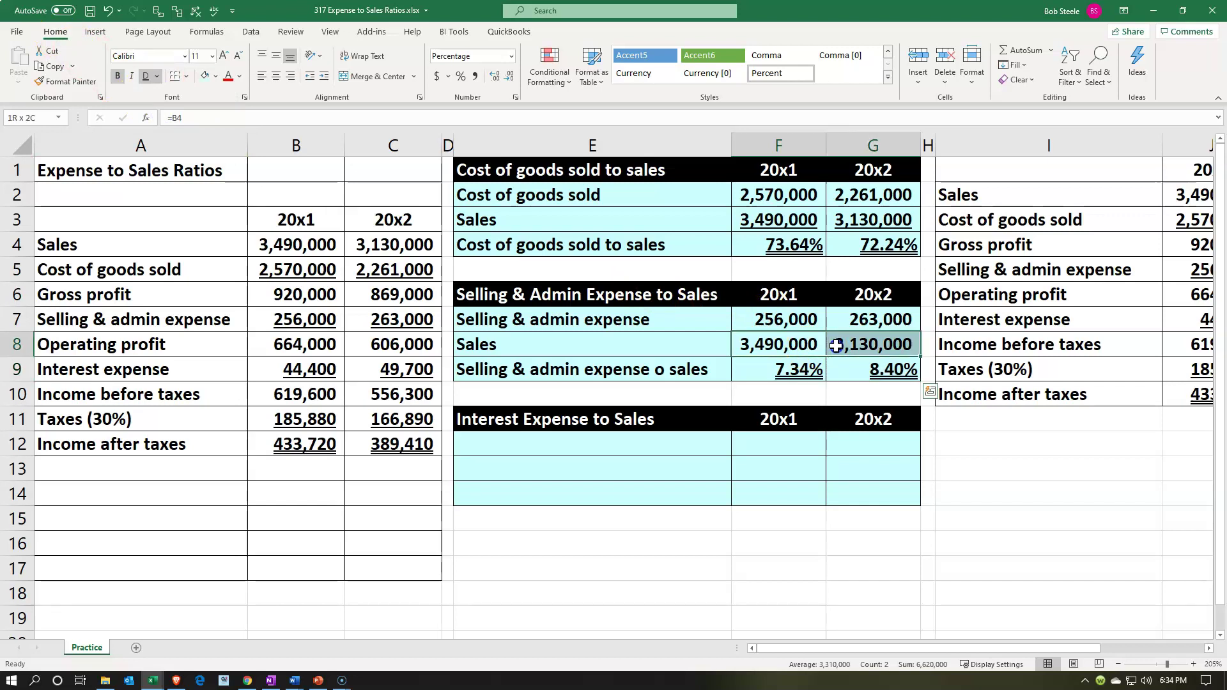
{"action": "left_click", "coordinate": [159, 80]}
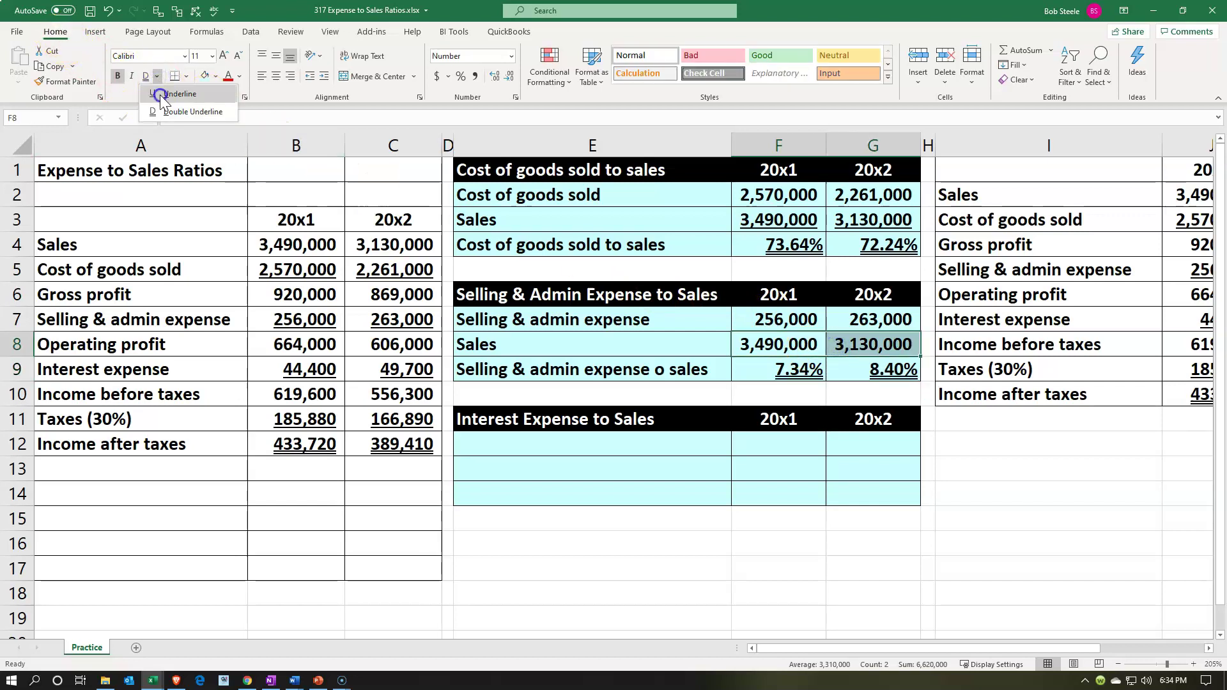
{"action": "left_click", "coordinate": [168, 94]}
{"action": "left_click", "coordinate": [763, 380]}
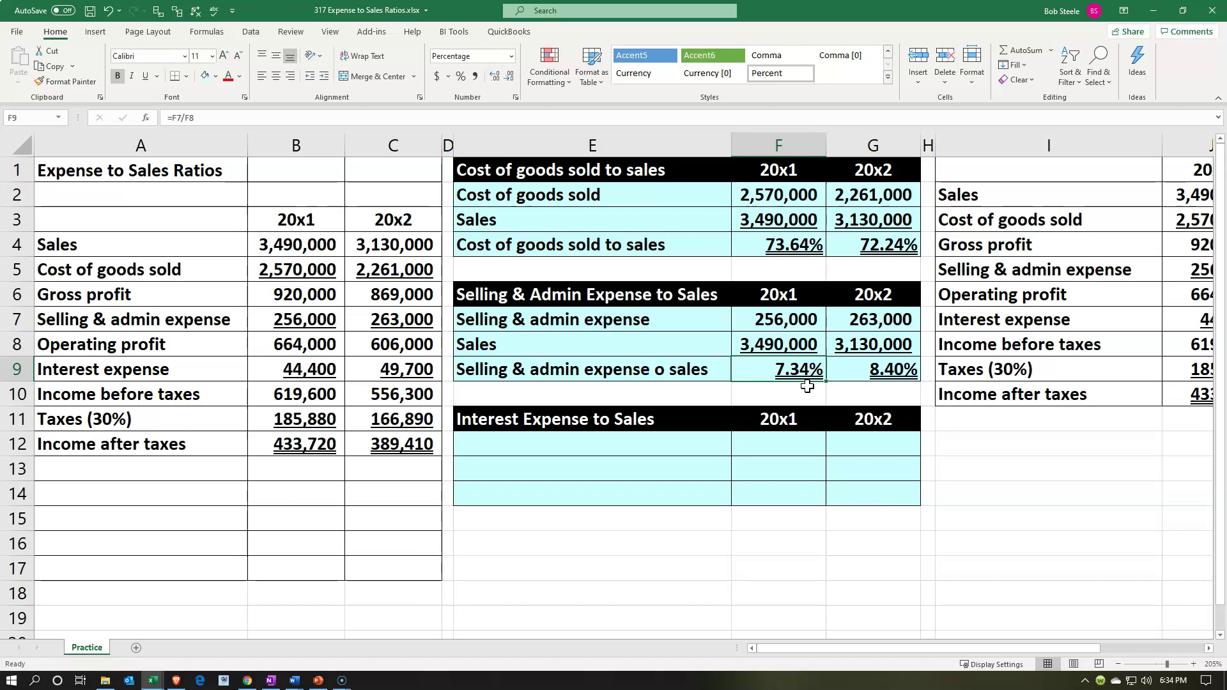
{"action": "left_click", "coordinate": [725, 244]}
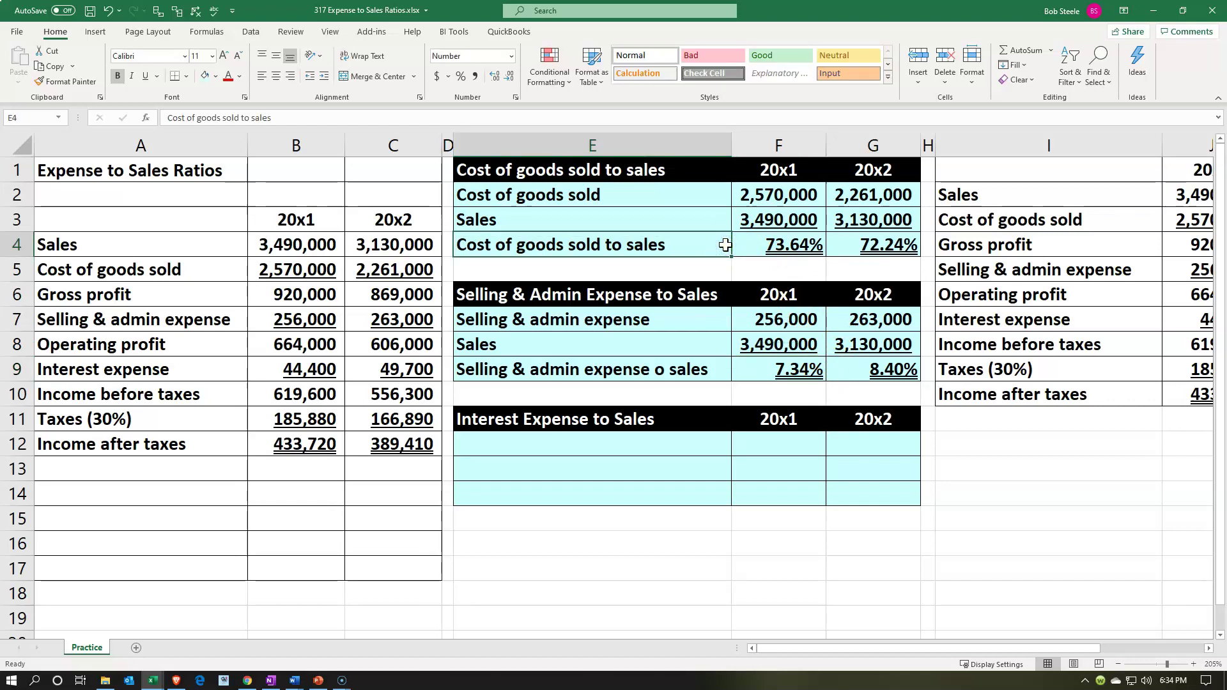
{"action": "left_click", "coordinate": [768, 370]}
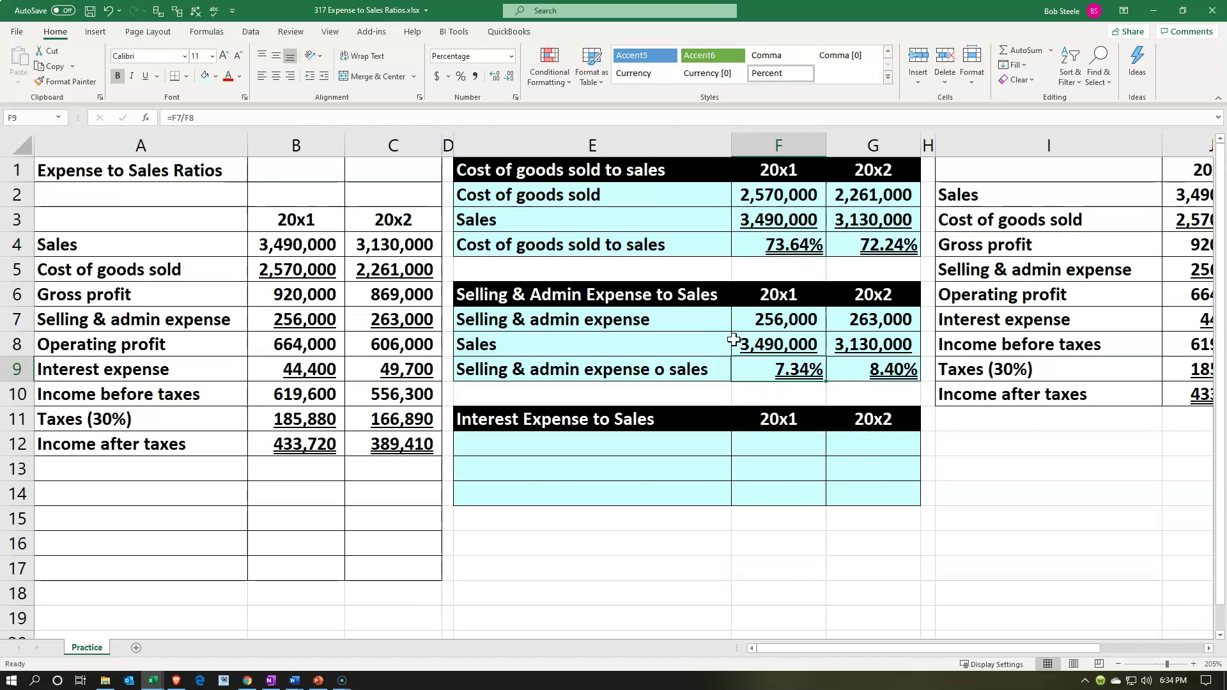
{"action": "left_click", "coordinate": [738, 360]}
- Bring the Interest expense label into E12 with the formula =A9
{"action": "left_click", "coordinate": [674, 443]}
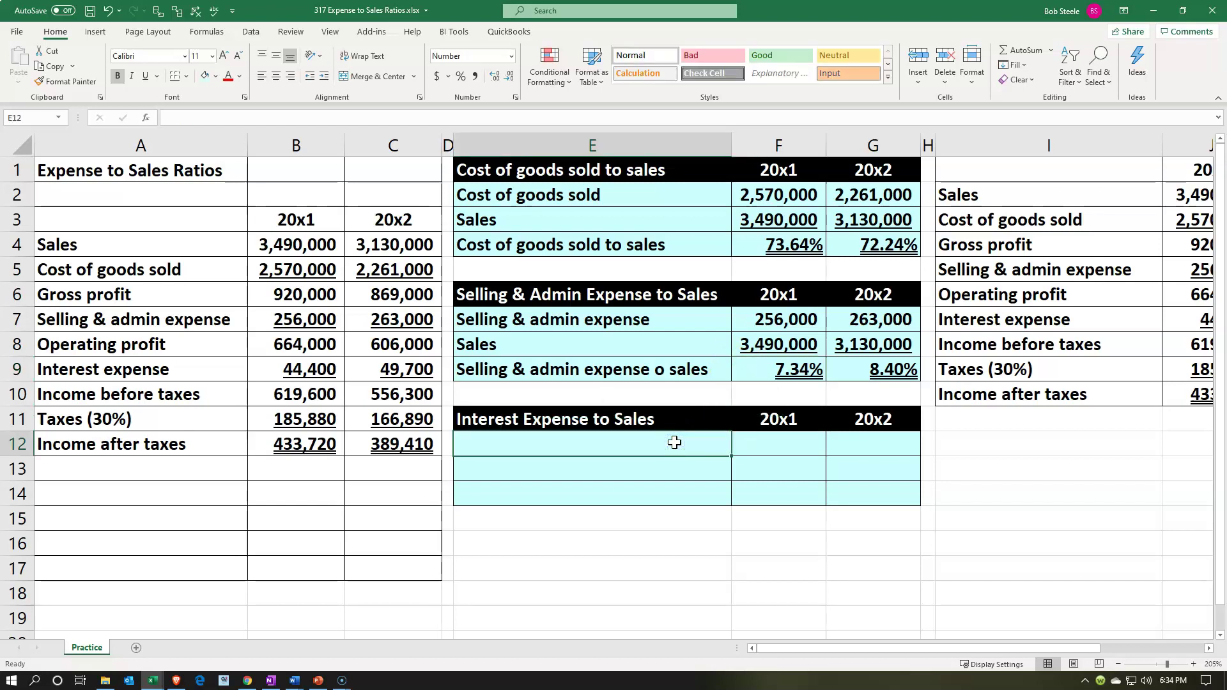
{"action": "type", "text": "="}
{"action": "key", "text": "Left"}
{"action": "key", "text": "Left"}
{"action": "key", "text": "Left"}
{"action": "key", "text": "Left"}
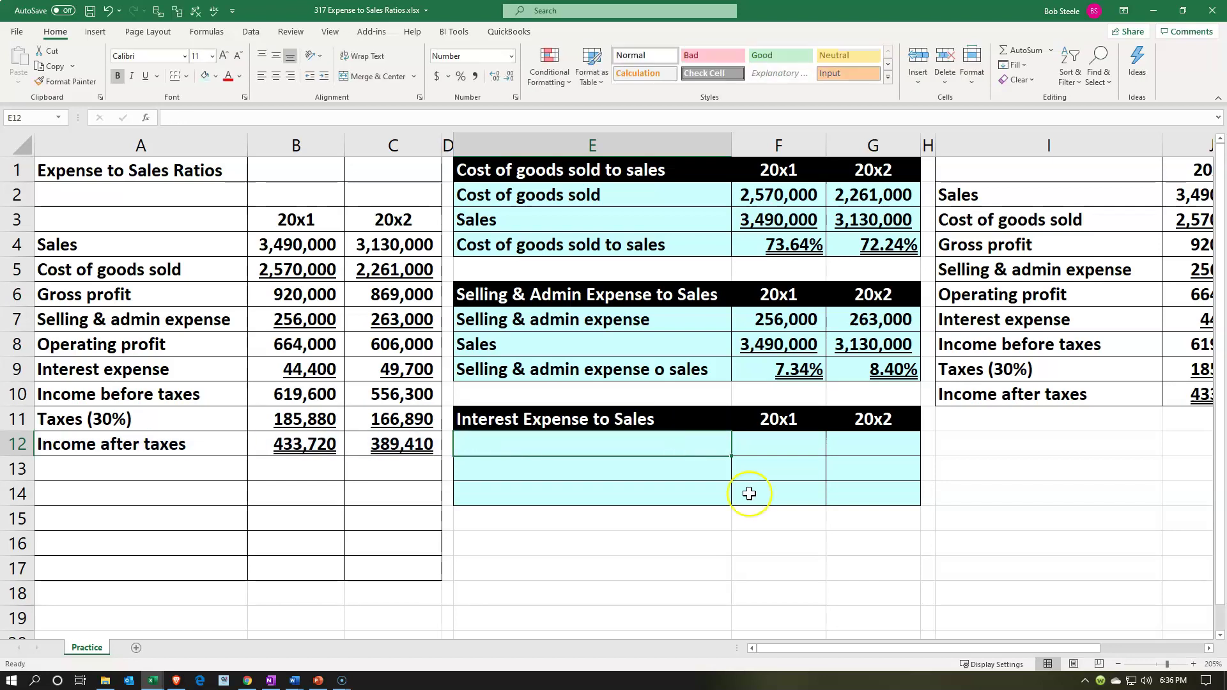
{"action": "type", "text": "="}
{"action": "key", "text": "Left"}
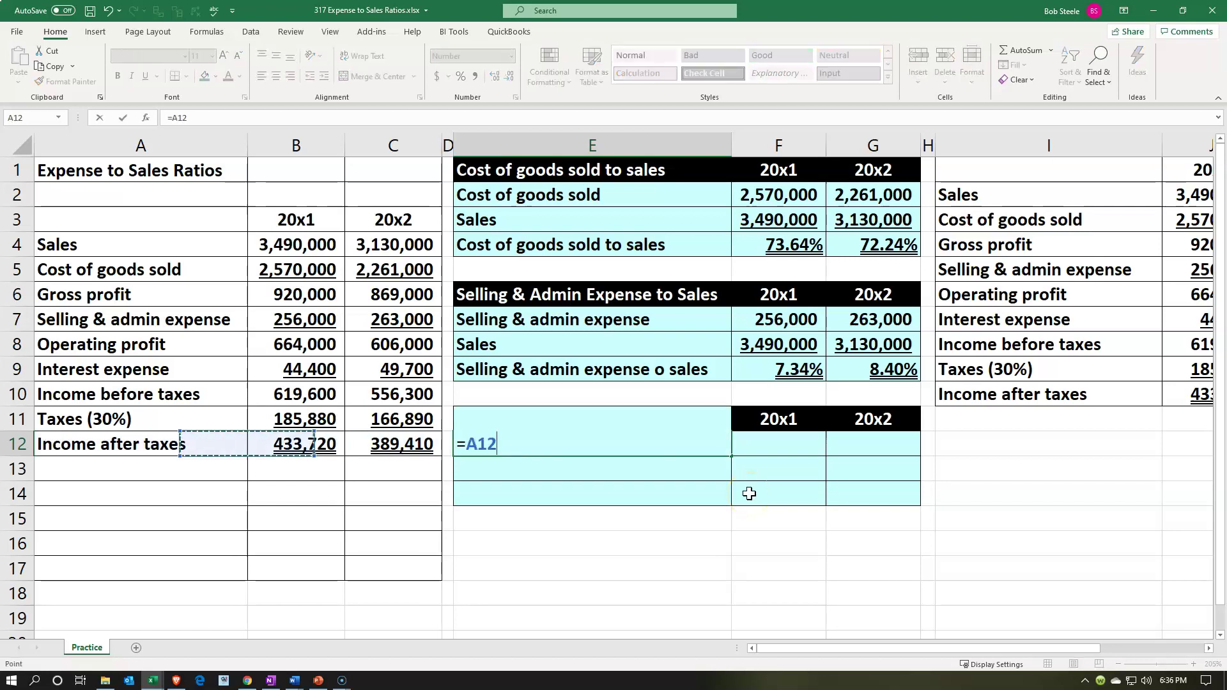
{"action": "key", "text": "Up"}
{"action": "key", "text": "Up"}
{"action": "key", "text": "Up"}
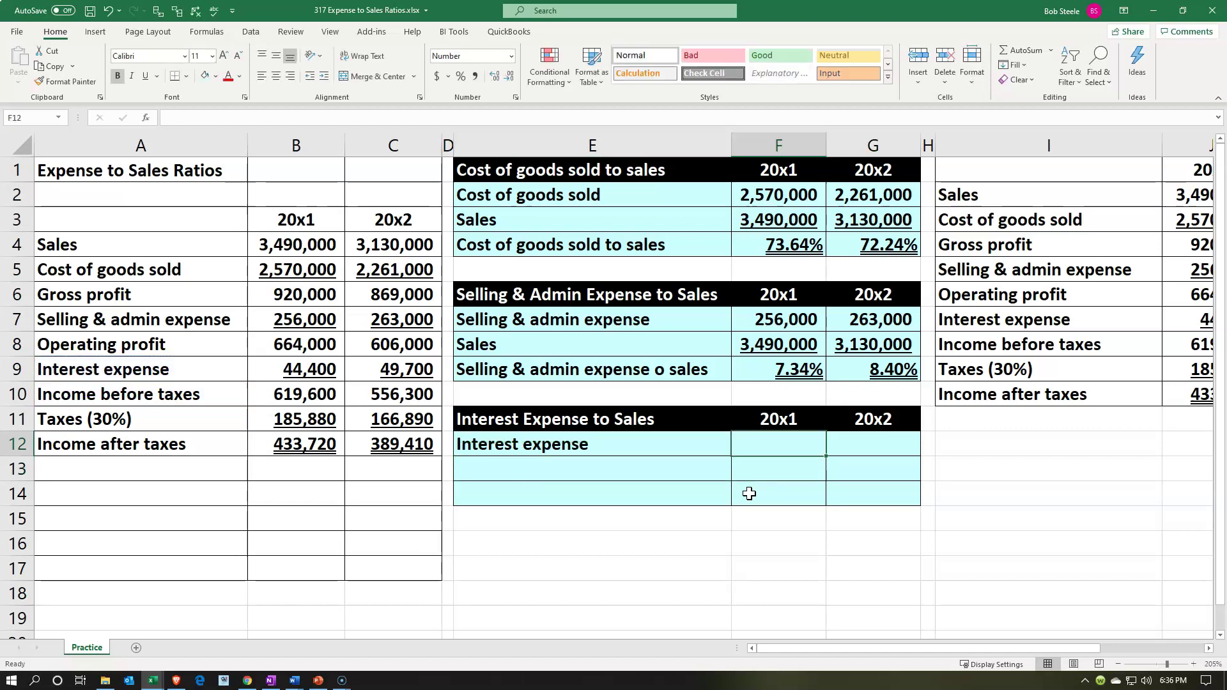
- Bring the 20x1 interest expense into F12 with the formula =B9
{"action": "type", "text": "="}
{"action": "key", "text": "Left"}
{"action": "key", "text": "Left"}
{"action": "key", "text": "Left"}
{"action": "key", "text": "Left"}
{"action": "key", "text": "Up"}
{"action": "key", "text": "Up"}
{"action": "key", "text": "Up"}
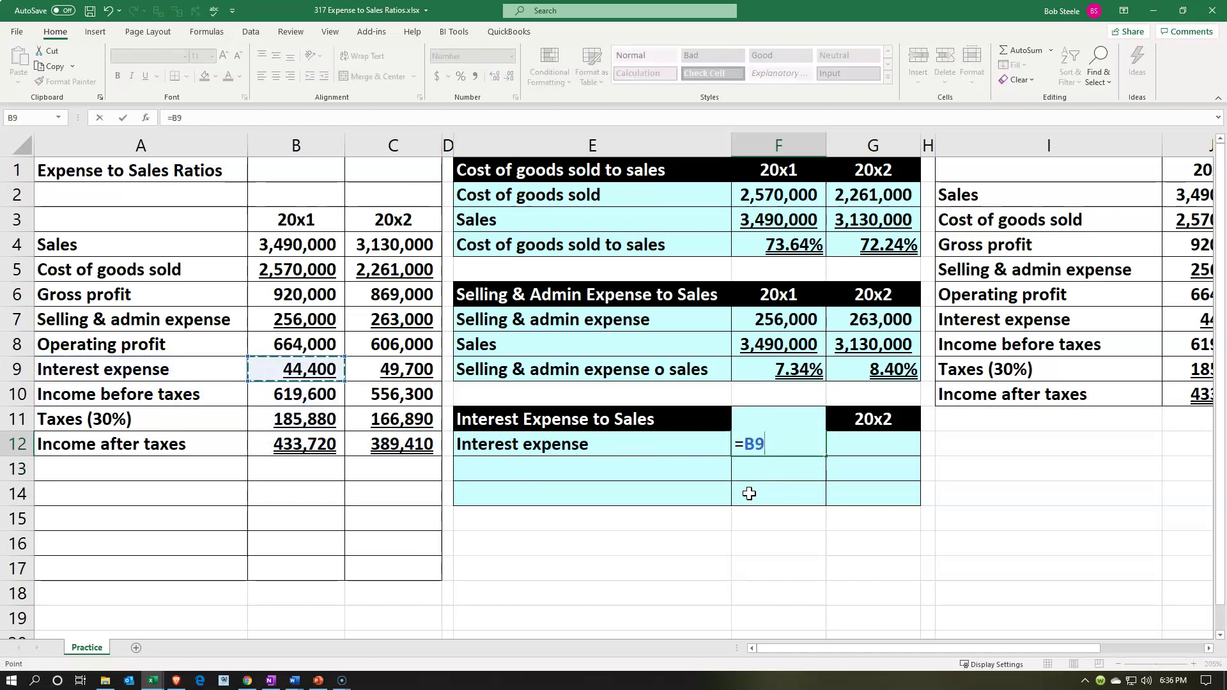
{"action": "key", "text": "Return"}
- Bring the Sales label into E13 with the formula =A4
{"action": "key", "text": "Left"}
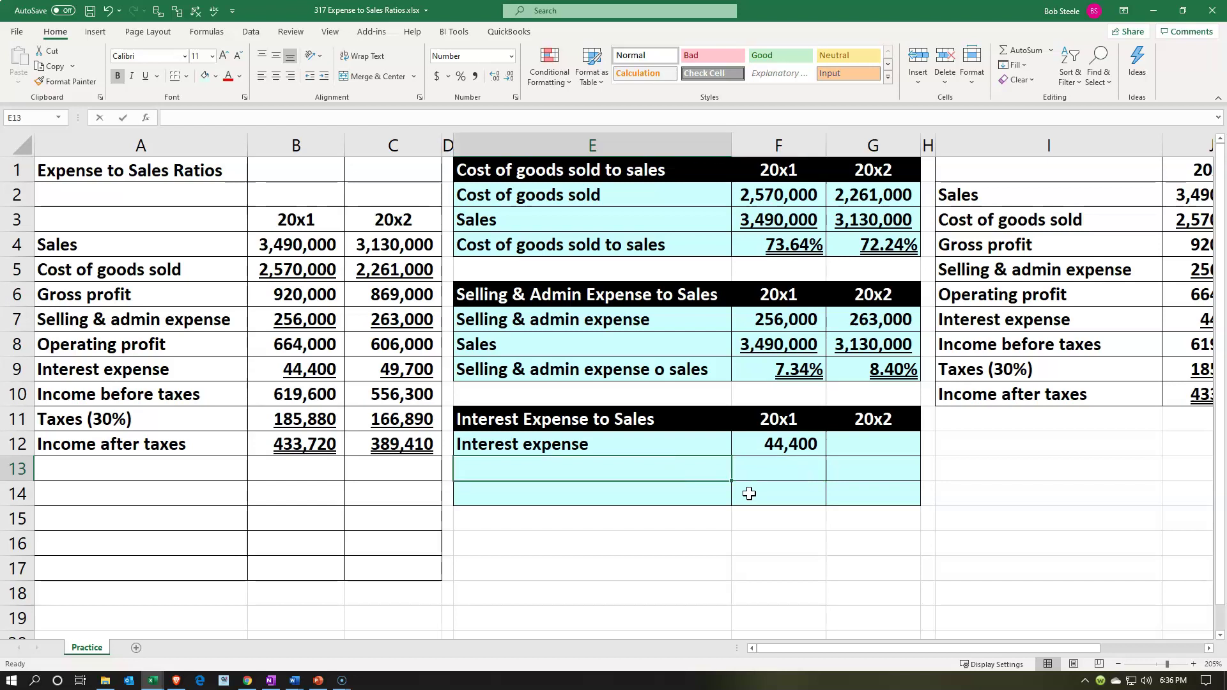
{"action": "type", "text": "="}
{"action": "key", "text": "Left"}
{"action": "key", "text": "Left"}
{"action": "key", "text": "Left"}
{"action": "key", "text": "Up"}
{"action": "key", "text": "Up"}
{"action": "key", "text": "Up"}
{"action": "key", "text": "Up"}
{"action": "key", "text": "Up"}
{"action": "key", "text": "Up"}
{"action": "key", "text": "Up"}
{"action": "key", "text": "Up"}
{"action": "key", "text": "Up"}
{"action": "key", "text": "Left"}
{"action": "key", "text": "Tab"}
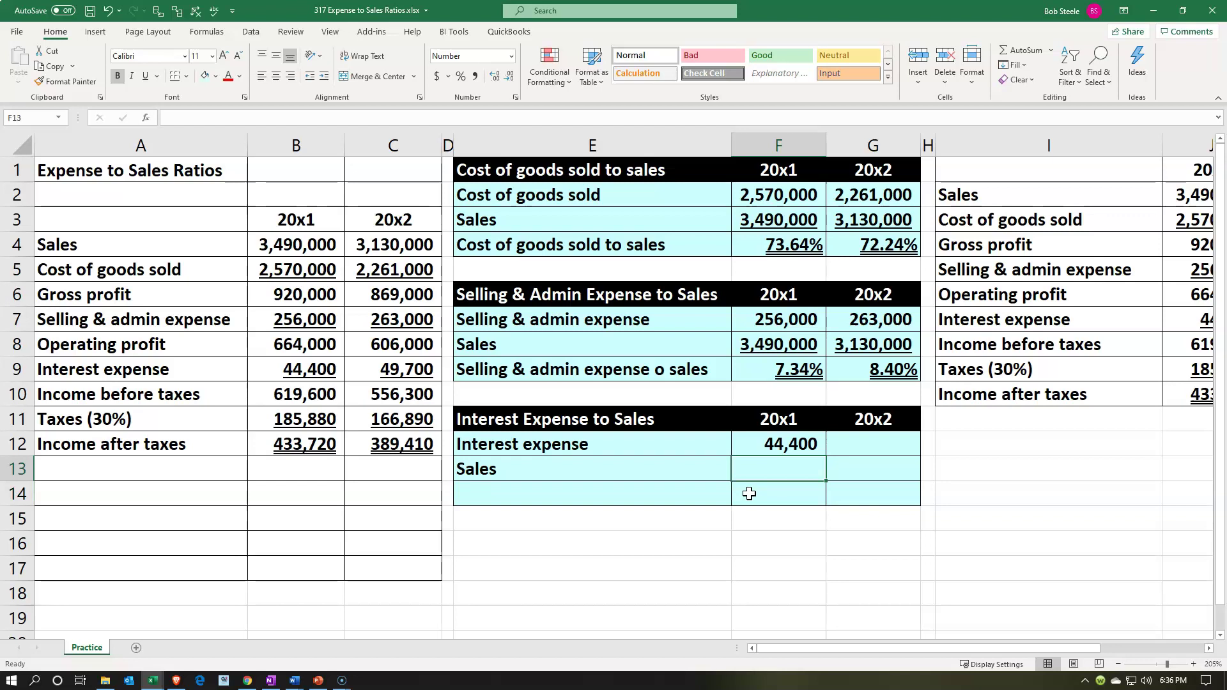
- Bring the 20x1 sales figure into F13 with the formula =B4
{"action": "type", "text": "="}
{"action": "key", "text": "Left"}
{"action": "key", "text": "Left"}
{"action": "key", "text": "Left"}
{"action": "key", "text": "Left"}
{"action": "key", "text": "Left"}
{"action": "key", "text": "Up"}
{"action": "key", "text": "Up"}
{"action": "key", "text": "Up"}
{"action": "key", "text": "Up"}
{"action": "key", "text": "Up"}
{"action": "key", "text": "Up"}
{"action": "key", "text": "Up"}
{"action": "key", "text": "Up"}
{"action": "key", "text": "Up"}
{"action": "key", "text": "Right"}
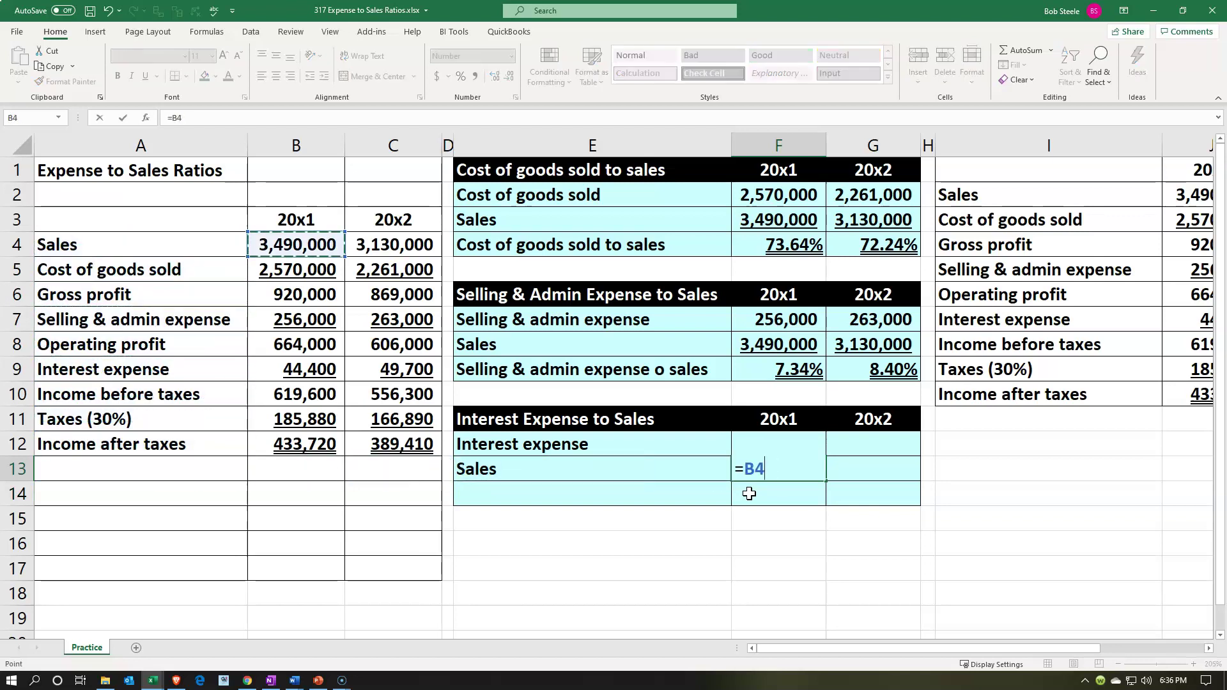
{"action": "key", "text": "Return"}
- Enter the ratio label "Interest expense to sales" in E14
{"action": "key", "text": "Left"}
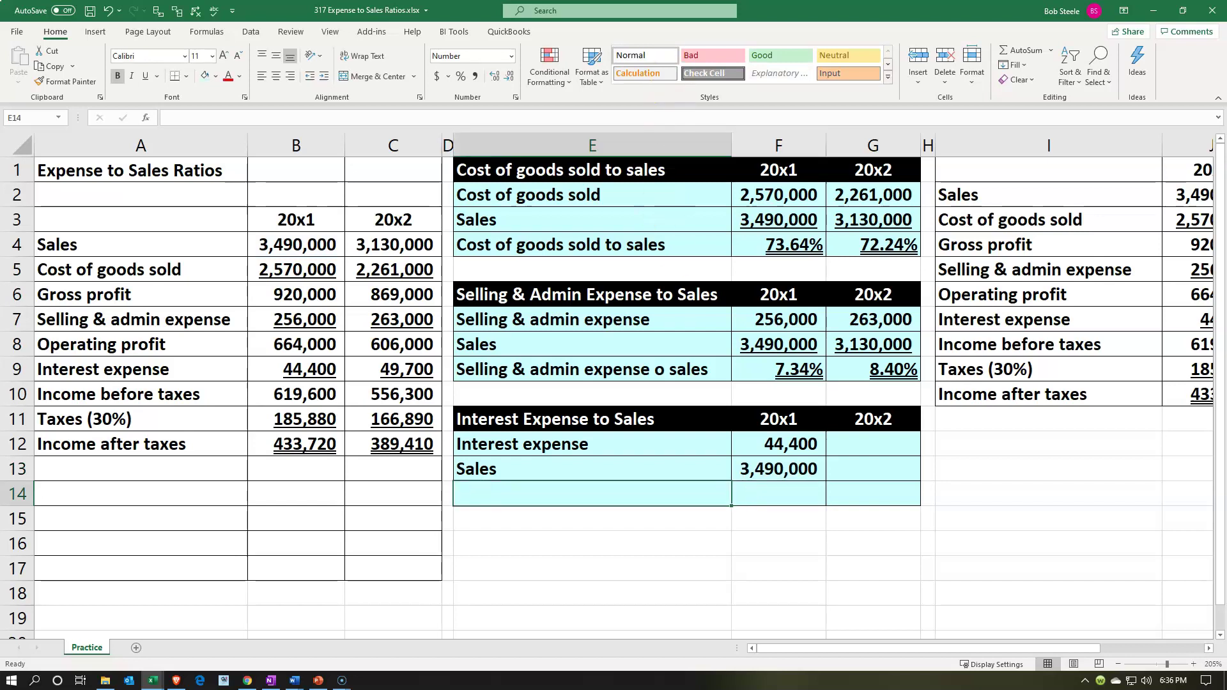
{"action": "key", "text": "ctrl+c"}
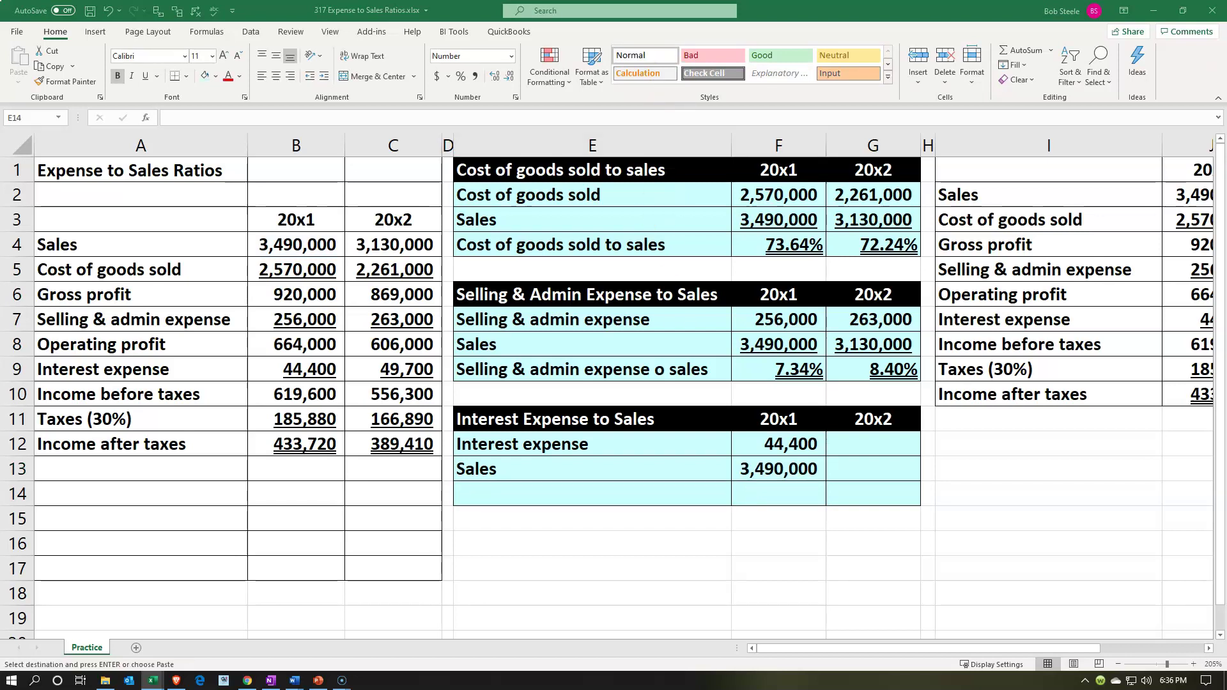
{"action": "key", "text": "ctrl+v"}
{"action": "key", "text": "Right"}
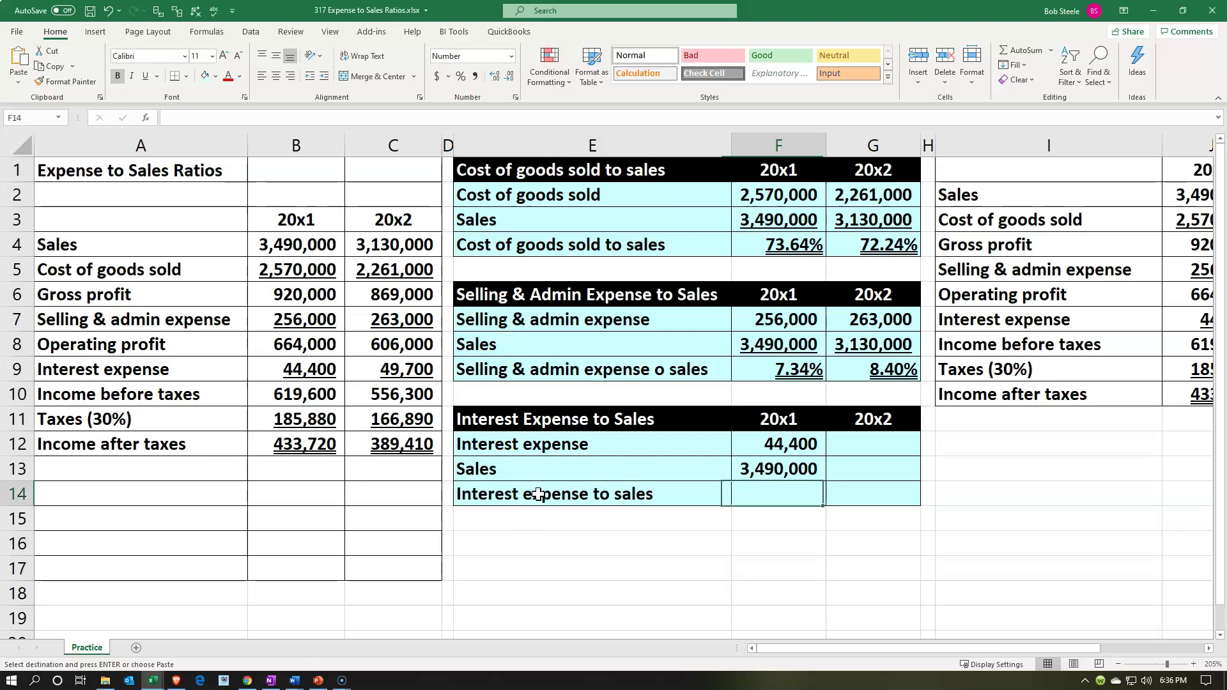
- Calculate the 20x1 interest expense to sales ratio in F14 with the formula =F12/F13
{"action": "type", "text": "="}
{"action": "key", "text": "Up"}
{"action": "key", "text": "Up"}
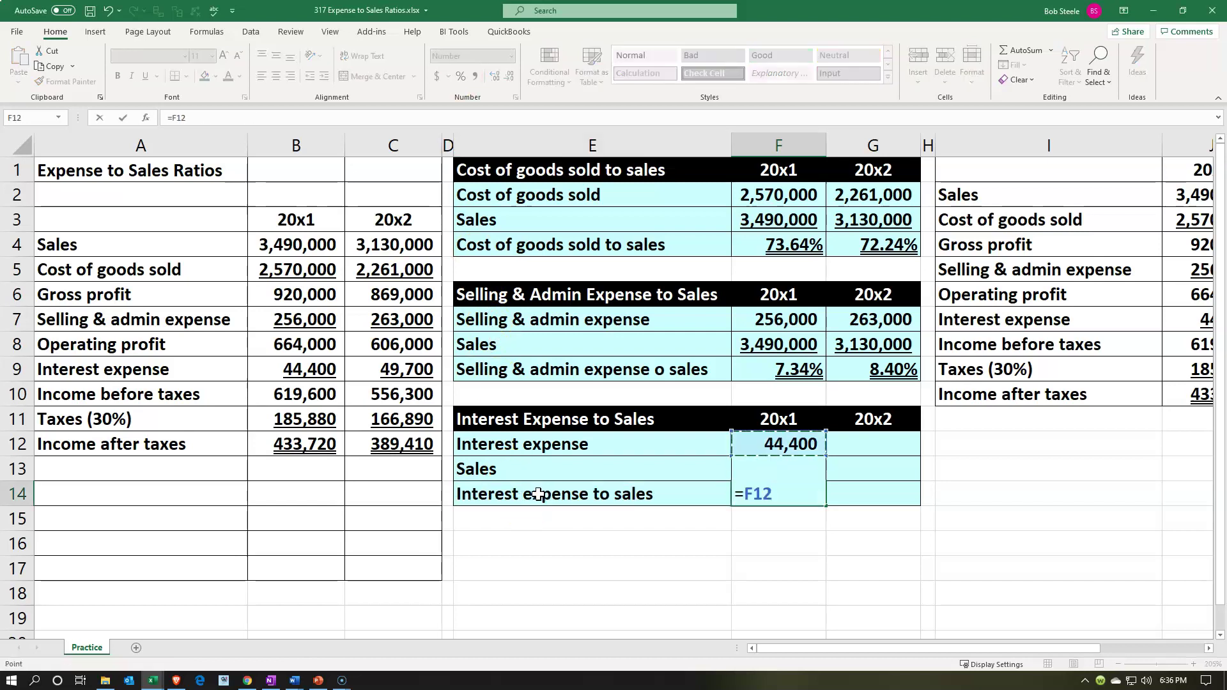
{"action": "type", "text": "/"}
{"action": "key", "text": "Up"}
{"action": "key", "text": "Return"}
- Format the 20x1 interest expense ratio in F14 as a percentage with two decimal places
{"action": "key", "text": "Up"}
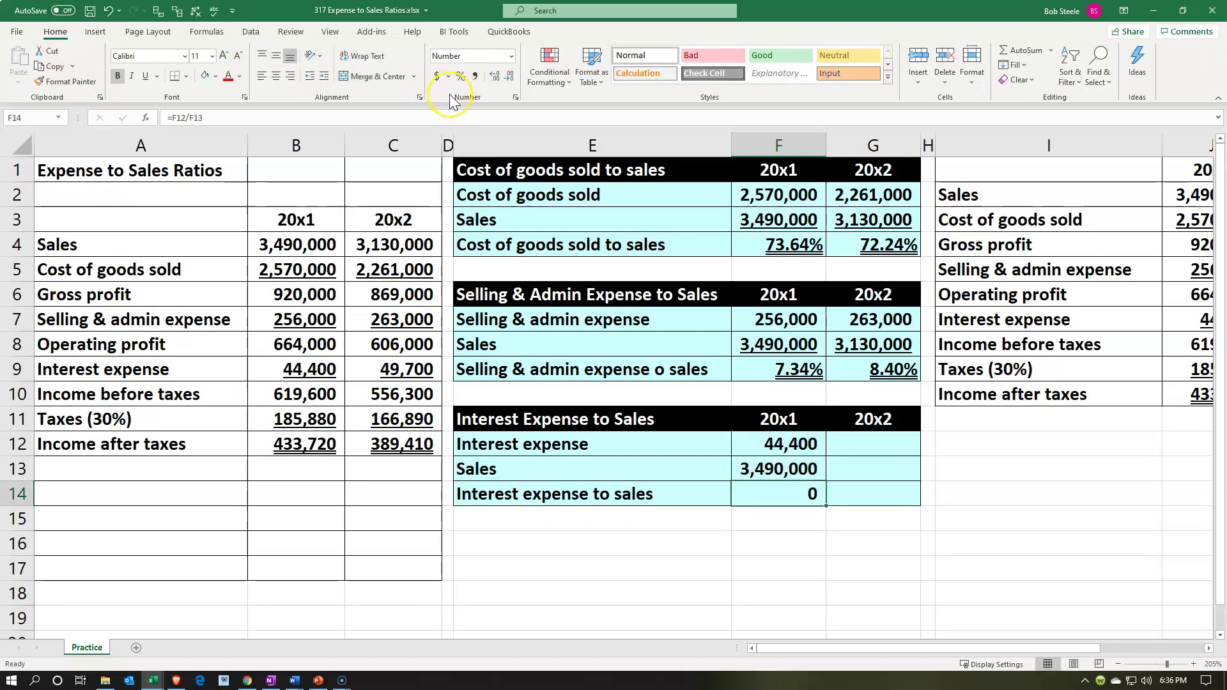
{"action": "left_click", "coordinate": [460, 76]}
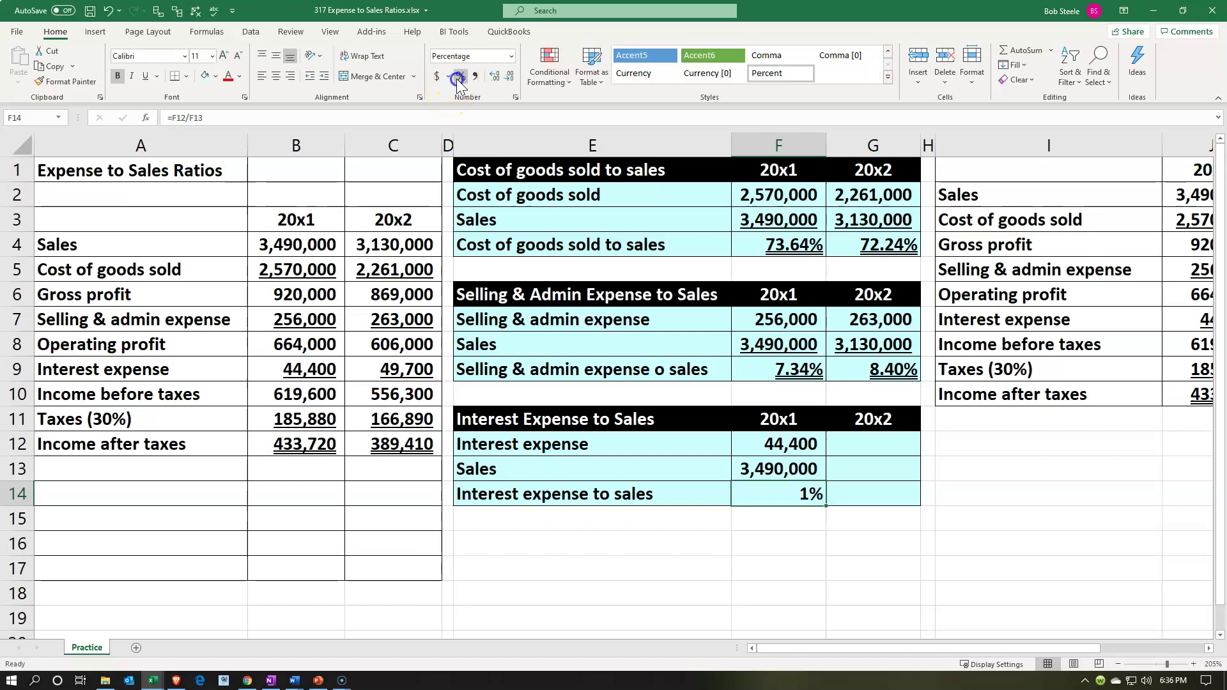
{"action": "left_click", "coordinate": [495, 78]}
{"action": "left_click", "coordinate": [495, 77]}
{"action": "left_click", "coordinate": [495, 77]}
{"action": "left_click", "coordinate": [495, 77]}
{"action": "left_click", "coordinate": [504, 78]}
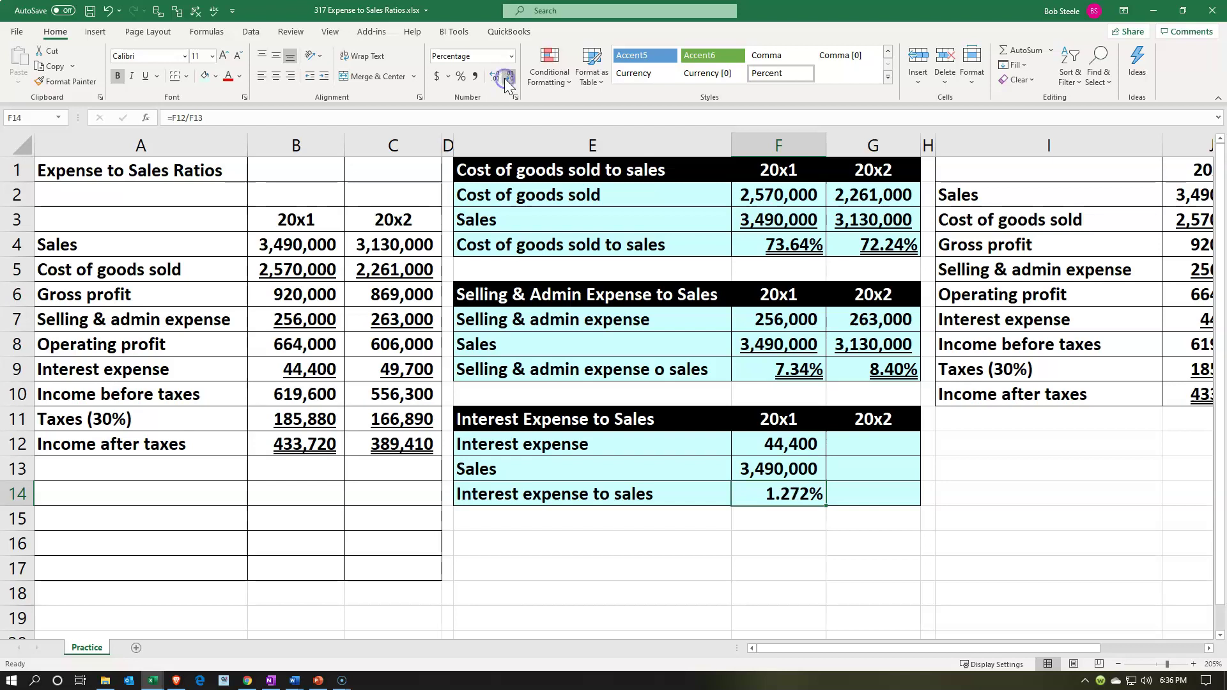
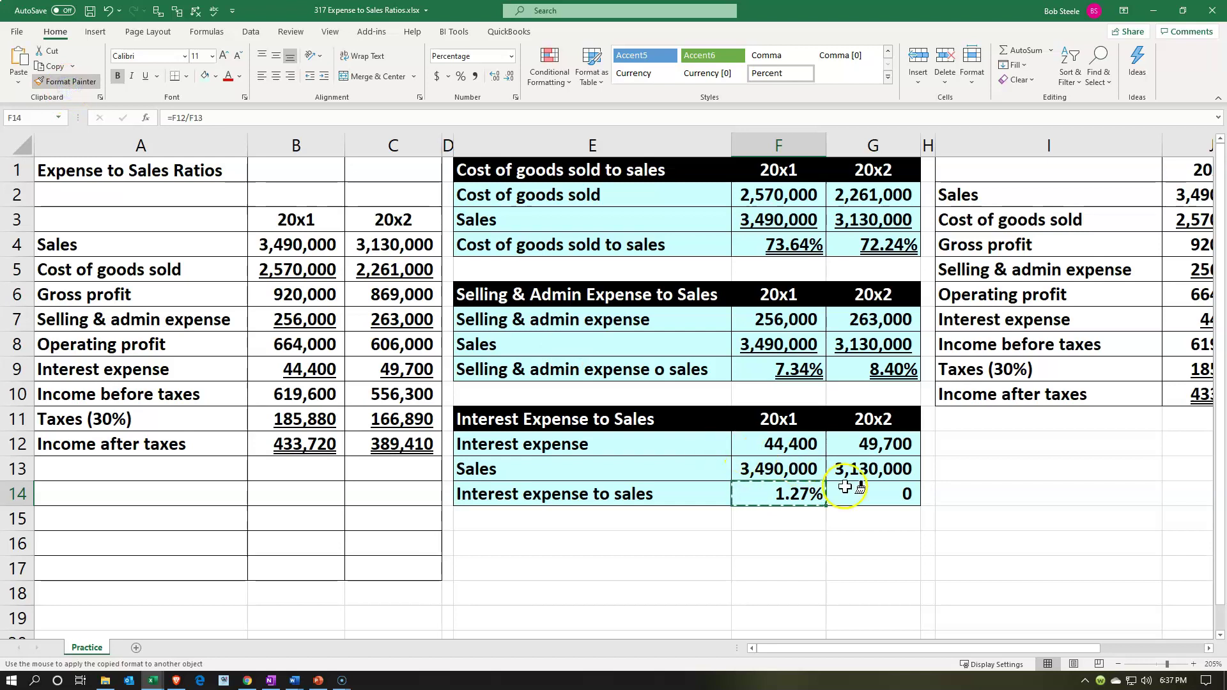
- Underline the sales figures in F13:G13 and double-underline the interest expense ratios in F14:G14
{"action": "left_click_drag", "start_coordinate": [810, 469], "coordinate": [832, 473]}
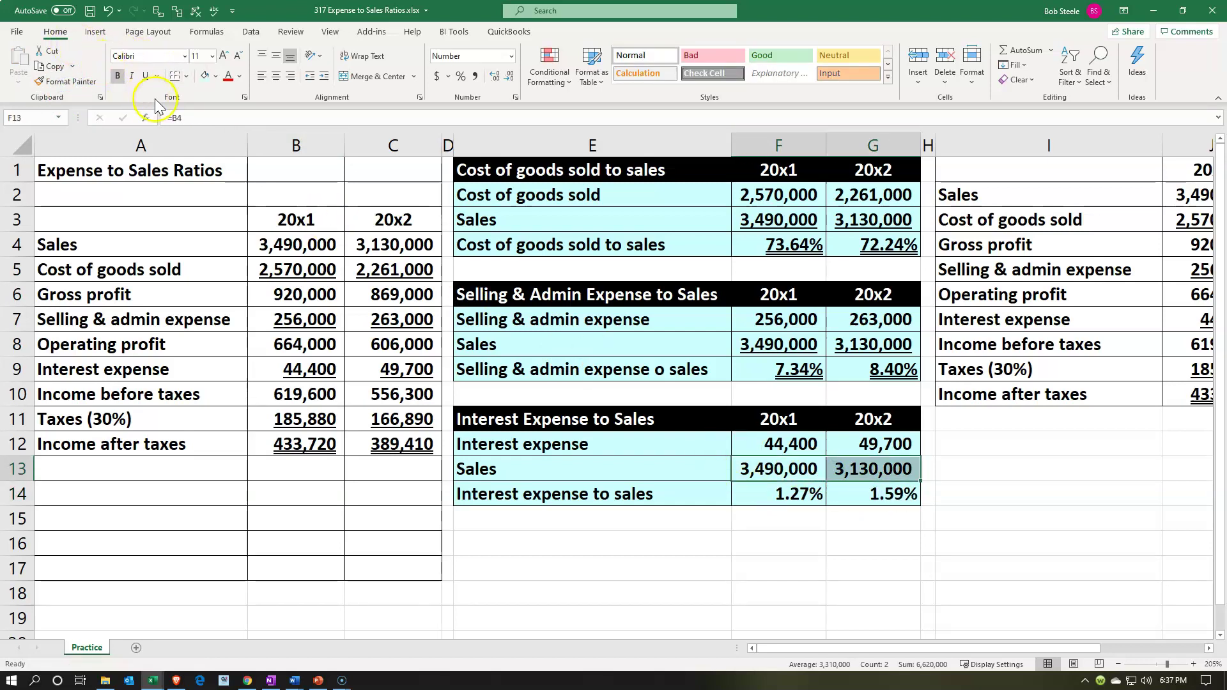
{"action": "left_click", "coordinate": [145, 77]}
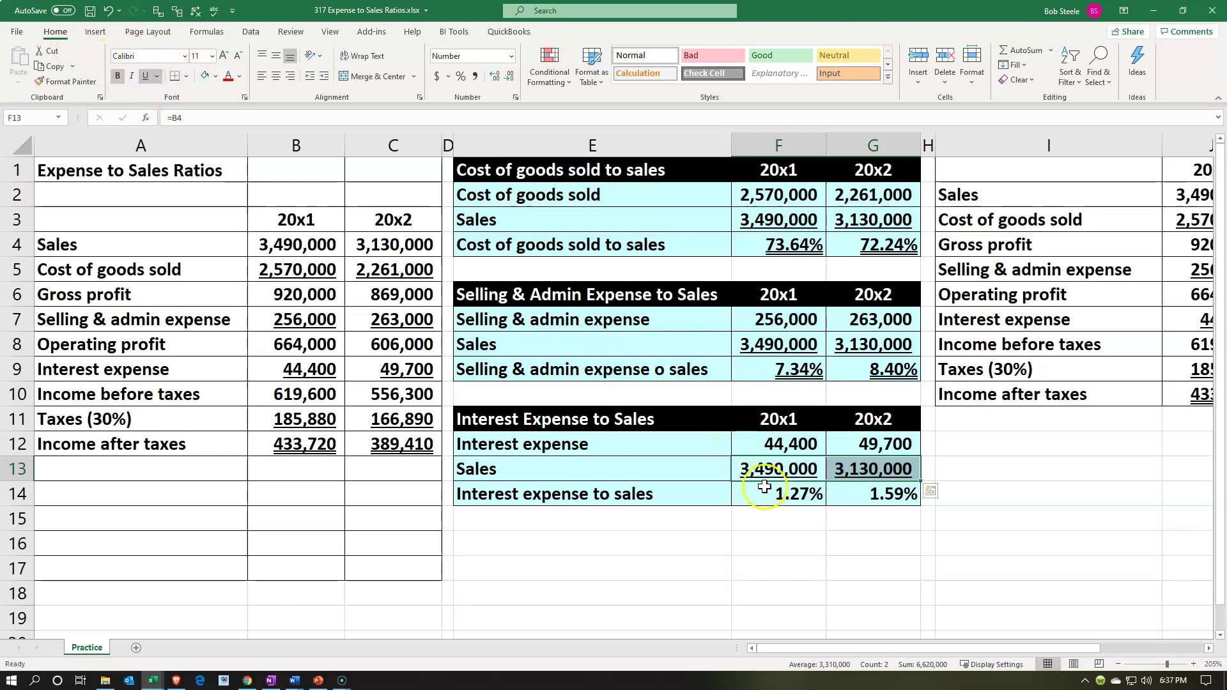
{"action": "left_click_drag", "start_coordinate": [764, 492], "coordinate": [835, 487]}
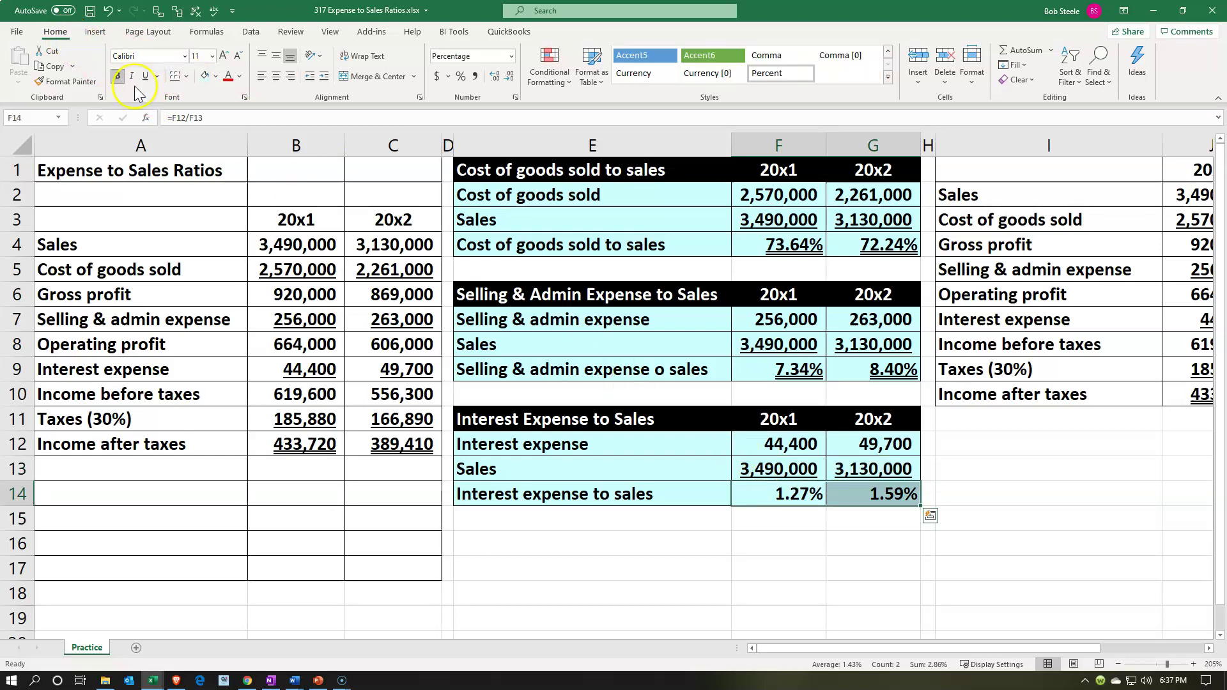
{"action": "left_click", "coordinate": [156, 76]}
{"action": "left_click", "coordinate": [165, 111]}
{"action": "left_click", "coordinate": [877, 543]}
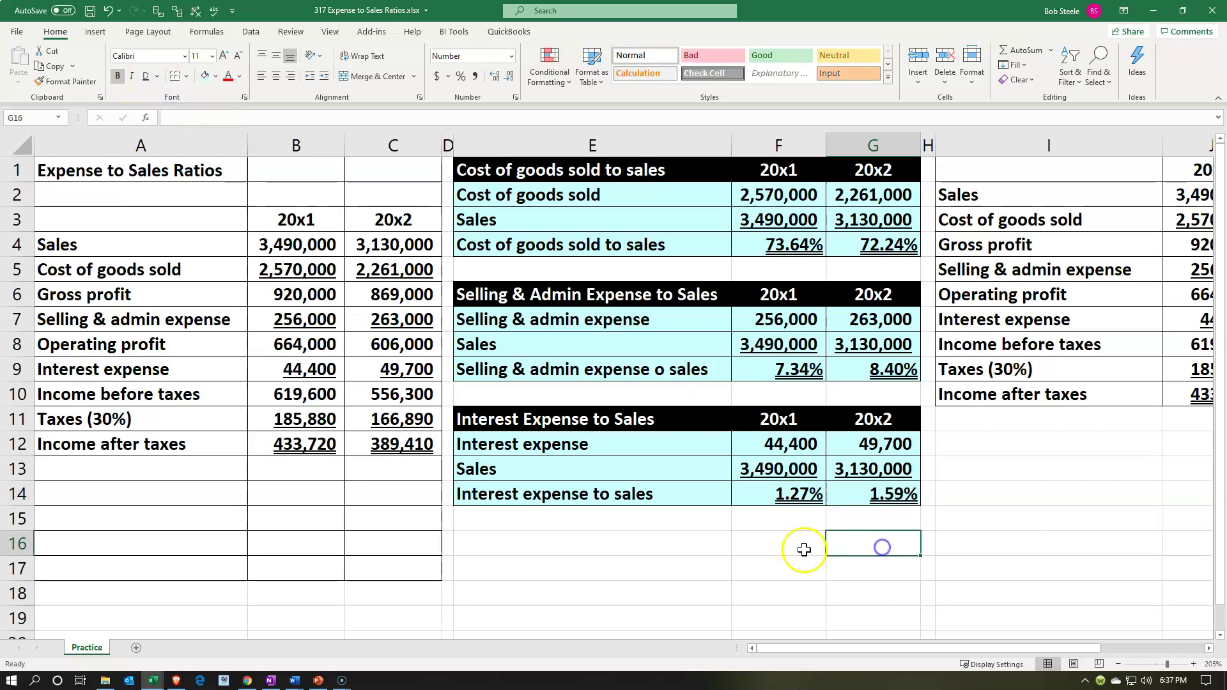
{"action": "left_click", "coordinate": [763, 491]}
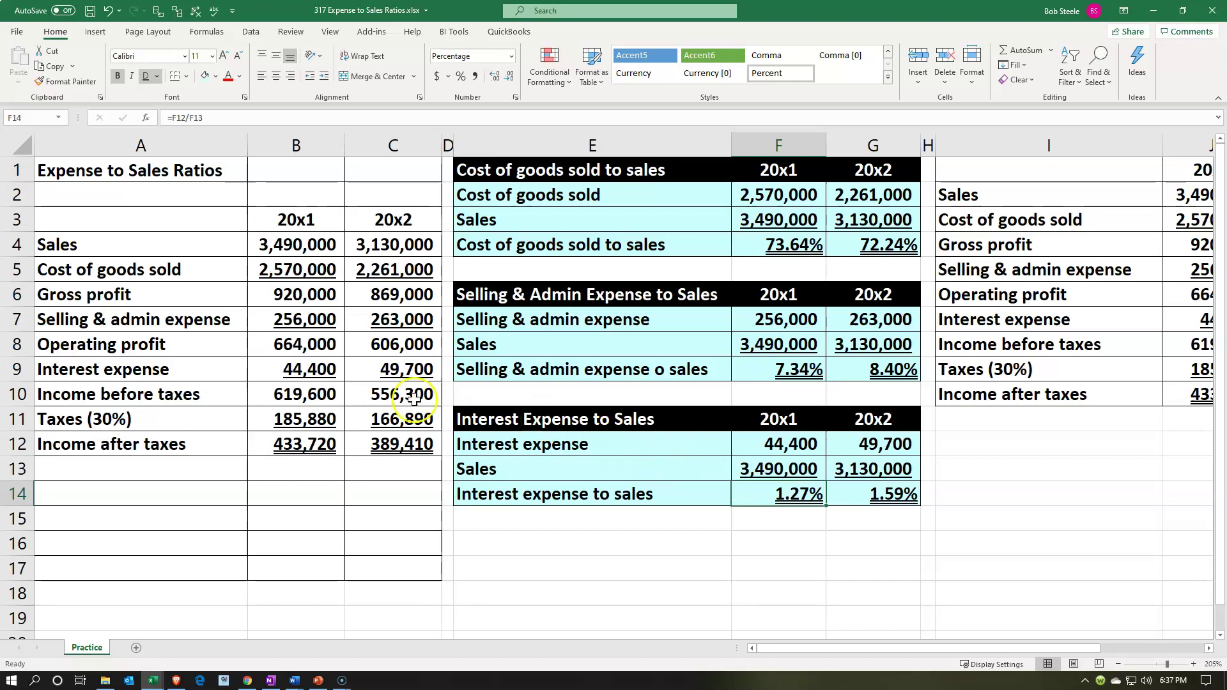
{"action": "left_click", "coordinate": [310, 364]}
{"action": "key", "text": "Right"}
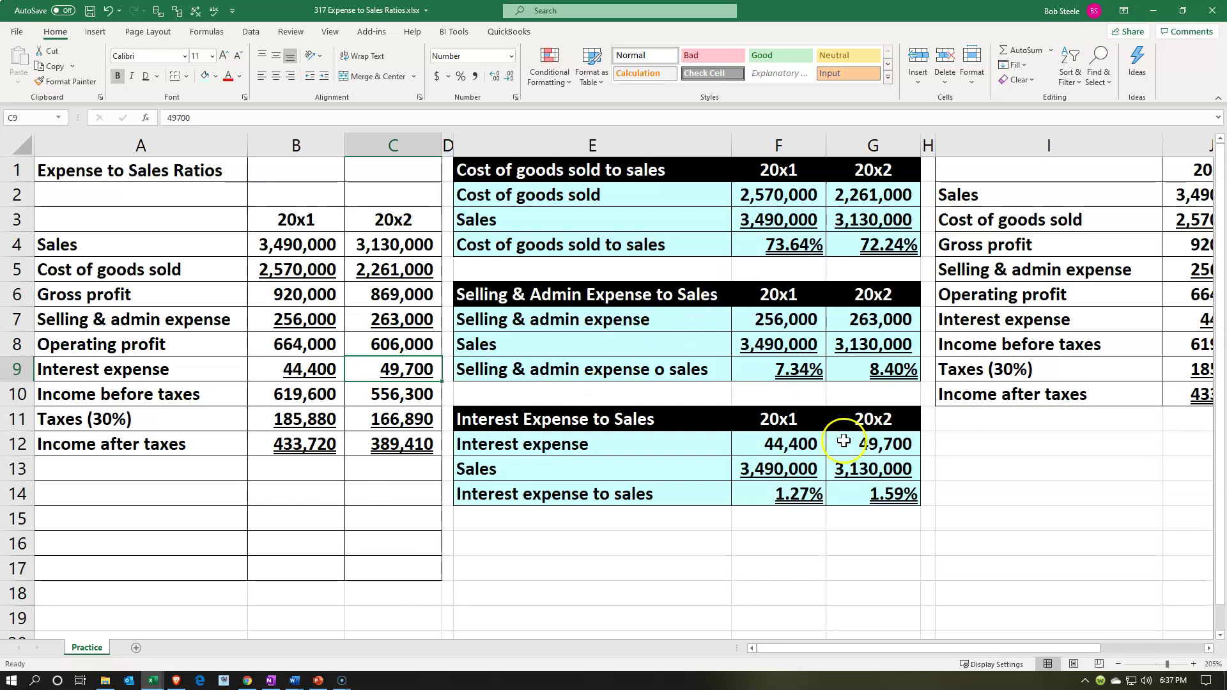
{"action": "left_click", "coordinate": [793, 470]}
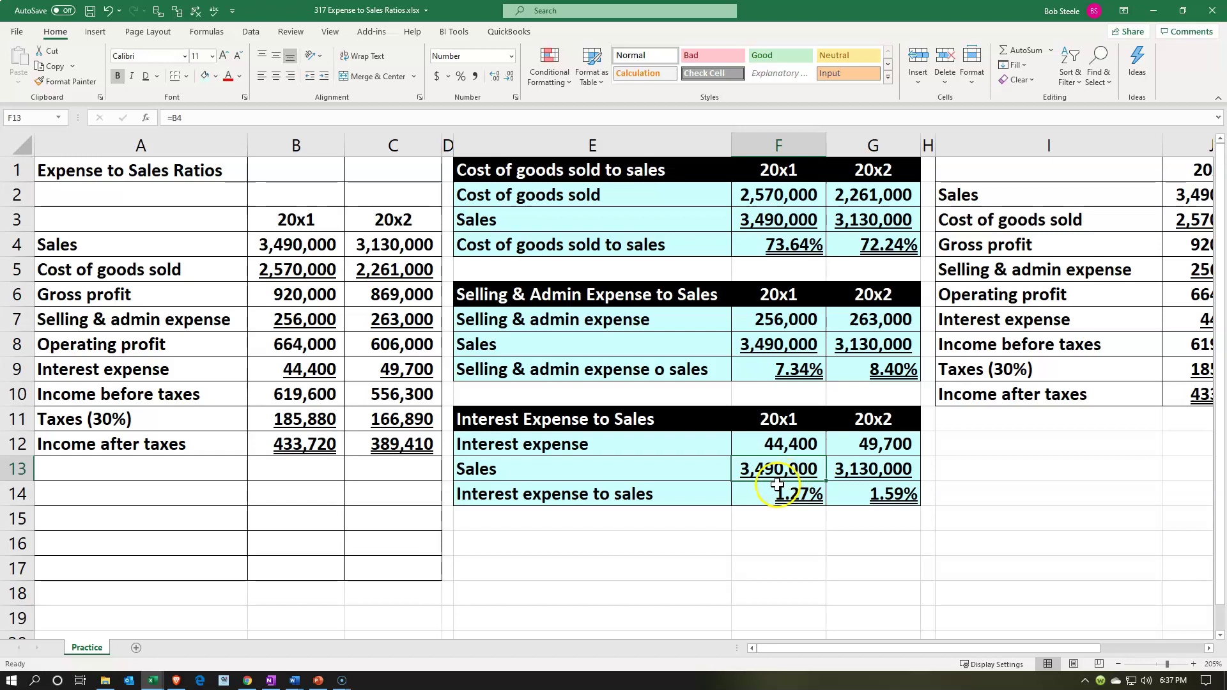
{"action": "left_click", "coordinate": [795, 493]}
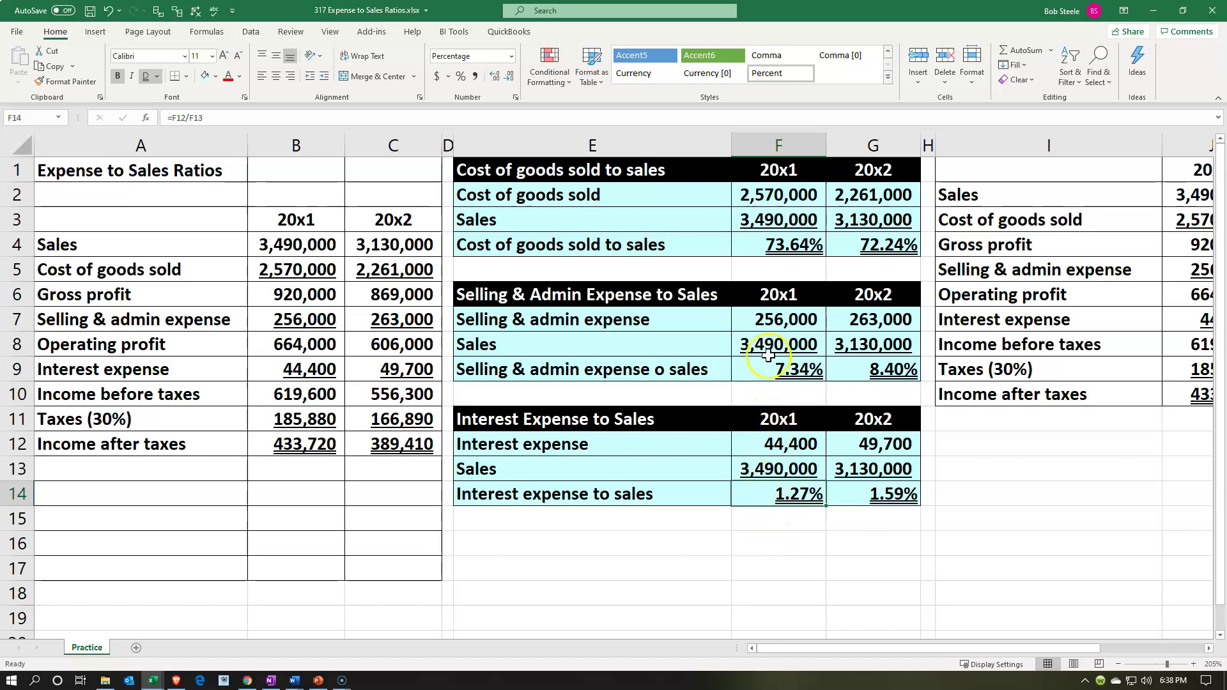
{"action": "left_click", "coordinate": [759, 204]}
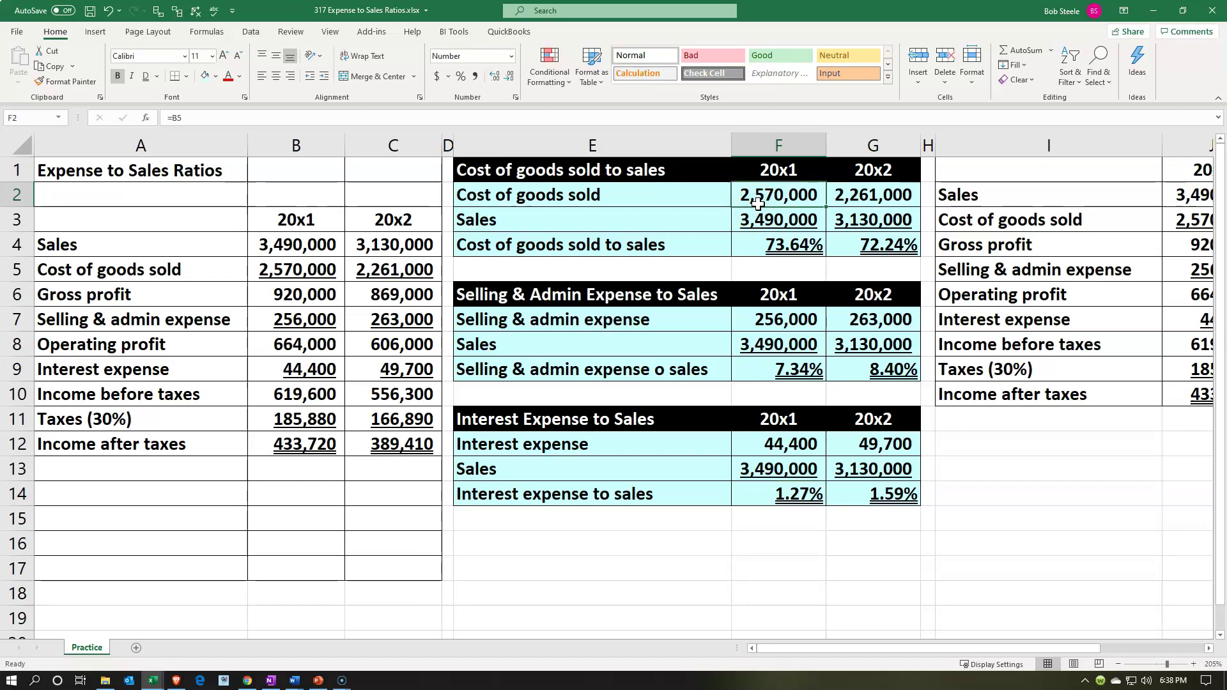
- Review the selling and admin expense and cost of goods sold ratio cells against the income statement's cost of goods sold figures
{"action": "left_click", "coordinate": [776, 316]}
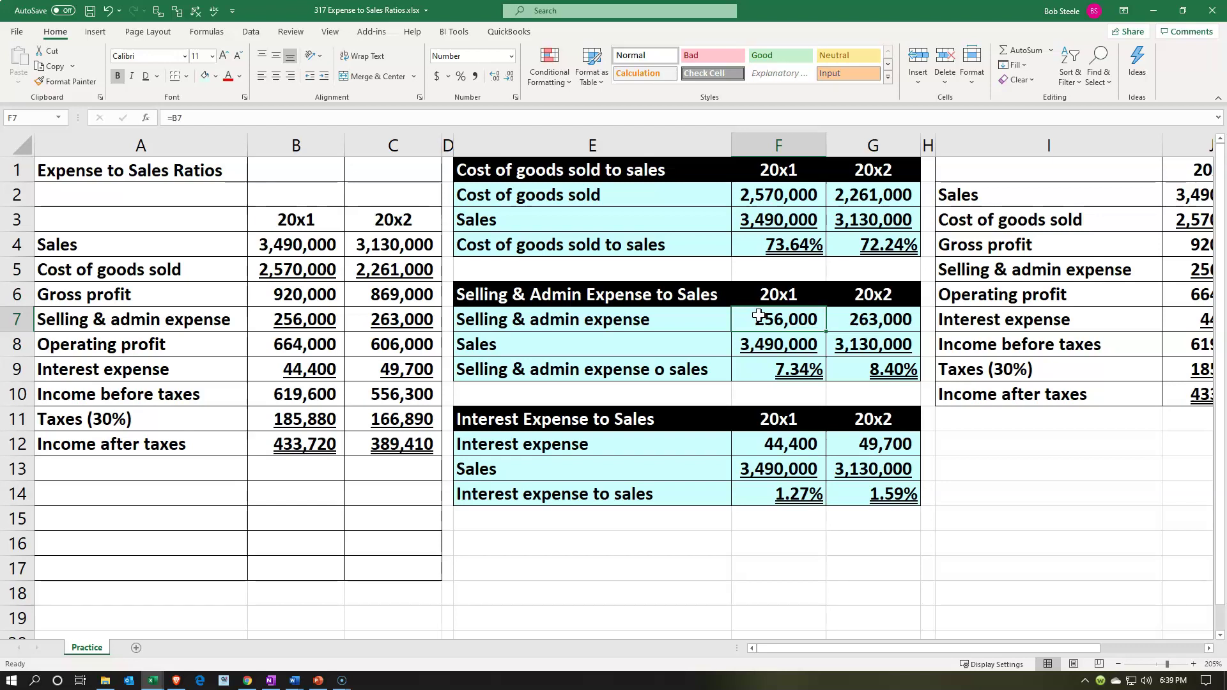
{"action": "left_click", "coordinate": [856, 264]}
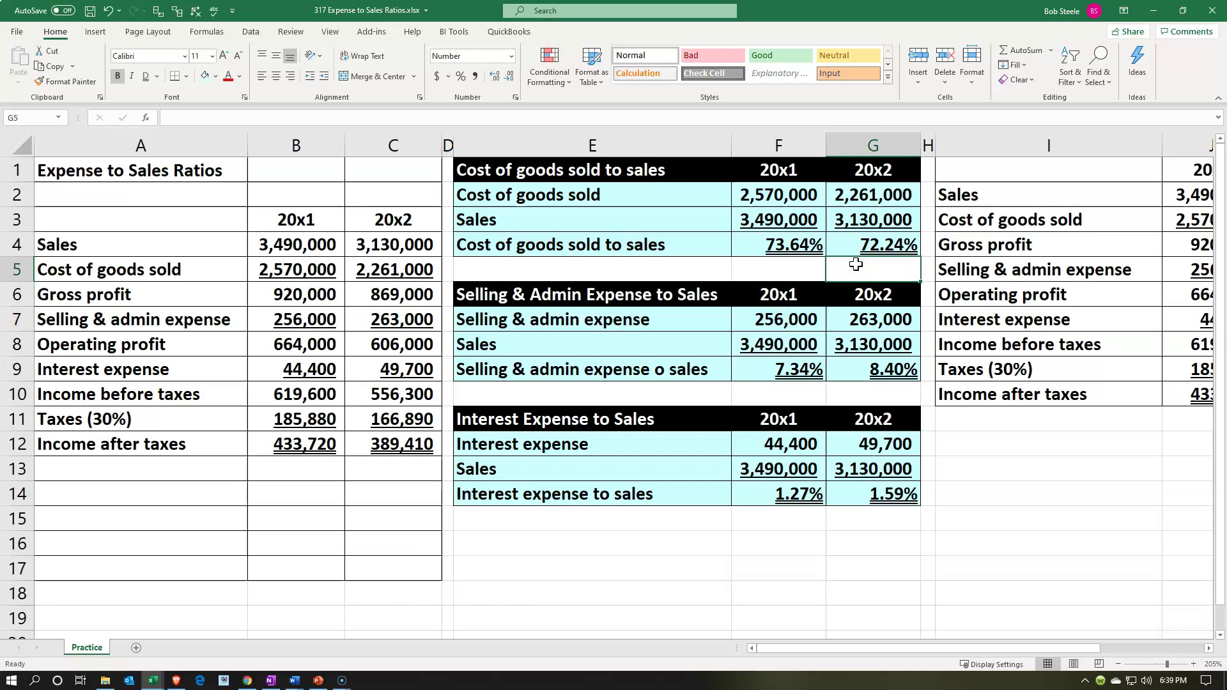
{"action": "left_click", "coordinate": [780, 247]}
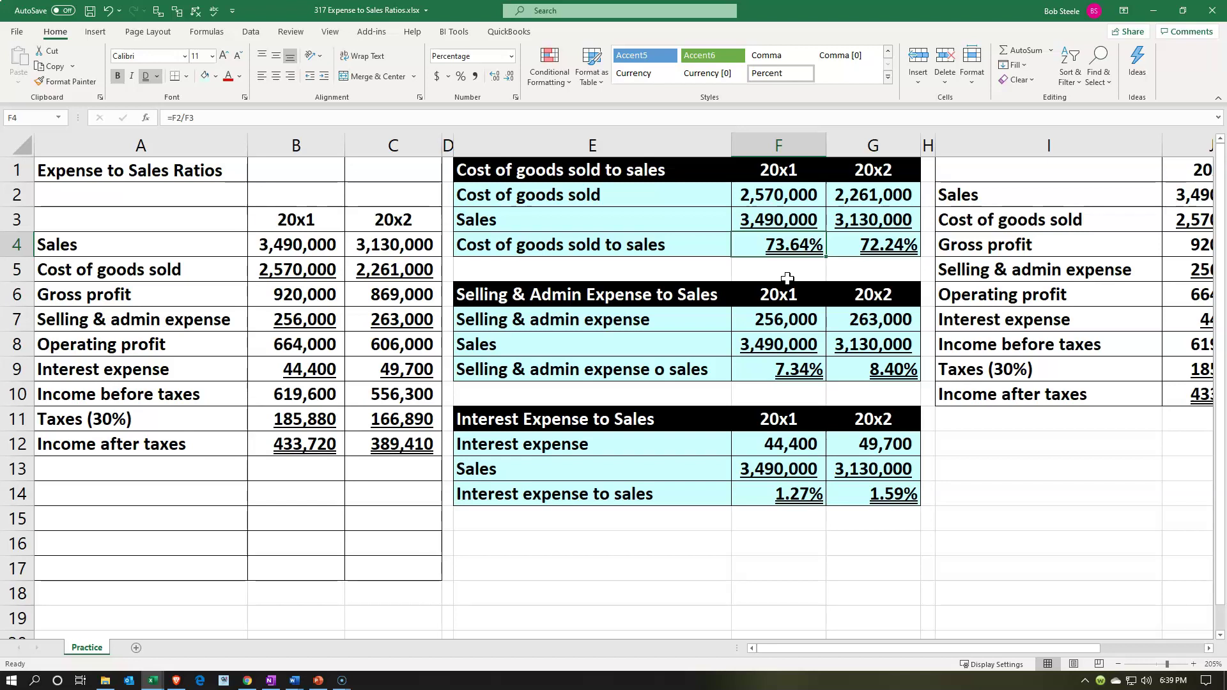
{"action": "key", "text": "Left"}
{"action": "key", "text": "Left"}
{"action": "key", "text": "Left"}
{"action": "key", "text": "Left"}
{"action": "key", "text": "Down"}
{"action": "key", "text": "Right"}
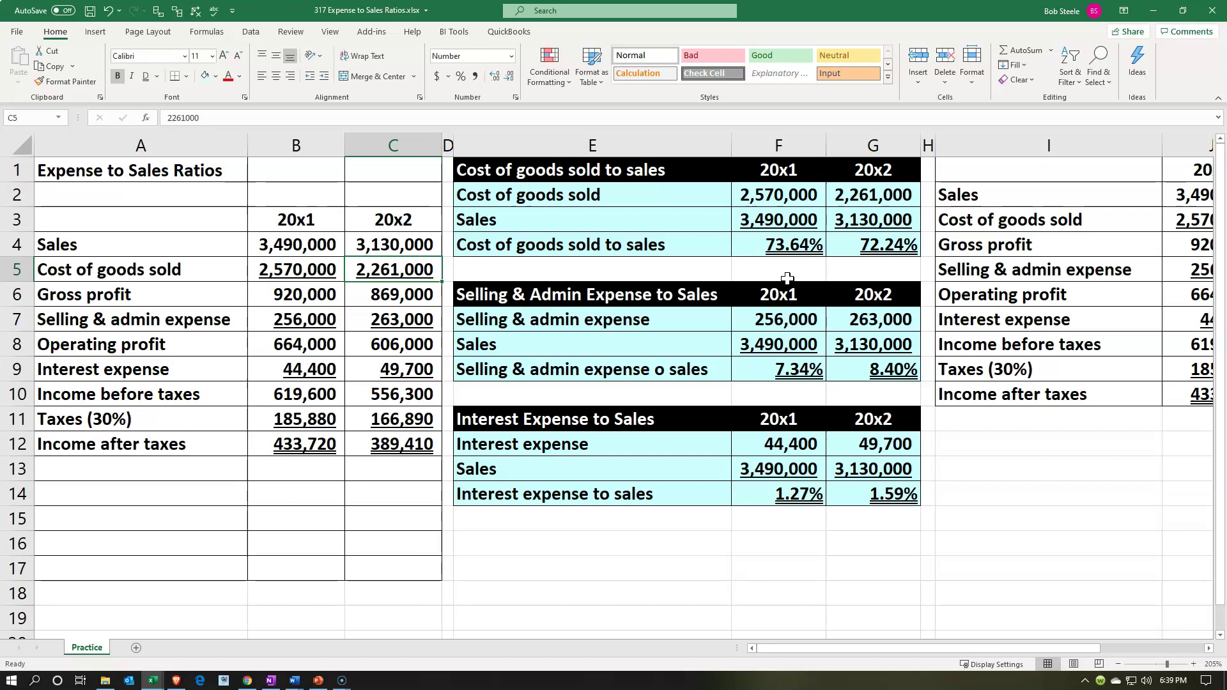
- Calculate 20x1 sales as a share of sales in K2 with the formula =J2/J2 and format it as a percentage
{"action": "key", "text": "Right"}
{"action": "key", "text": "Right"}
{"action": "key", "text": "Right"}
{"action": "key", "text": "Right"}
{"action": "key", "text": "Right"}
{"action": "key", "text": "Right"}
{"action": "key", "text": "Right"}
{"action": "key", "text": "Right"}
{"action": "key", "text": "Right"}
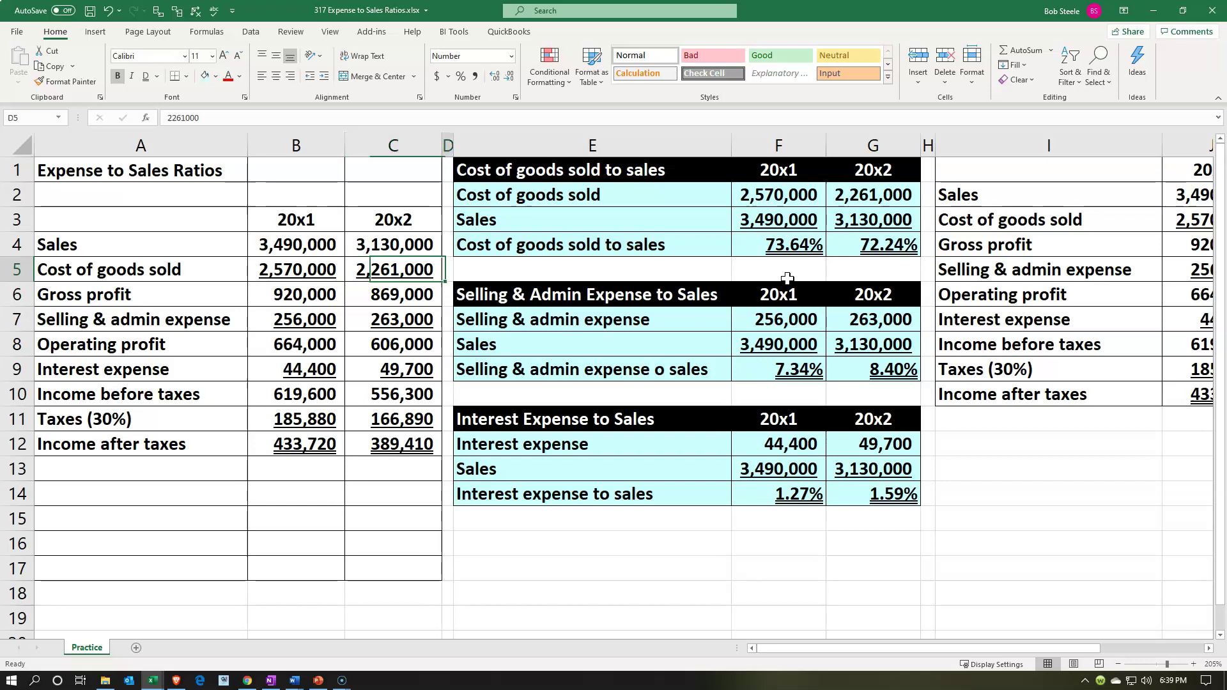
{"action": "key", "text": "Right"}
{"action": "key", "text": "Right"}
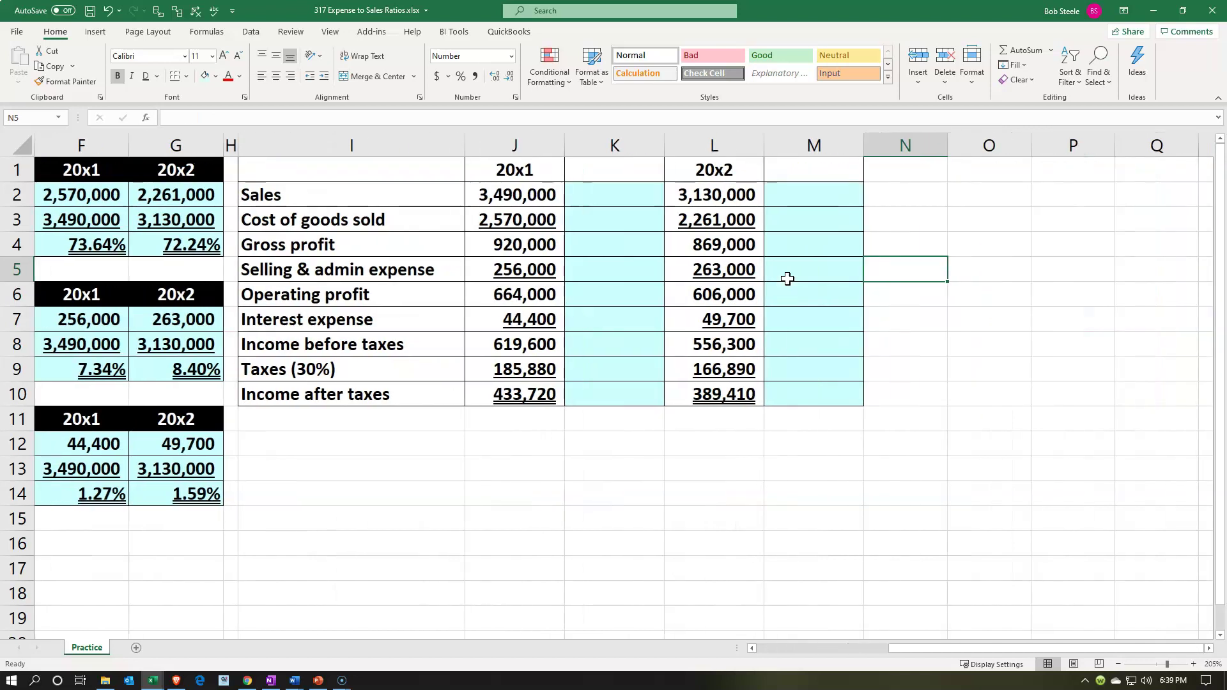
{"action": "key", "text": "Up"}
{"action": "key", "text": "Up"}
{"action": "key", "text": "Up"}
{"action": "key", "text": "Left"}
{"action": "key", "text": "Left"}
{"action": "key", "text": "Left"}
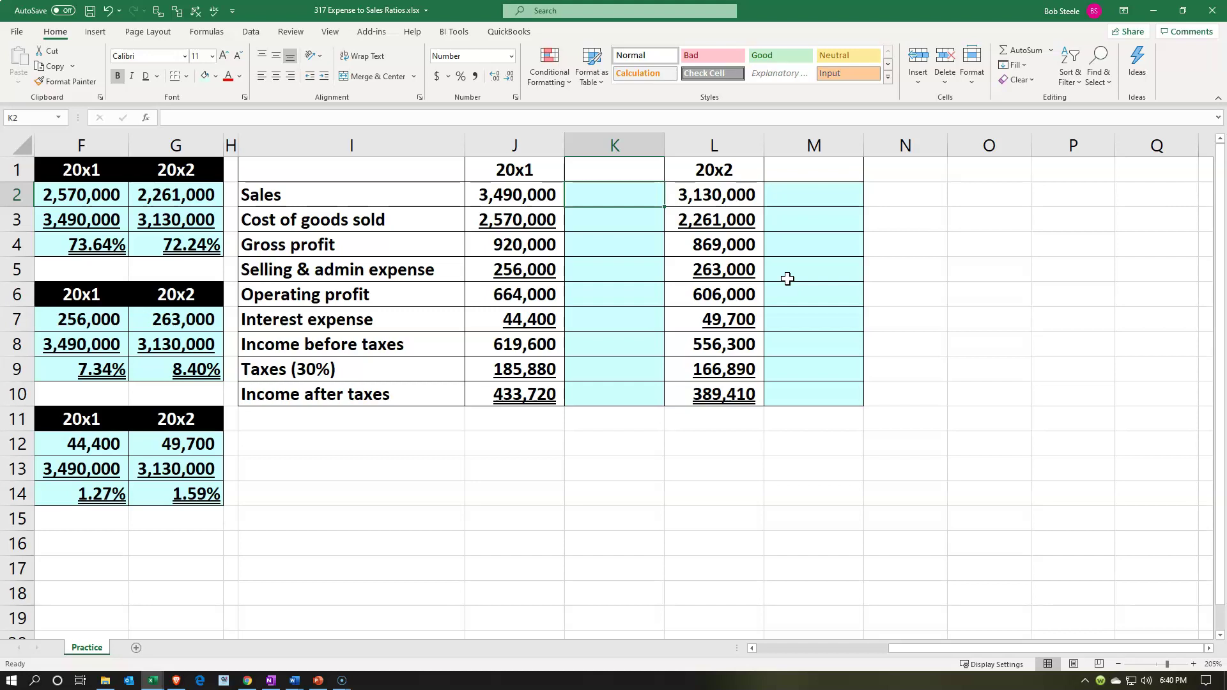
{"action": "type", "text": "="}
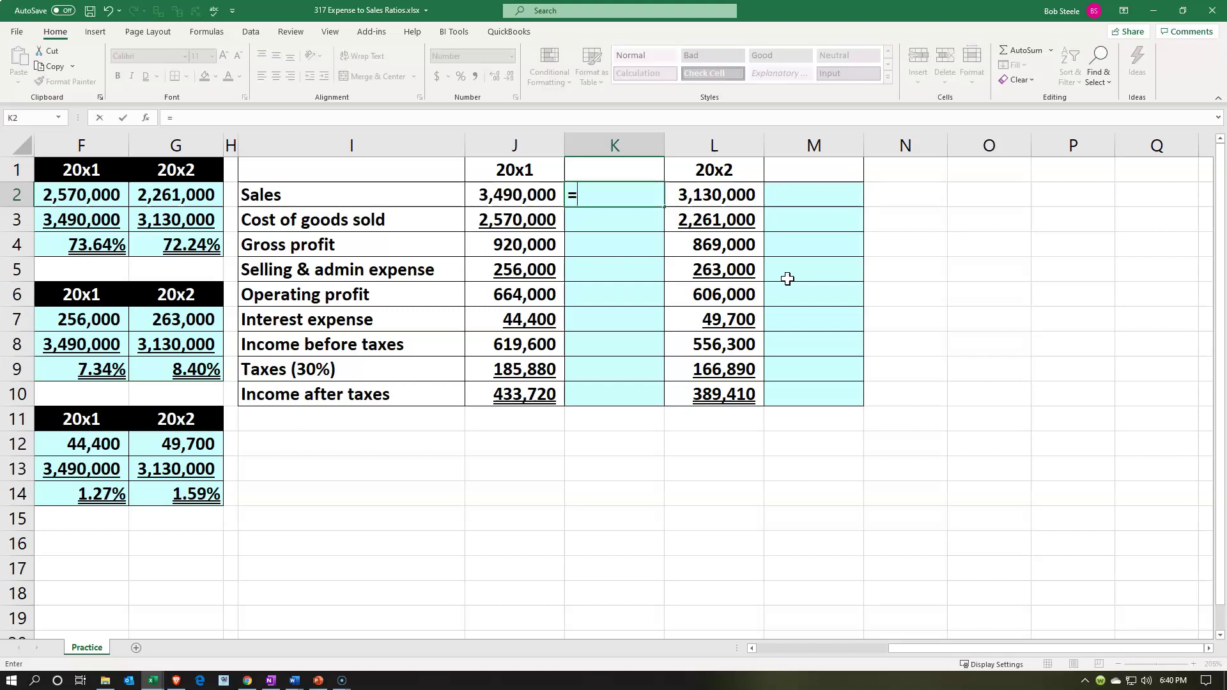
{"action": "key", "text": "Left"}
{"action": "type", "text": "/"}
{"action": "key", "text": "Left"}
{"action": "key", "text": "Return"}
{"action": "key", "text": "Up"}
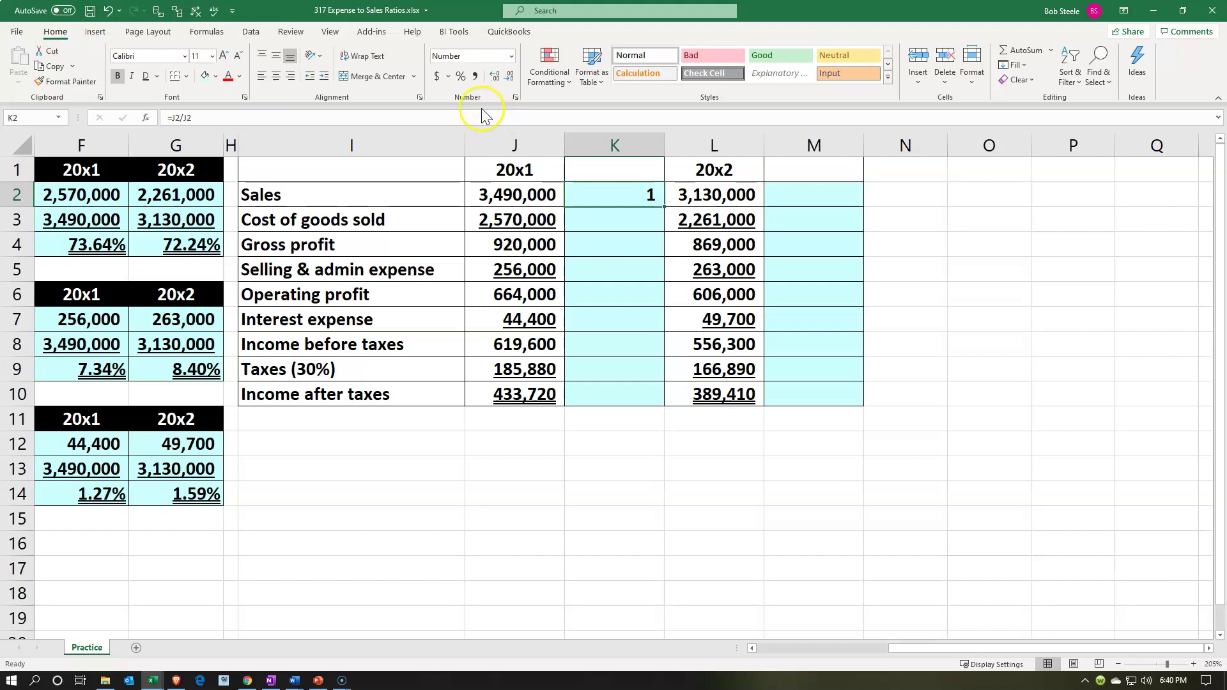
{"action": "left_click", "coordinate": [460, 76]}
- Calculate 20x1 cost of goods sold as a share of sales in K3 with =J3/J2 and format it as a percentage
{"action": "left_click", "coordinate": [630, 217]}
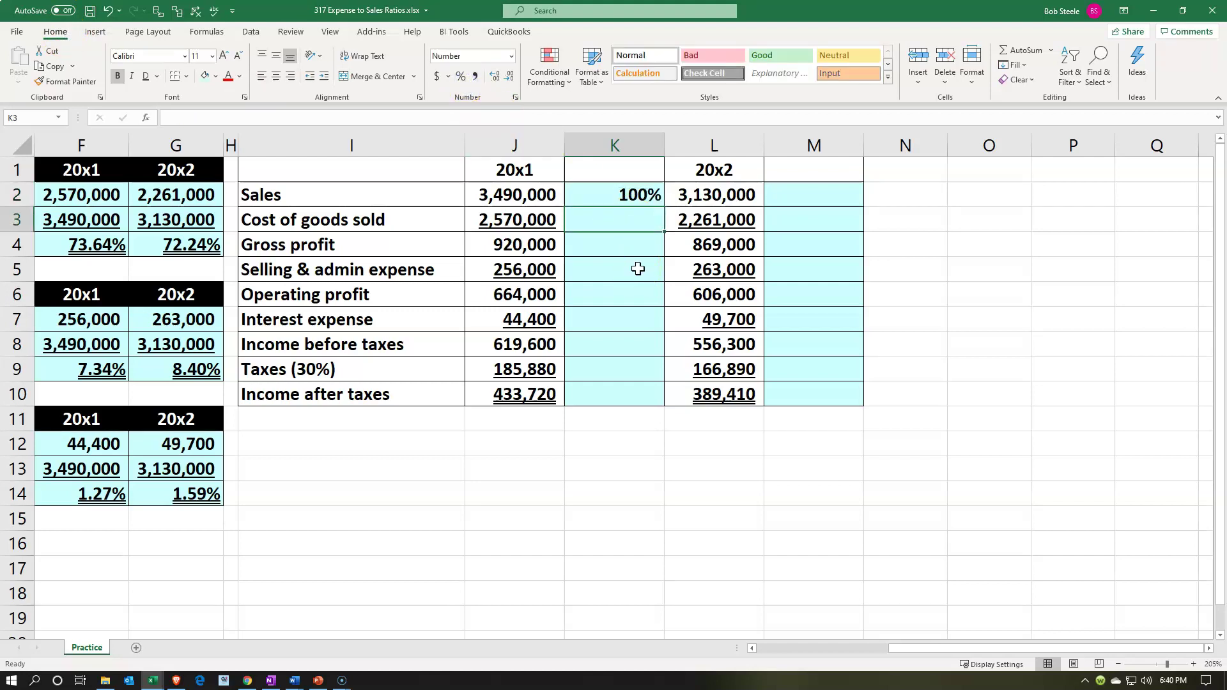
{"action": "key", "text": "F2"}
{"action": "type", "text": "="}
{"action": "key", "text": "Left"}
{"action": "type", "text": "/"}
{"action": "key", "text": "Left"}
{"action": "key", "text": "Up"}
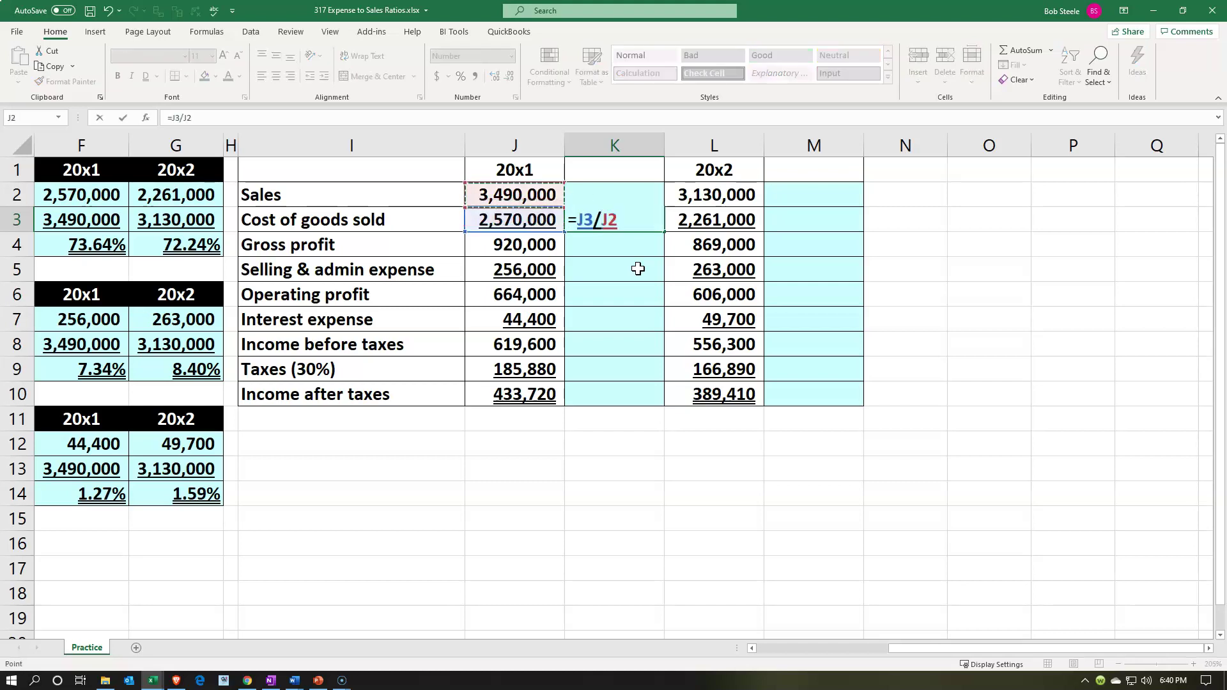
{"action": "key", "text": "Return"}
{"action": "left_click", "coordinate": [629, 220]}
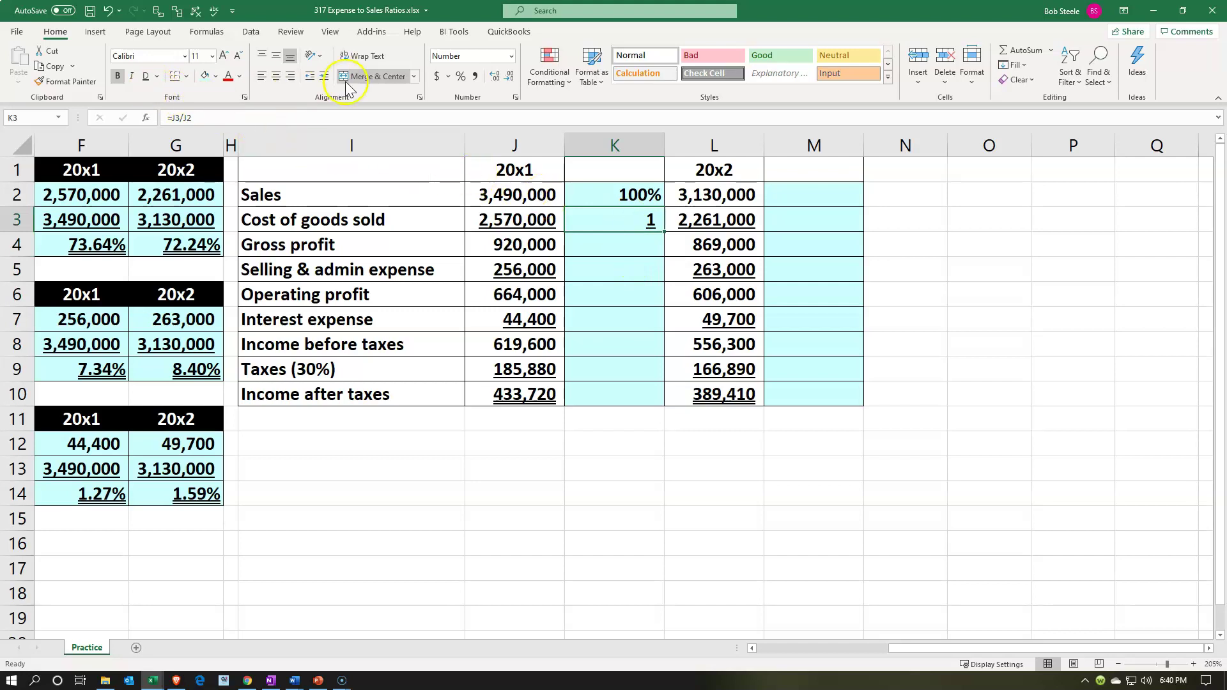
{"action": "left_click", "coordinate": [460, 76]}
- Show two decimal places on the sales and cost of goods sold percentages in K2:K3
{"action": "left_click", "coordinate": [642, 244]}
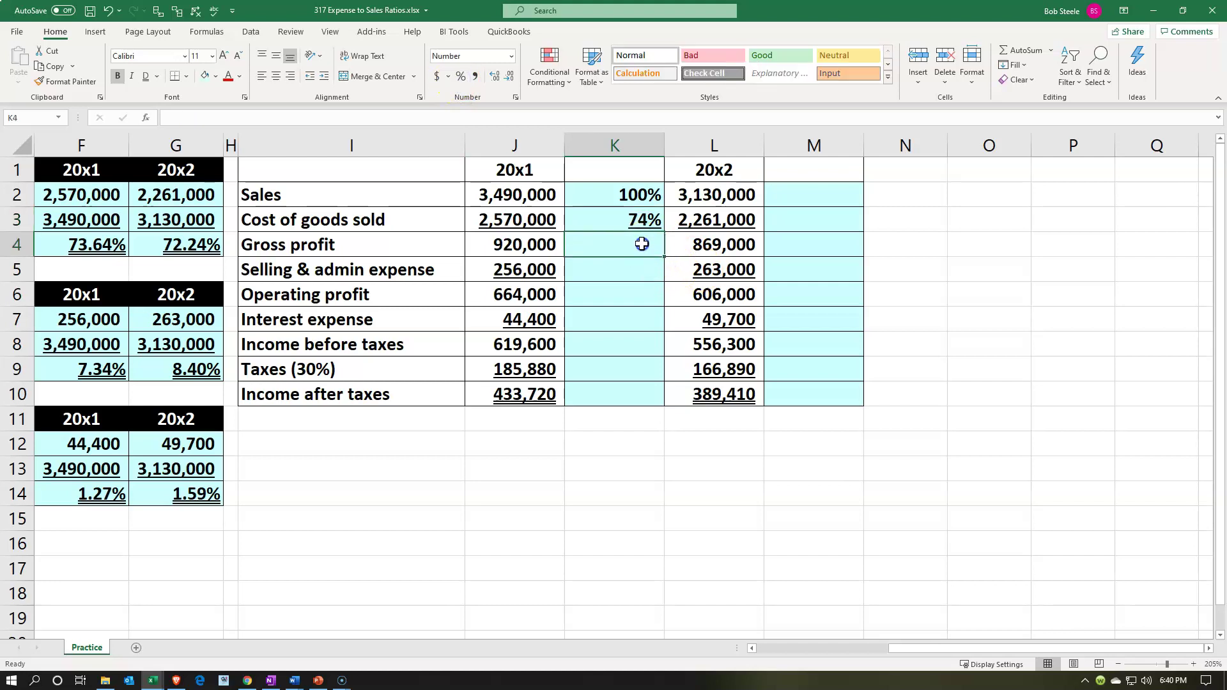
{"action": "left_click", "coordinate": [625, 199]}
{"action": "mouse_move", "coordinate": [624, 200]}
{"action": "left_mouse_down"}
{"action": "mouse_move", "coordinate": [644, 221]}
{"action": "mouse_move", "coordinate": [636, 197]}
{"action": "mouse_move", "coordinate": [630, 218]}
{"action": "left_mouse_up"}
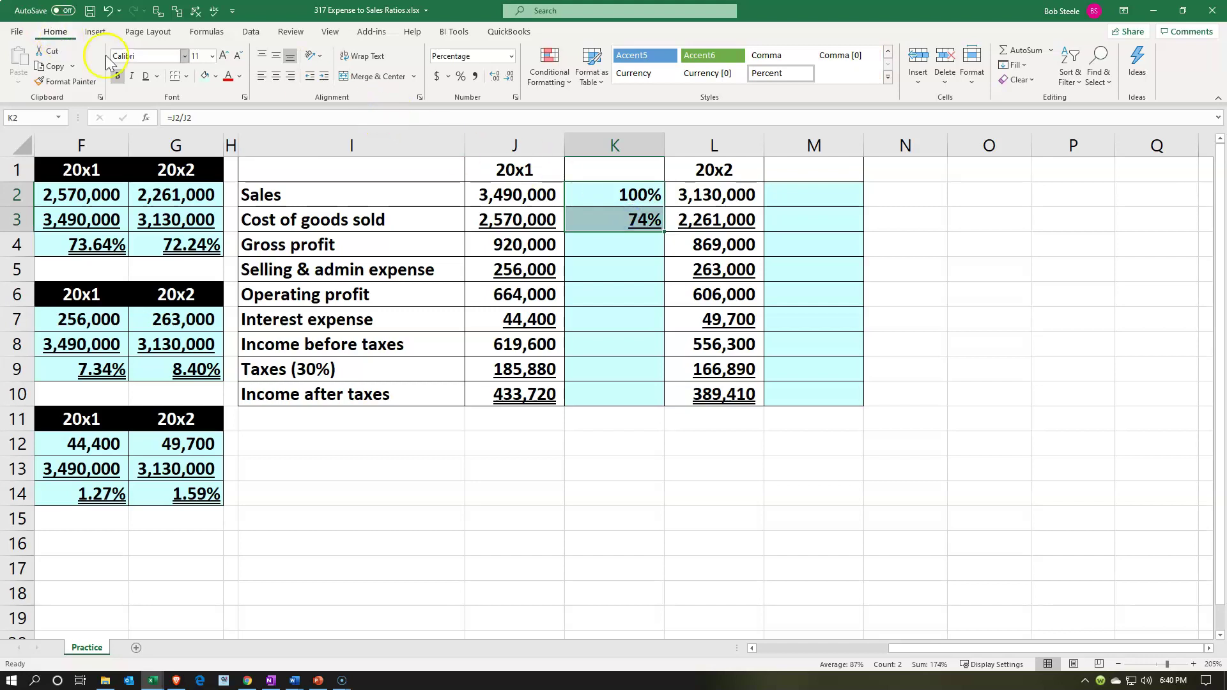
{"action": "left_click", "coordinate": [492, 81]}
{"action": "left_click", "coordinate": [491, 81]}
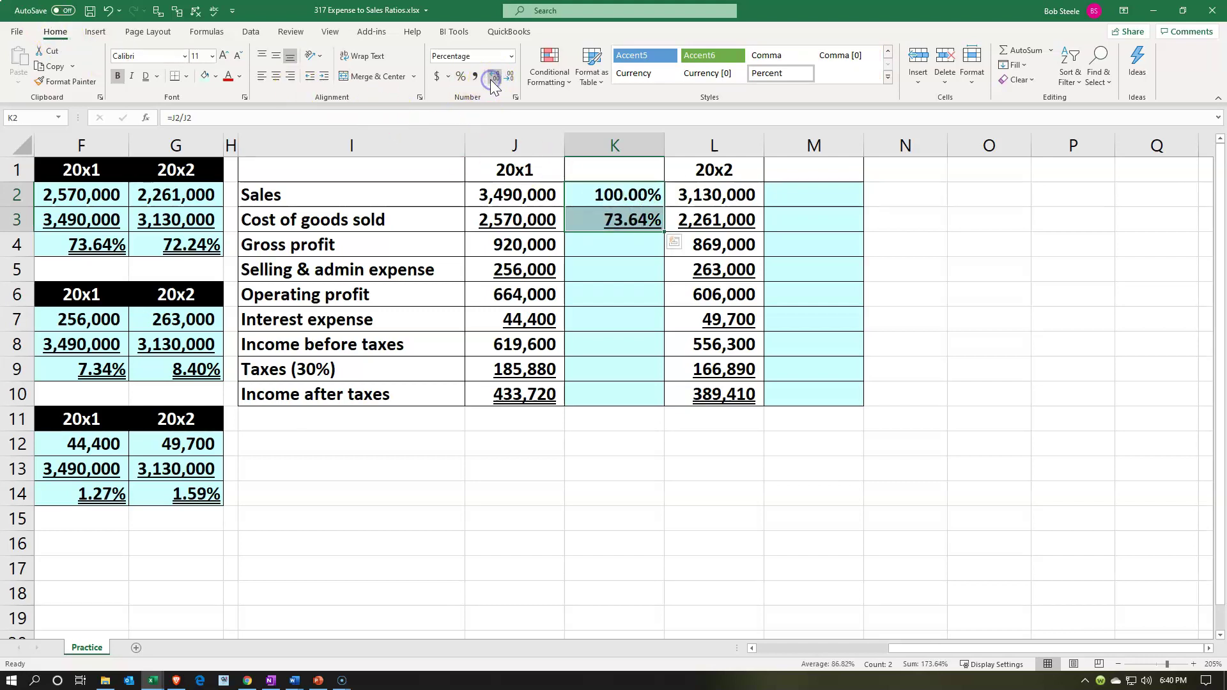
- Calculate 20x1 gross profit as a share of sales in K4 with the formula =J4/J2
{"action": "left_click", "coordinate": [579, 218]}
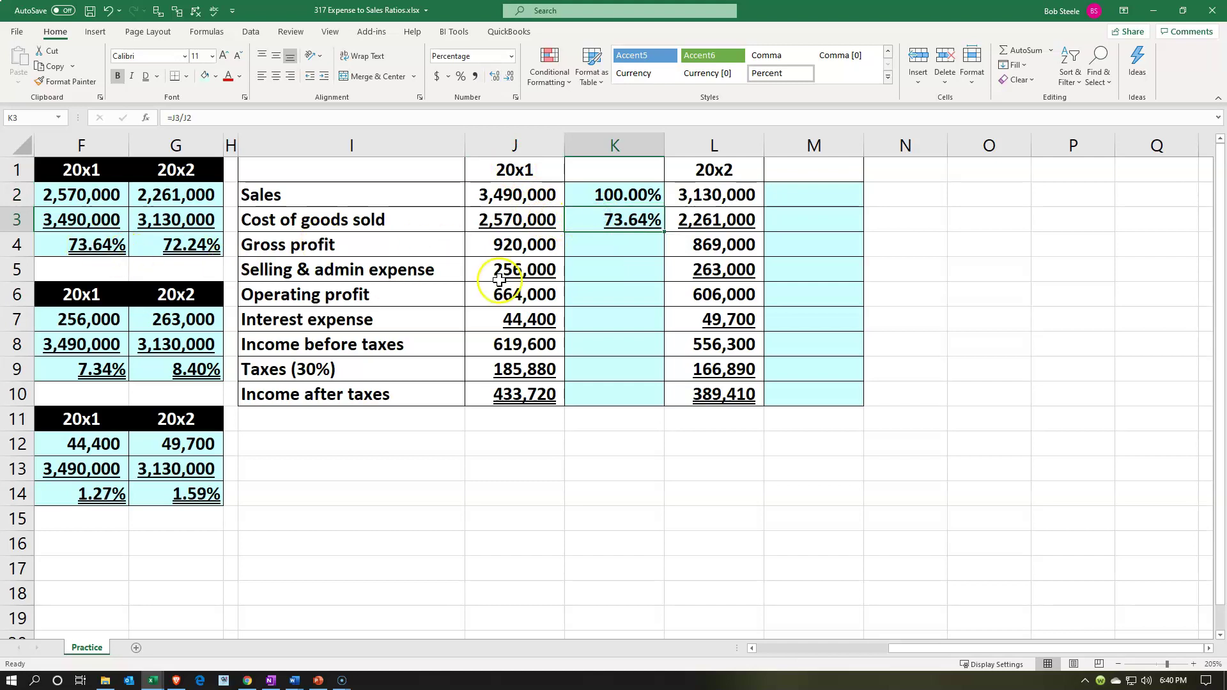
{"action": "left_click", "coordinate": [593, 246]}
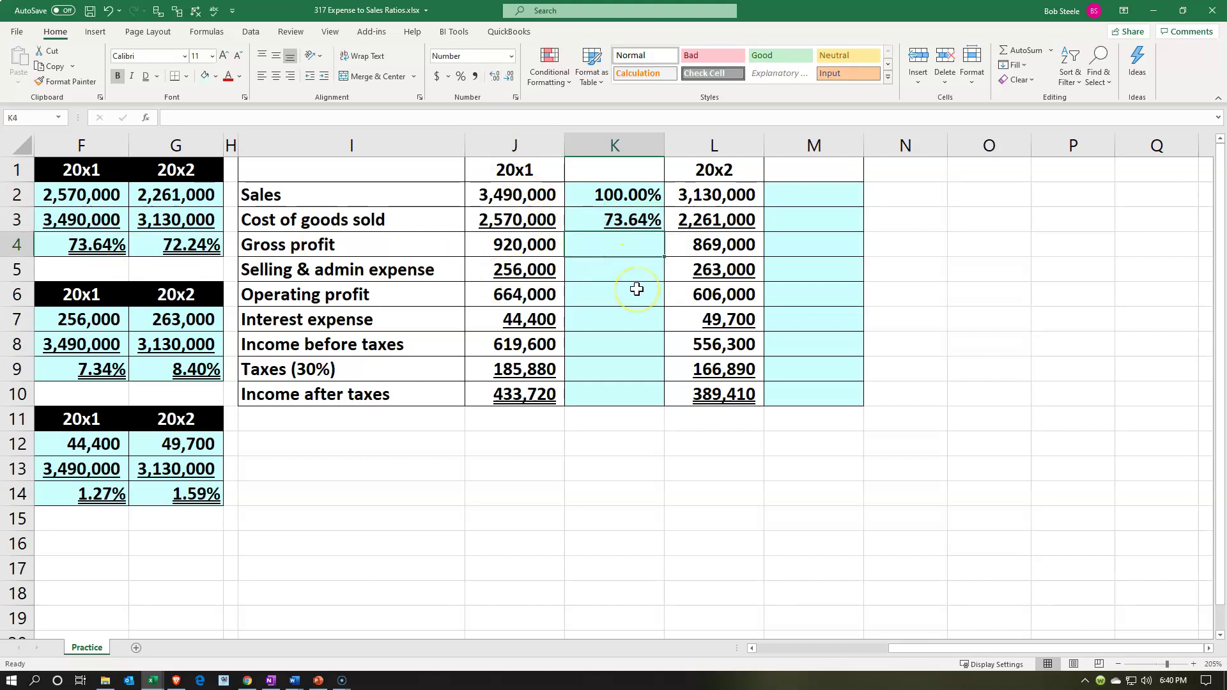
{"action": "type", "text": "="}
{"action": "key", "text": "Left"}
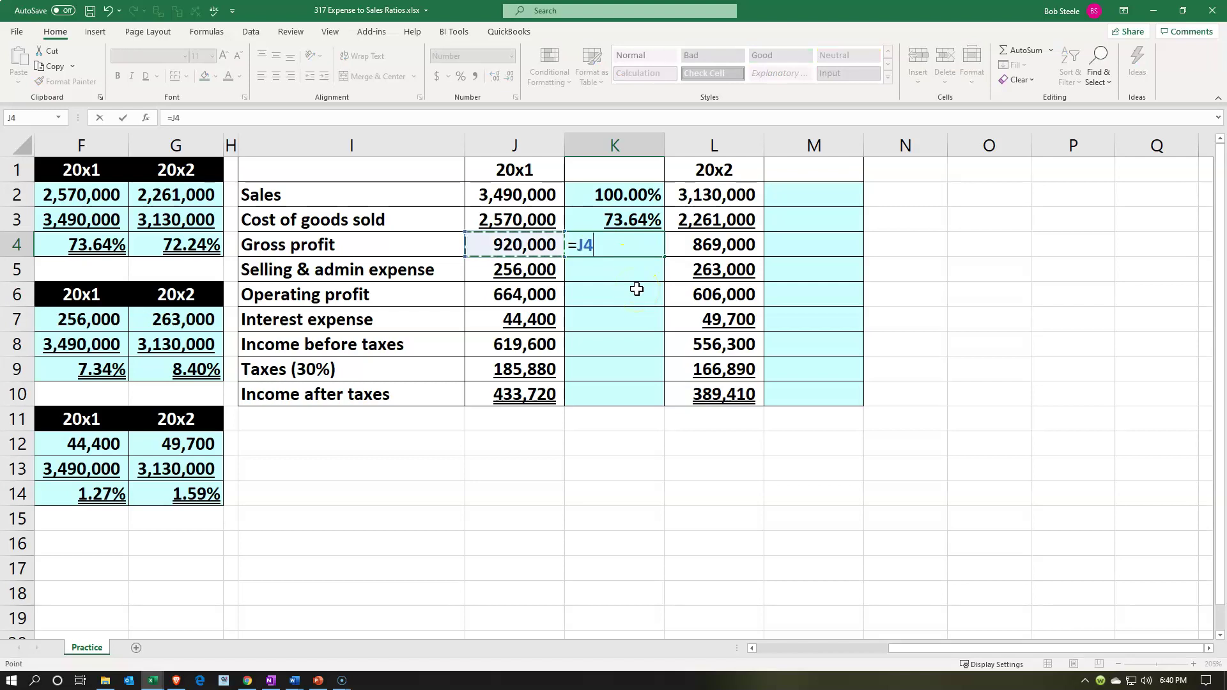
{"action": "type", "text": "/"}
{"action": "key", "text": "Up"}
{"action": "key", "text": "Up"}
{"action": "key", "text": "Return"}
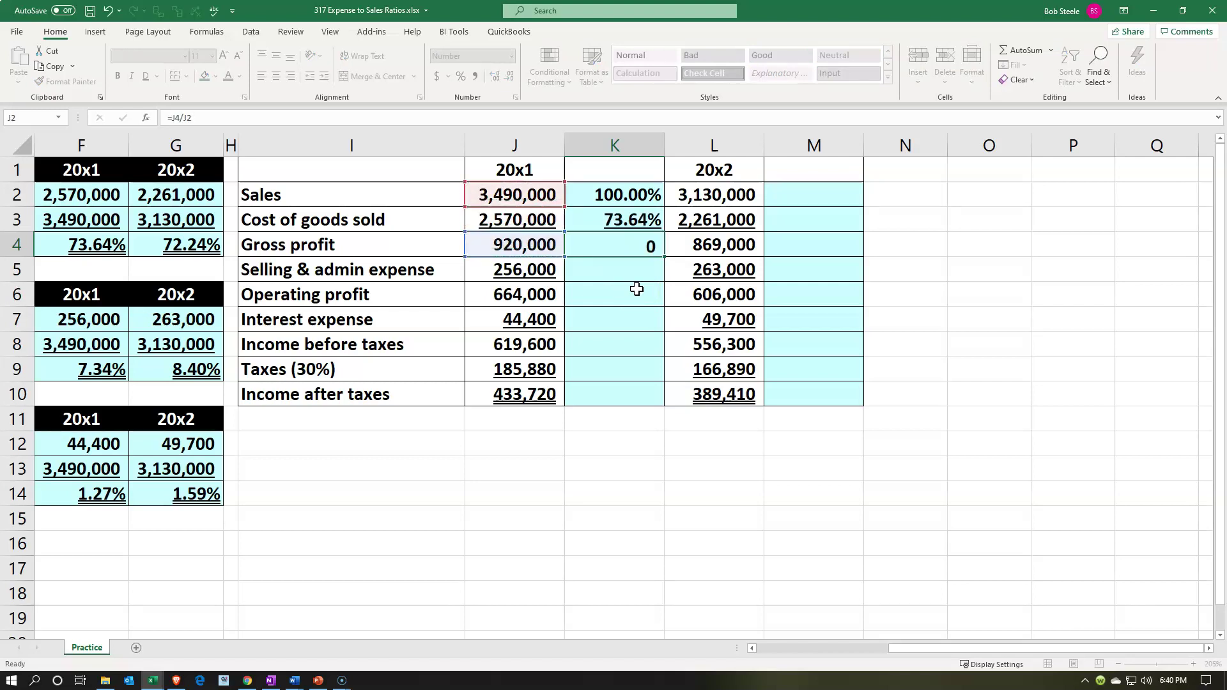
- Format the gross profit share in K4 as a percentage with two decimal places
{"action": "left_click", "coordinate": [619, 242]}
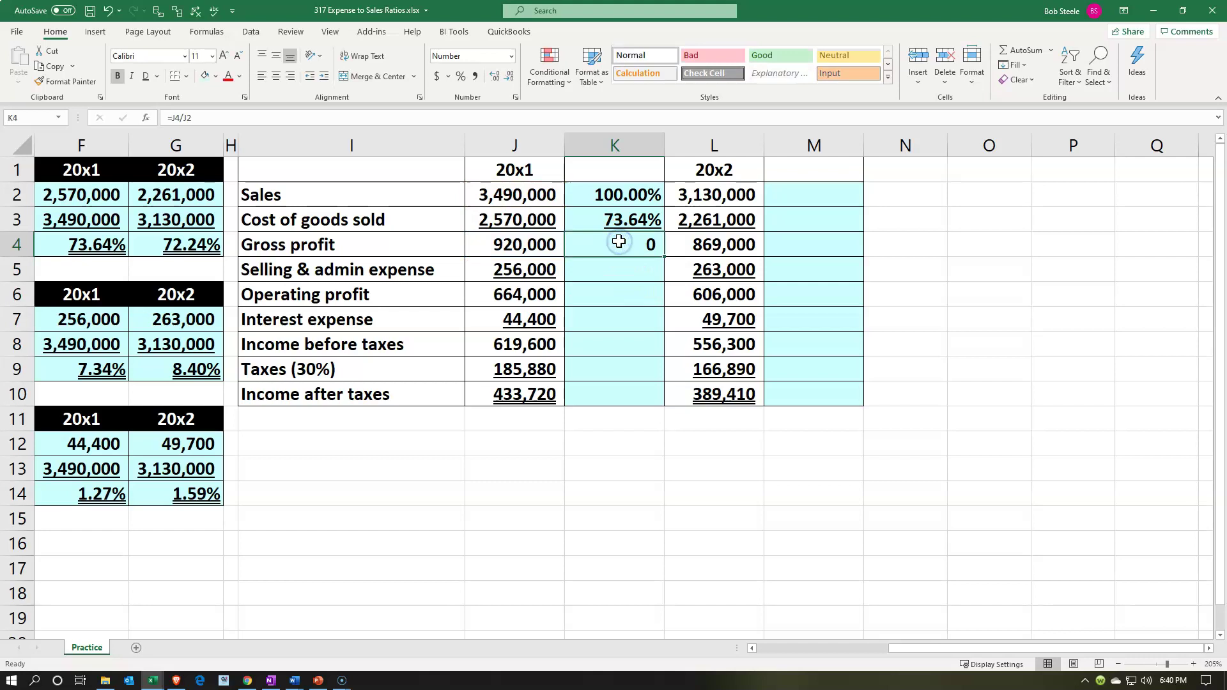
{"action": "left_click", "coordinate": [461, 76]}
{"action": "left_click", "coordinate": [495, 76]}
{"action": "left_click", "coordinate": [494, 76]}
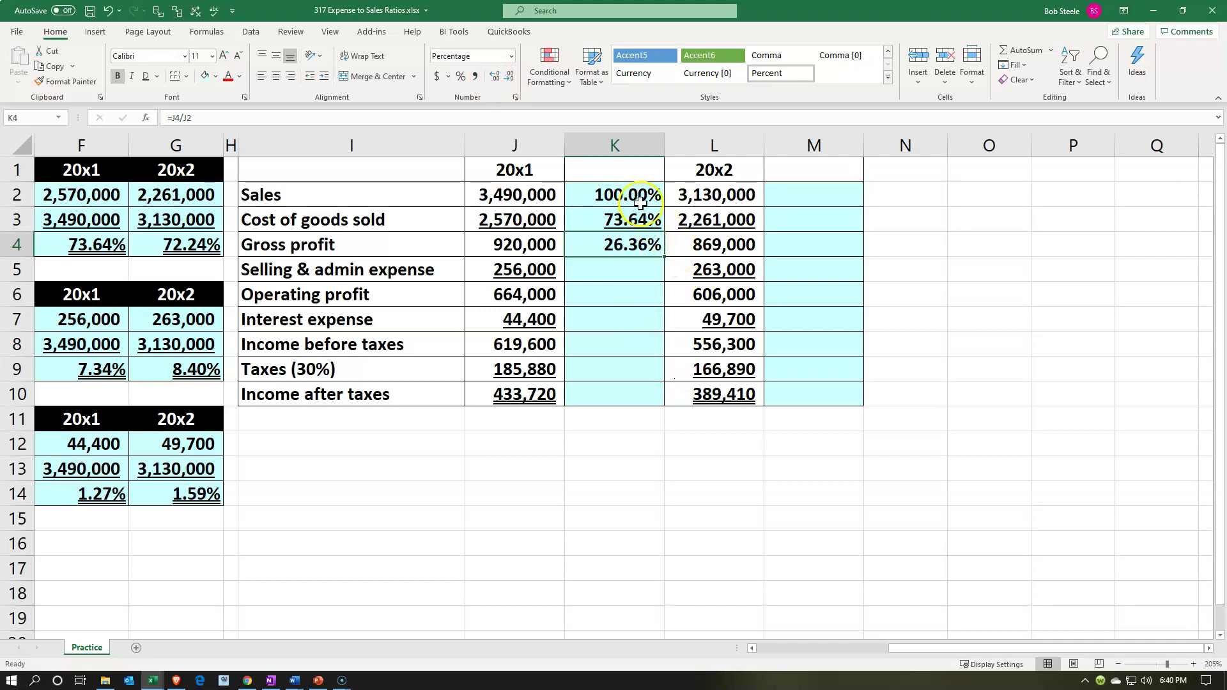
{"action": "left_click", "coordinate": [641, 244]}
- Calculate 20x1 selling and admin expense as a share of sales in K5 with the formula =J5/J2
{"action": "left_click", "coordinate": [583, 267]}
{"action": "type", "text": "="}
{"action": "key", "text": "Left"}
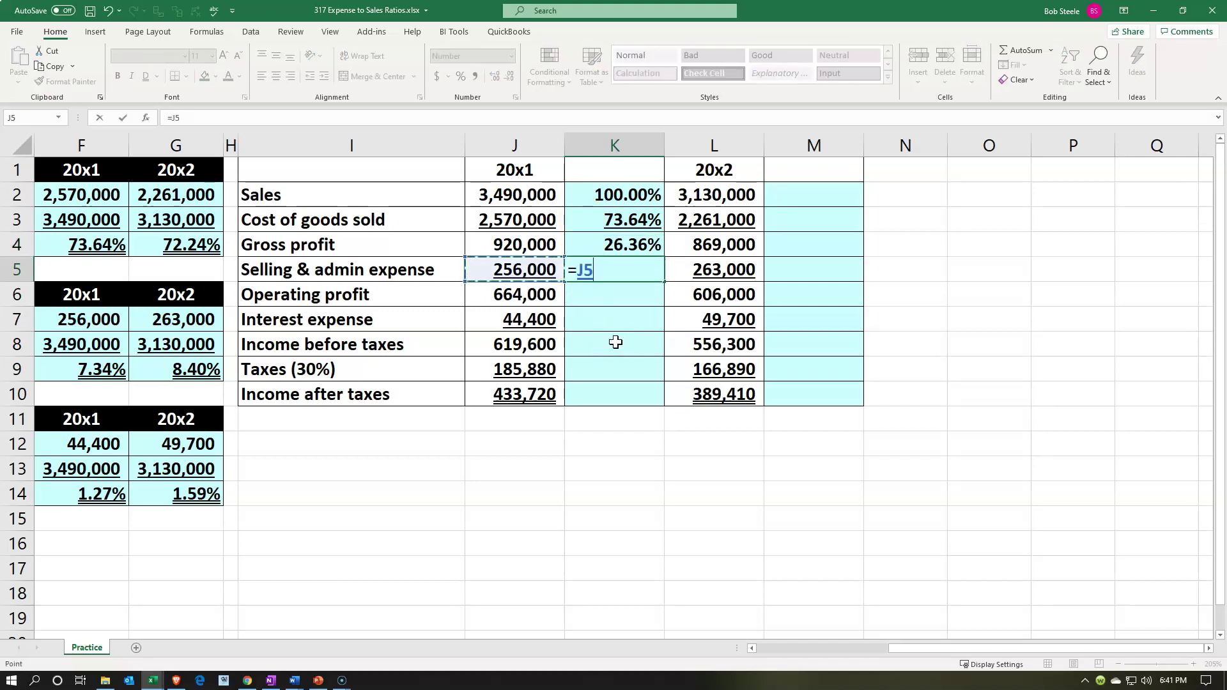
{"action": "type", "text": "/"}
{"action": "key", "text": "Left"}
{"action": "key", "text": "Up"}
{"action": "key", "text": "Up"}
{"action": "key", "text": "Up"}
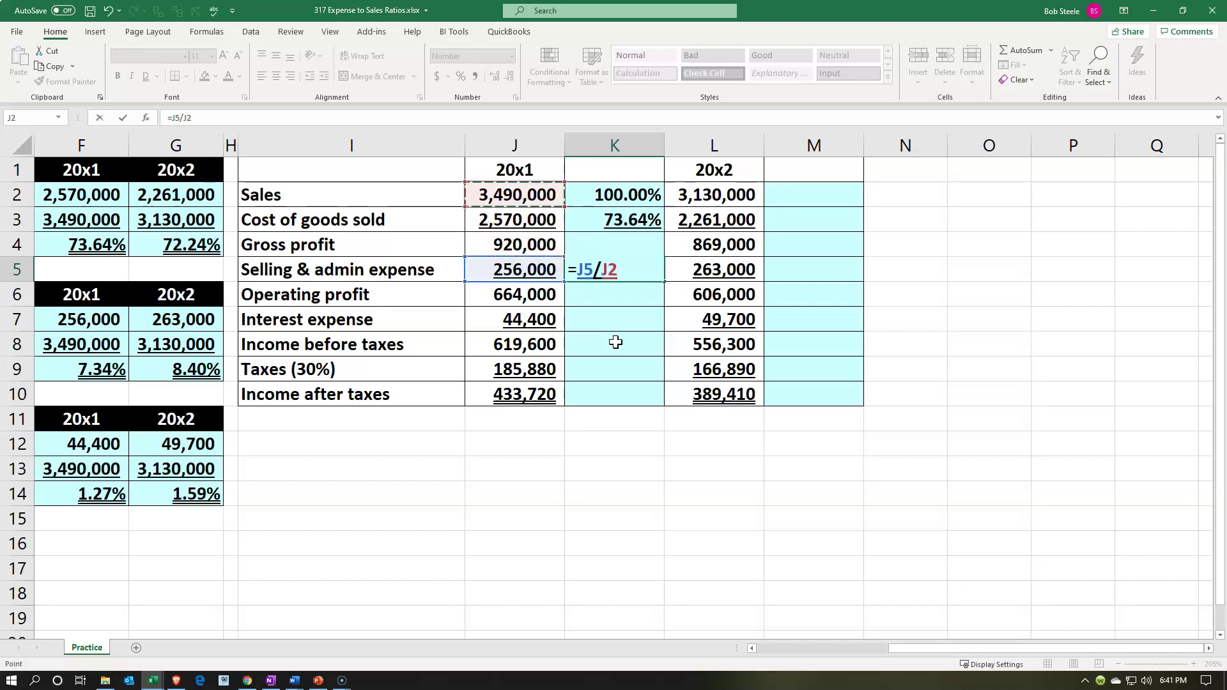
{"action": "key", "text": "ctrl+Return"}
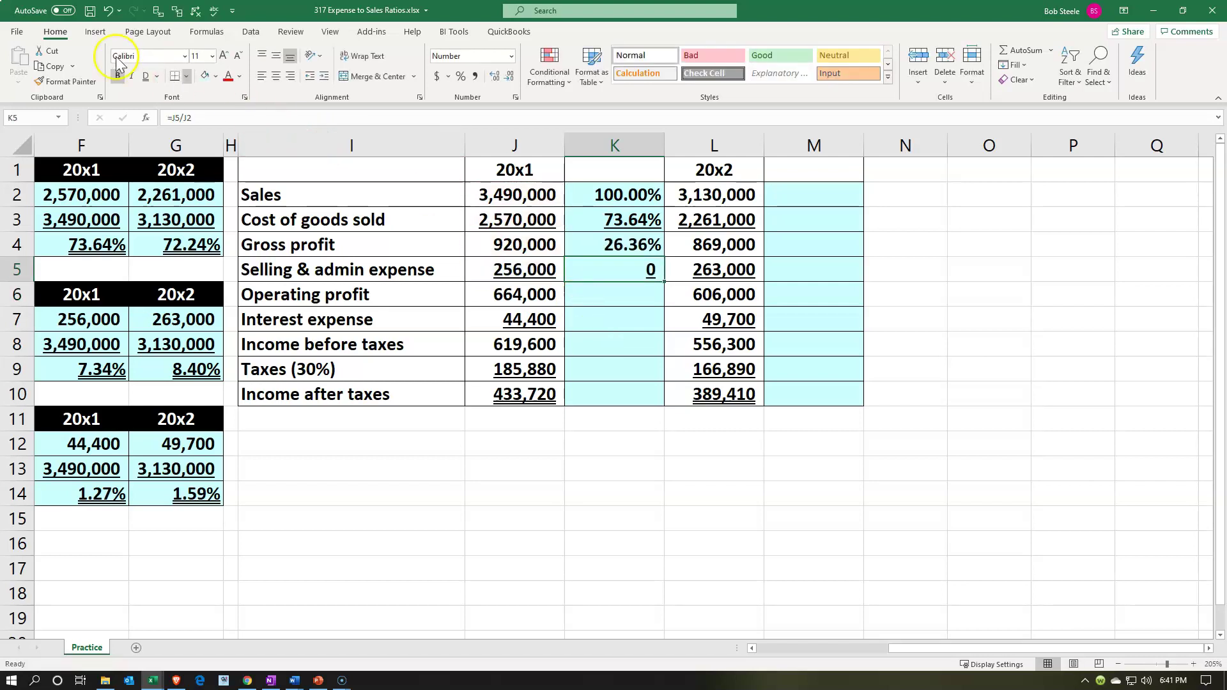
- Format the selling and admin expense share in K5 as a percentage with two decimal places
{"action": "left_click", "coordinate": [461, 76]}
{"action": "left_click", "coordinate": [494, 76]}
{"action": "left_click", "coordinate": [495, 75]}
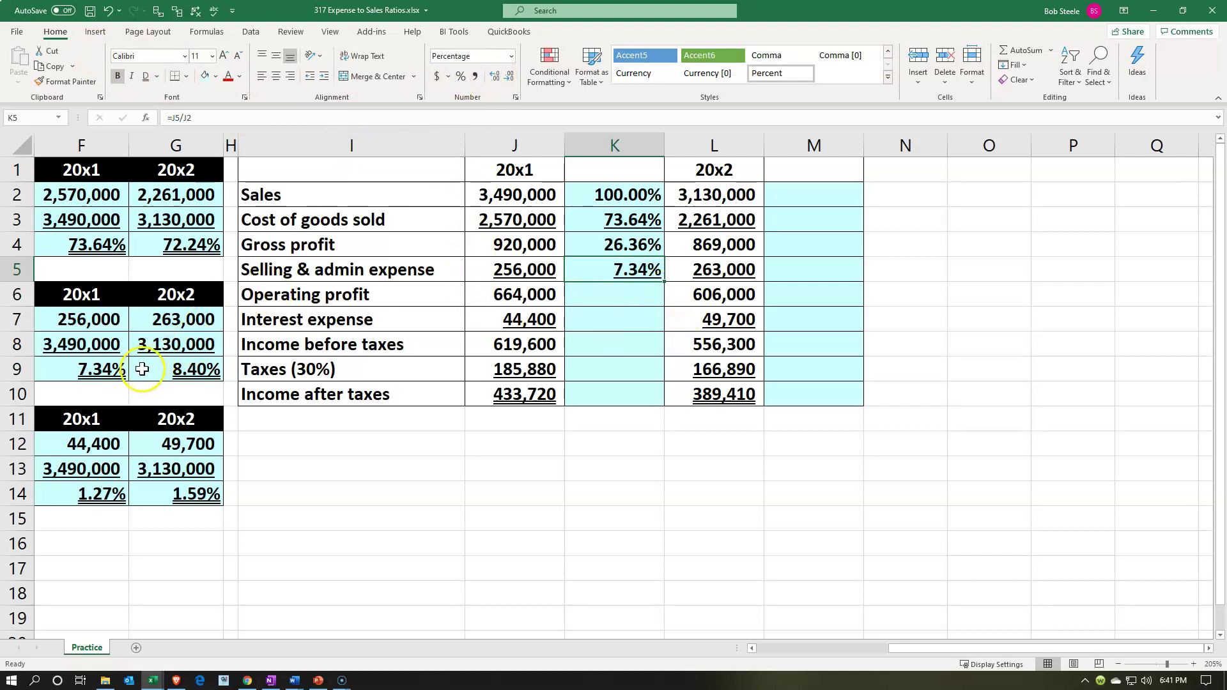
- Calculate 20x1 operating profit as a share of sales in K6 with the formula =J6/J2
{"action": "left_click", "coordinate": [618, 297]}
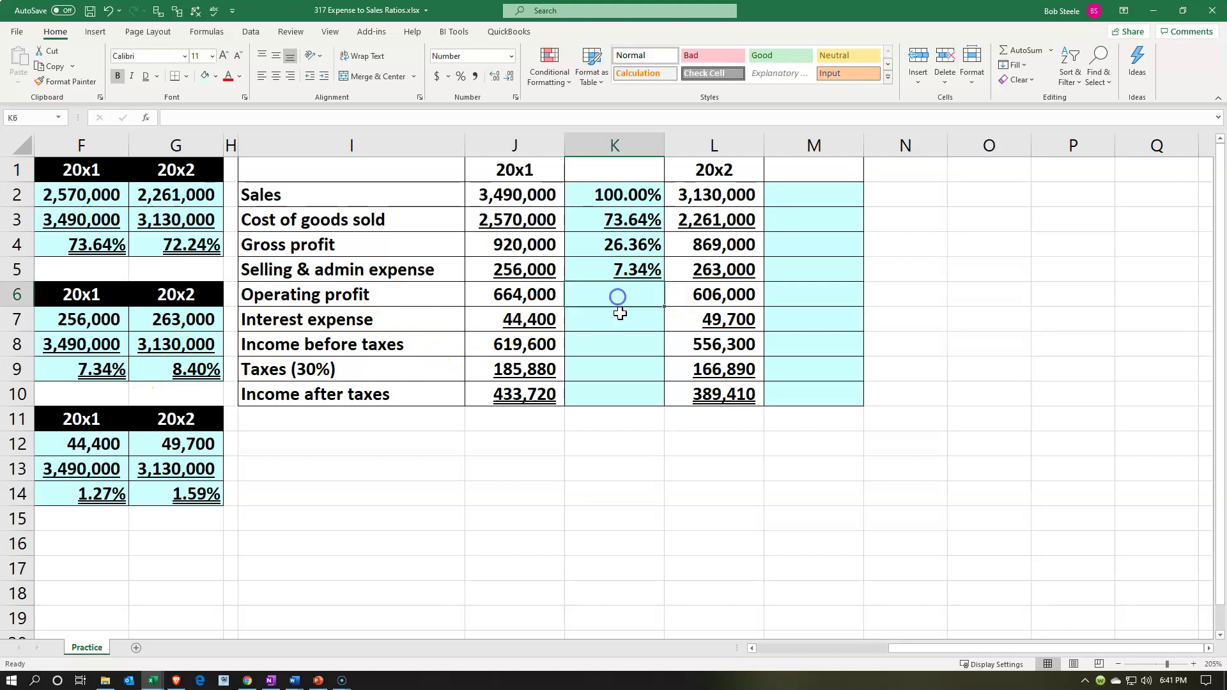
{"action": "type", "text": "="}
{"action": "key", "text": "Left"}
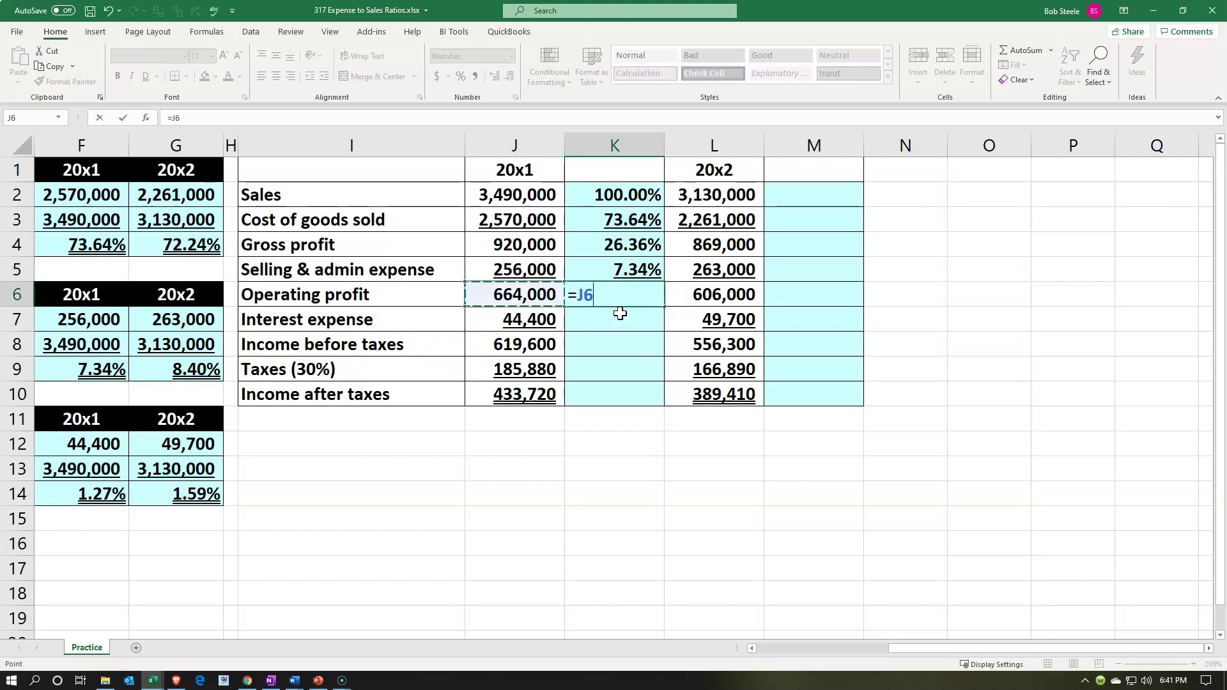
{"action": "type", "text": "/"}
{"action": "key", "text": "Left"}
{"action": "key", "text": "Up"}
{"action": "key", "text": "Up"}
{"action": "key", "text": "Up"}
{"action": "key", "text": "Up"}
{"action": "key", "text": "Return"}
- Format the operating profit share in K6 as a percentage with two decimal places
{"action": "key", "text": "Up"}
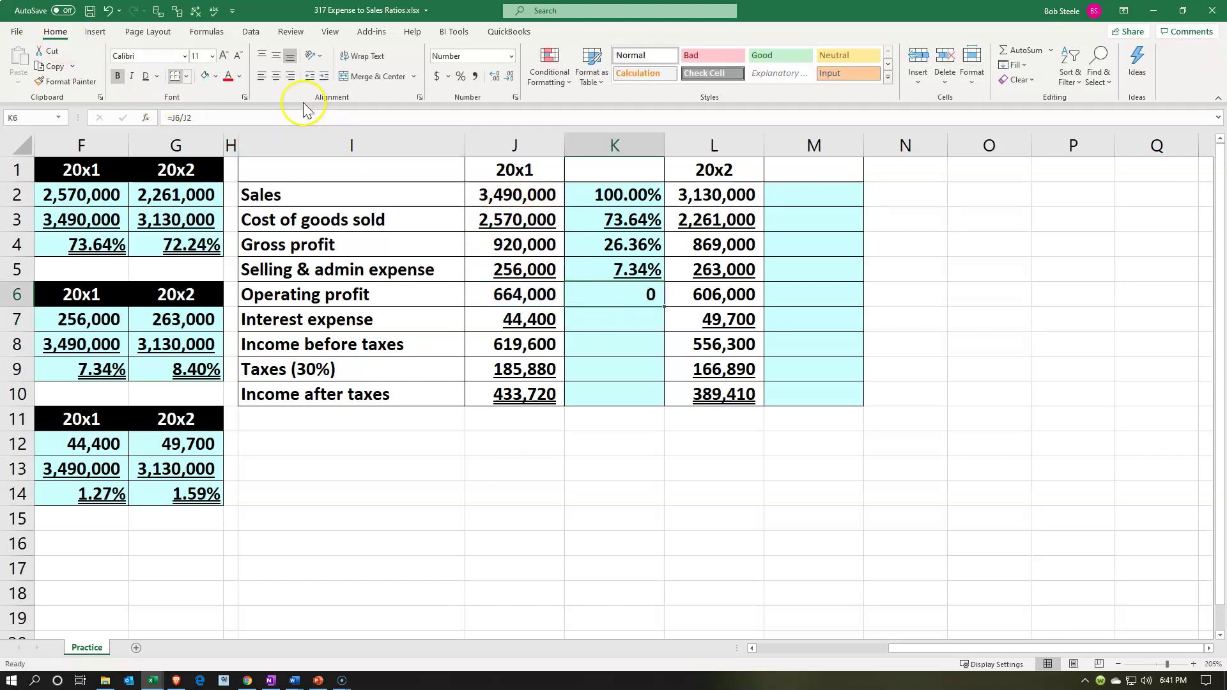
{"action": "left_click", "coordinate": [461, 78]}
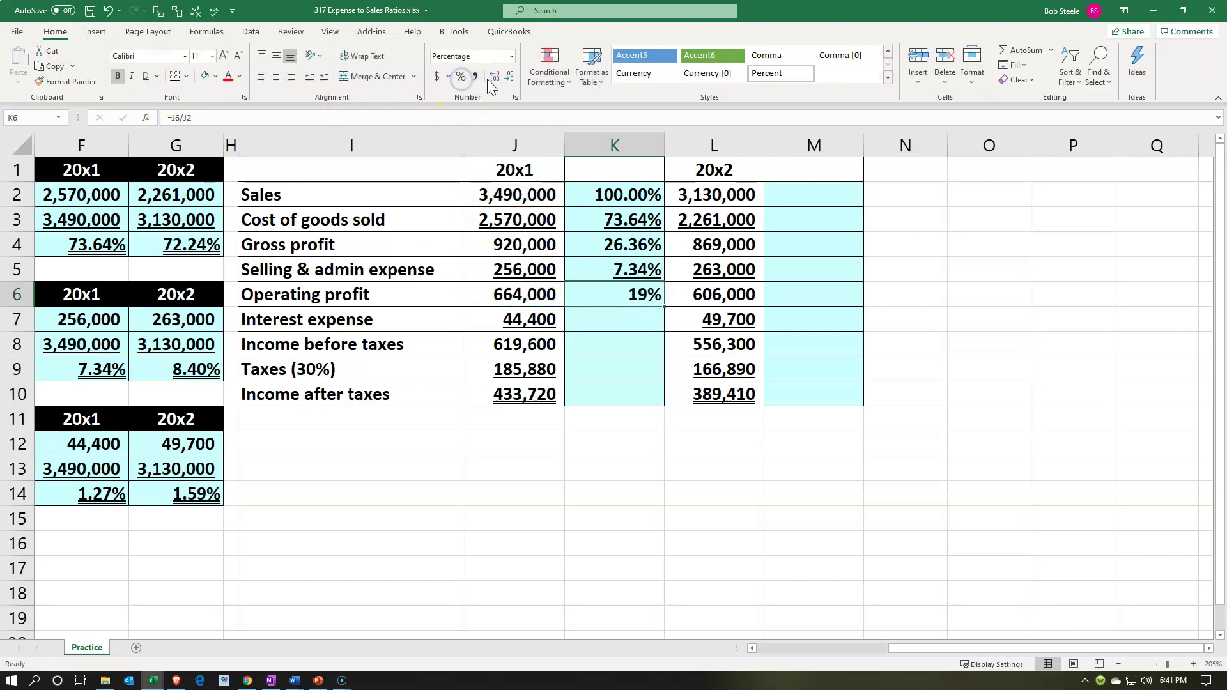
{"action": "left_click", "coordinate": [494, 76]}
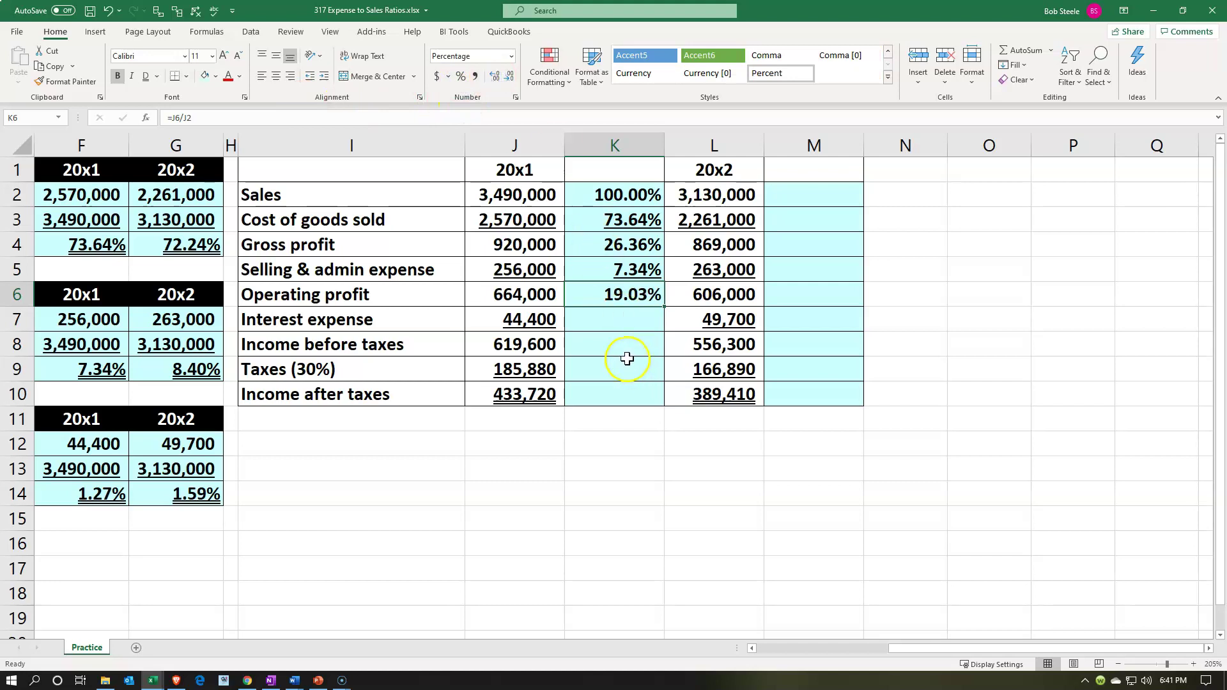
- Calculate 20x1 interest expense as a share of sales in K7 with the formula =J7/J2
{"action": "left_click", "coordinate": [619, 326]}
{"action": "type", "text": "="}
{"action": "key", "text": "Left"}
{"action": "type", "text": "/"}
{"action": "key", "text": "Left"}
{"action": "key", "text": "Up"}
{"action": "key", "text": "Up"}
{"action": "key", "text": "Up"}
{"action": "key", "text": "Up"}
{"action": "key", "text": "Up"}
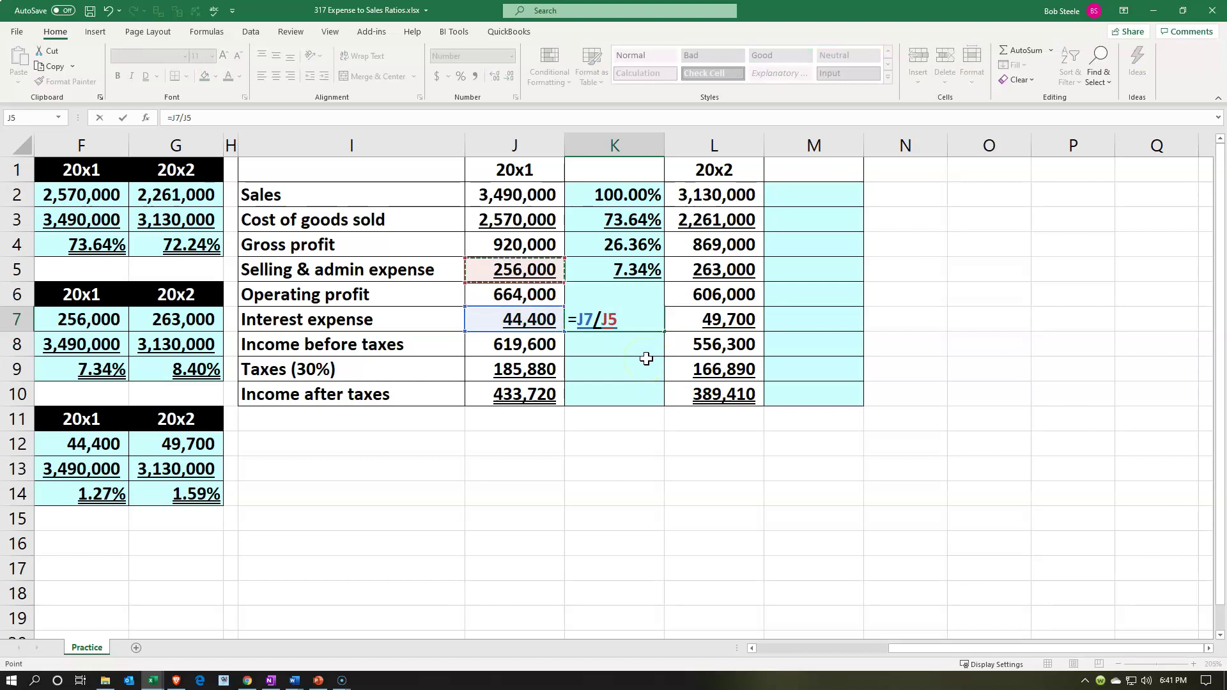
{"action": "key", "text": "Return"}
- Format the interest expense share in K7 as a percentage with two decimal places
{"action": "key", "text": "Up"}
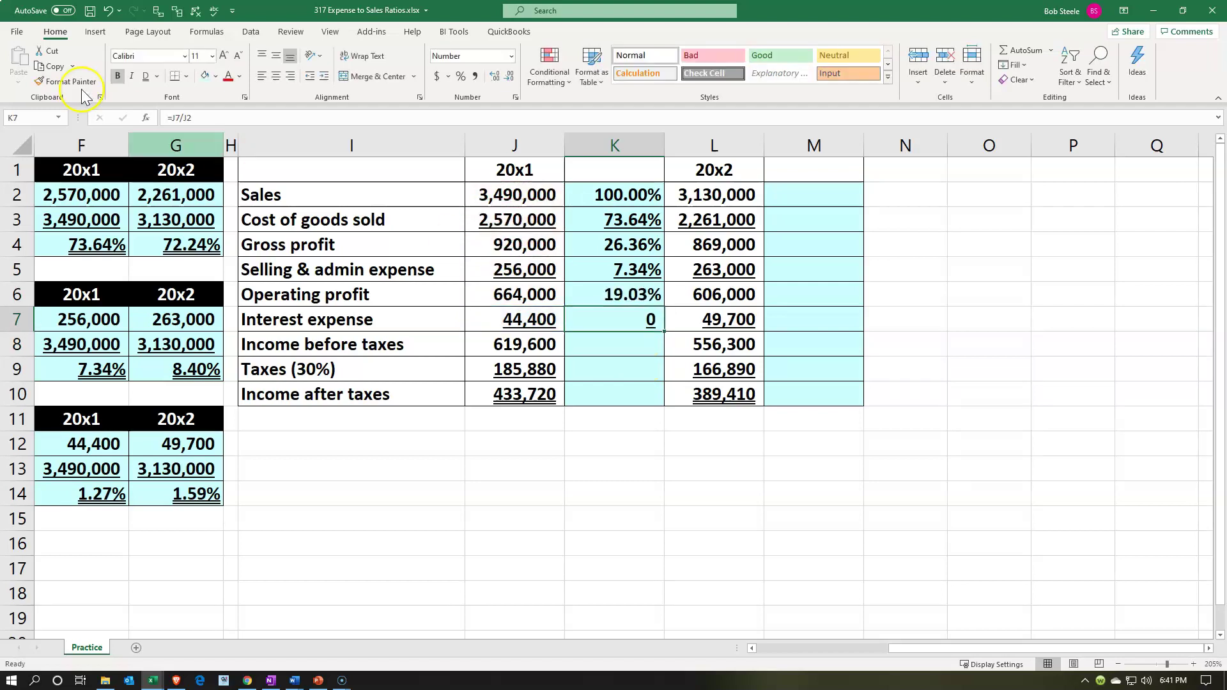
{"action": "left_click", "coordinate": [460, 76]}
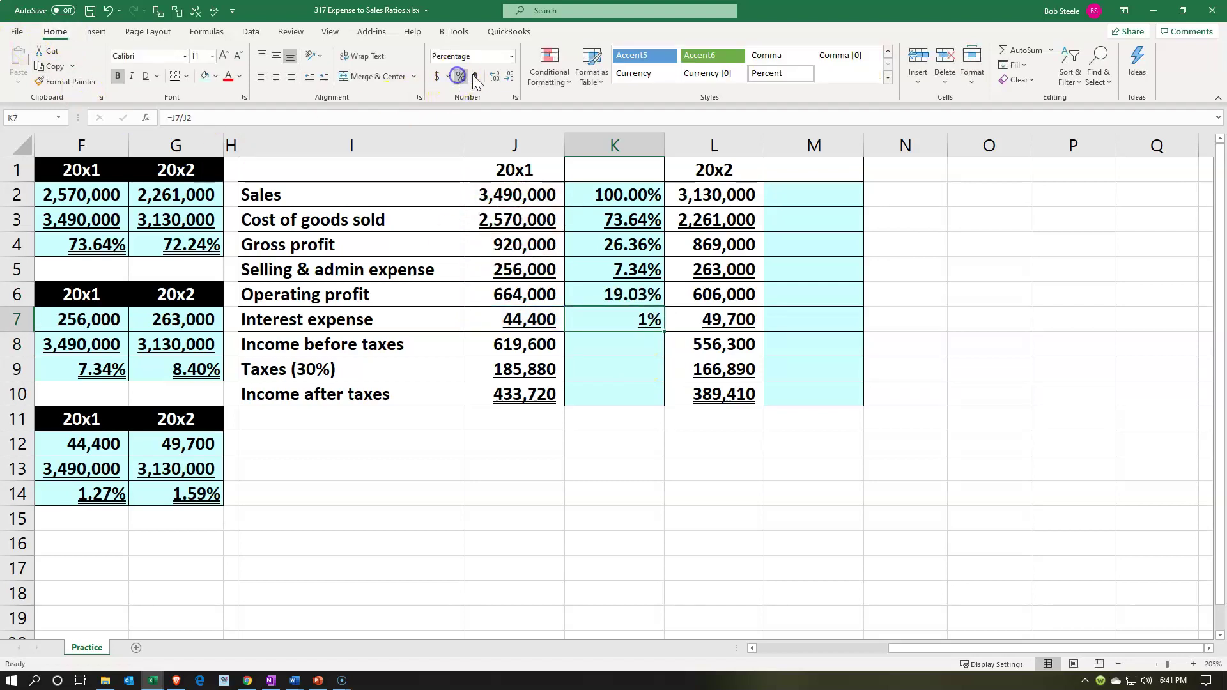
{"action": "left_click", "coordinate": [494, 76]}
{"action": "left_click", "coordinate": [495, 76]}
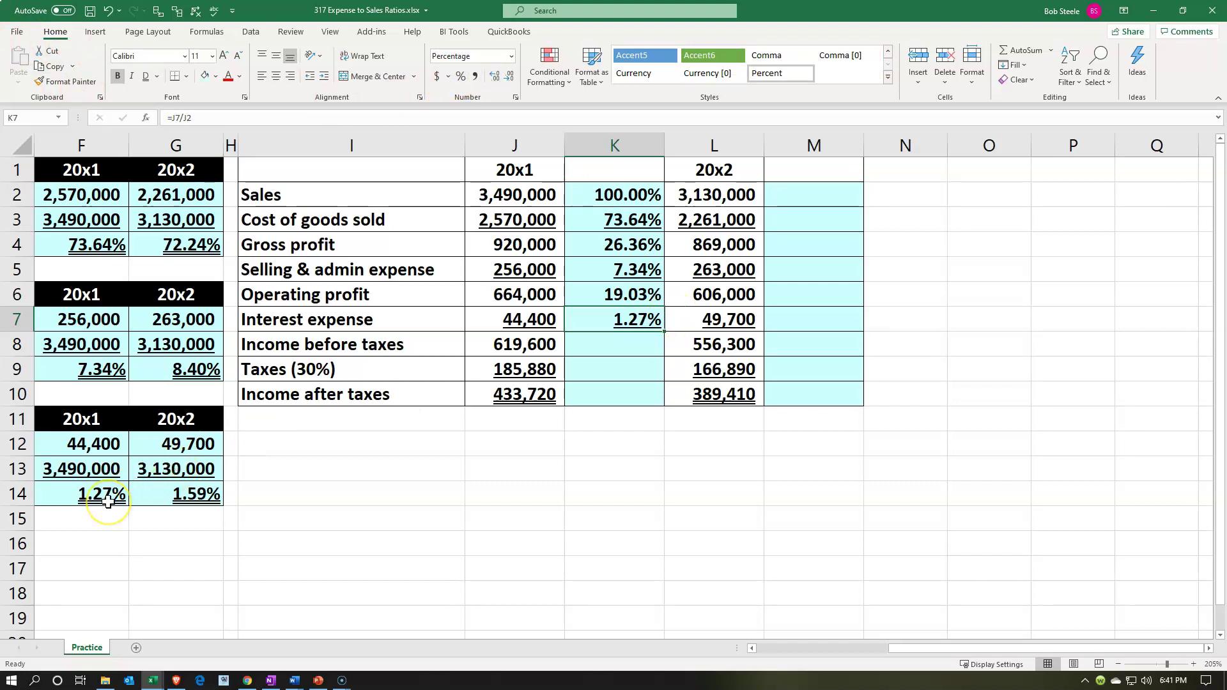
{"action": "left_click", "coordinate": [629, 347]}
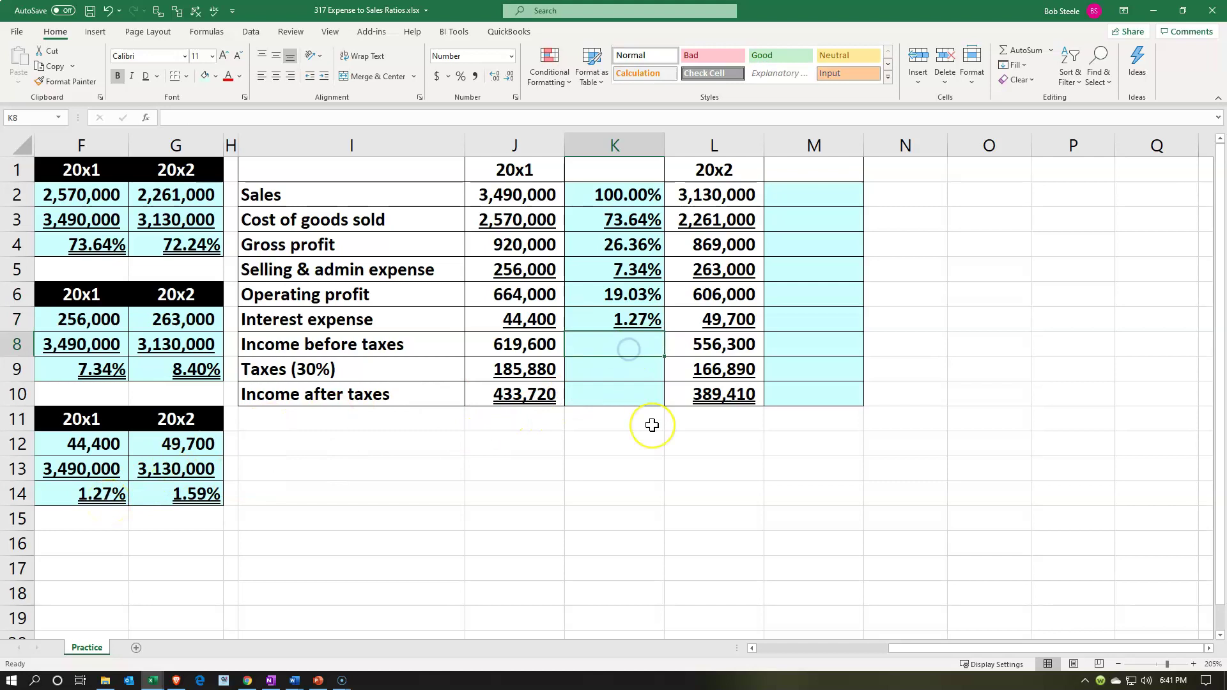
- Calculate 20x1 income before taxes as a share of sales in K8 with the formula =J8/J2
{"action": "type", "text": "="}
{"action": "key", "text": "Left"}
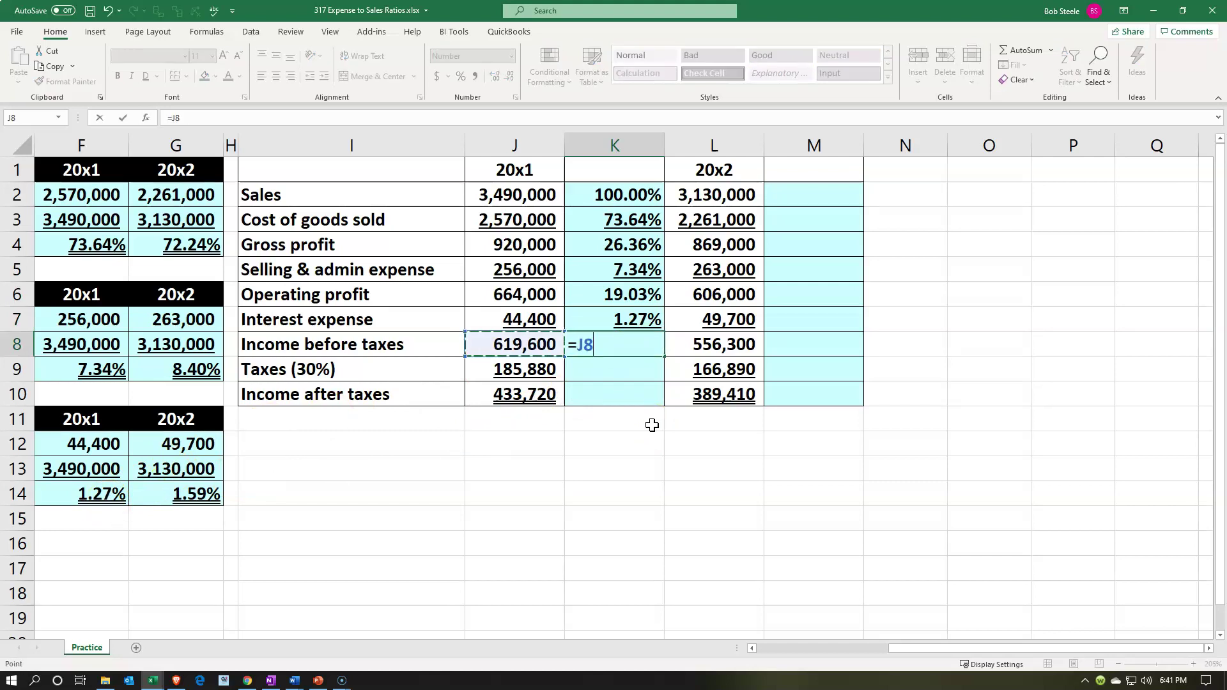
{"action": "type", "text": "/"}
{"action": "key", "text": "Left"}
{"action": "key", "text": "Up"}
{"action": "key", "text": "Up"}
{"action": "key", "text": "Up"}
{"action": "key", "text": "Up"}
{"action": "key", "text": "Up"}
{"action": "key", "text": "Up"}
{"action": "key", "text": "Up"}
{"action": "key", "text": "Down"}
{"action": "key", "text": "ctrl+Return"}
- Format the income before taxes share in K8 as a percentage with two decimal places
{"action": "left_click", "coordinate": [66, 52]}
{"action": "left_click", "coordinate": [460, 76]}
{"action": "left_click", "coordinate": [496, 75]}
{"action": "left_click", "coordinate": [496, 76]}
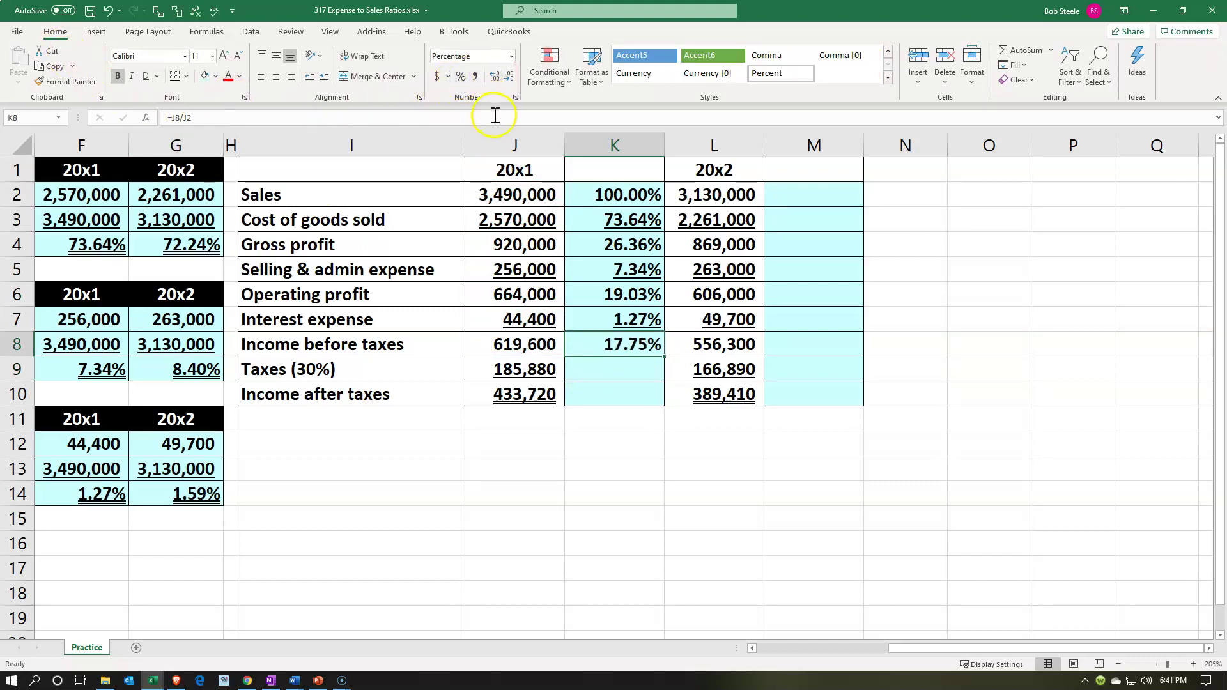
- Calculate 20x1 taxes as a share of sales in K9 with =J9/J2 and format it as a percentage with two decimals
{"action": "left_click", "coordinate": [598, 367]}
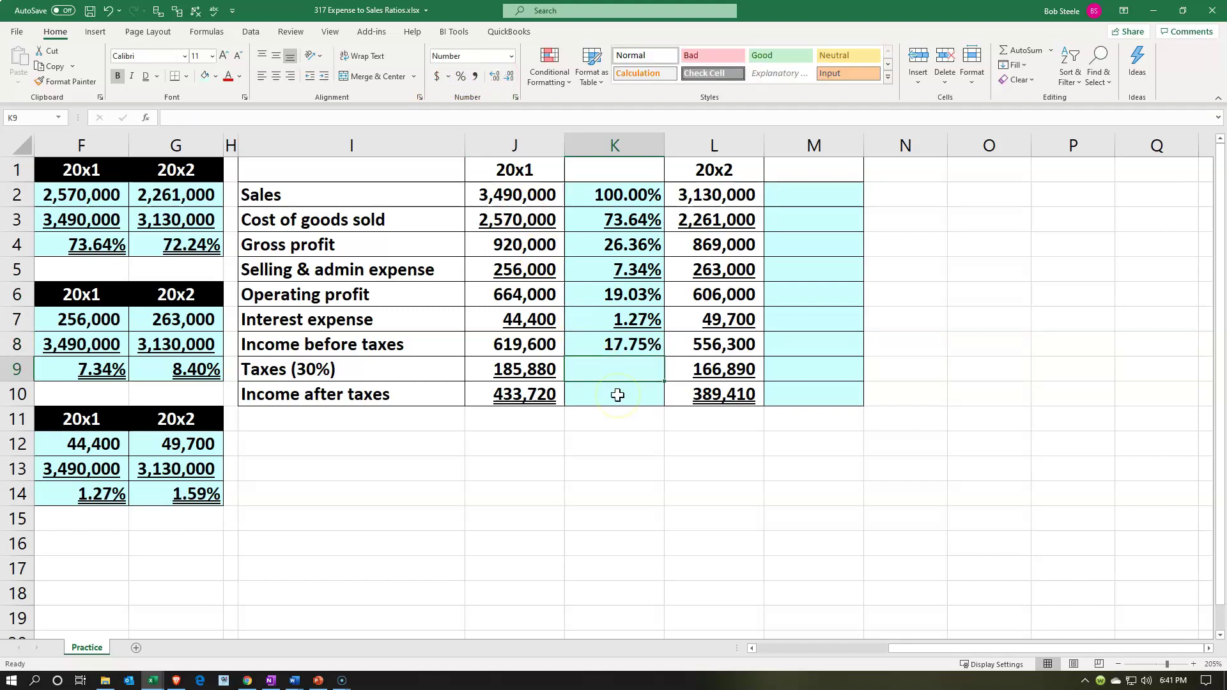
{"action": "type", "text": "="}
{"action": "key", "text": "Left"}
{"action": "type", "text": "/"}
{"action": "key", "text": "Up"}
{"action": "key", "text": "Up"}
{"action": "key", "text": "Up"}
{"action": "key", "text": "Up"}
{"action": "key", "text": "Up"}
{"action": "key", "text": "Up"}
{"action": "key", "text": "Up"}
{"action": "key", "text": "Return"}
{"action": "key", "text": "Up"}
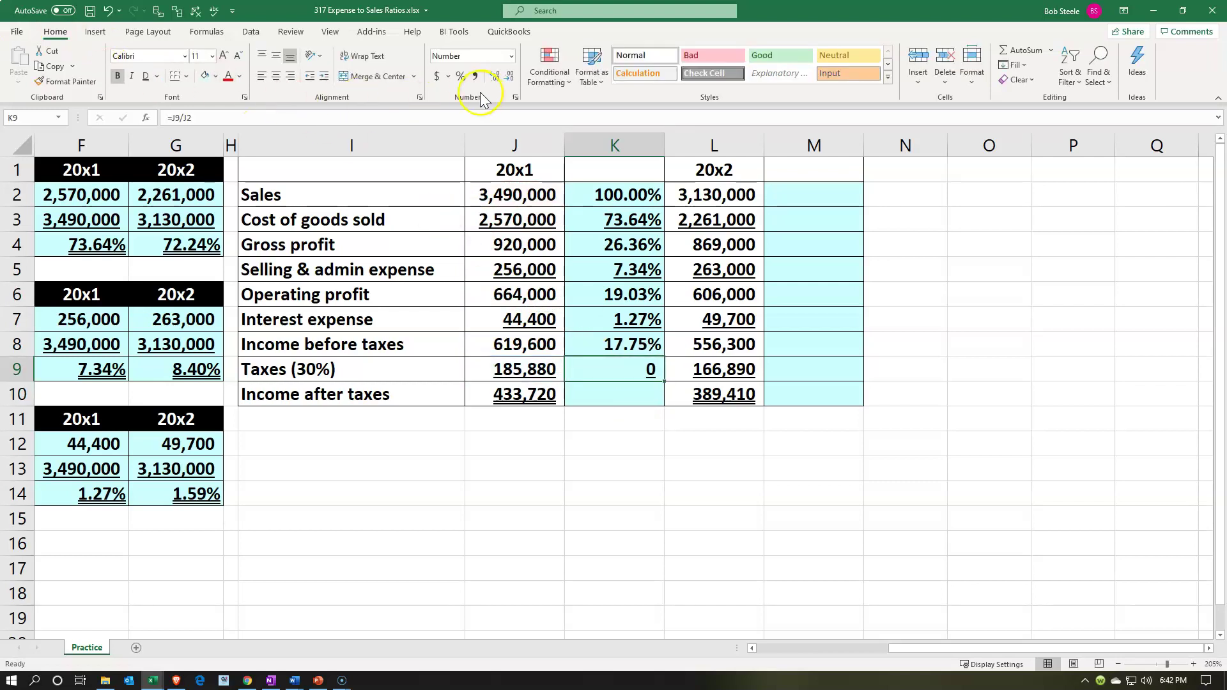
{"action": "left_click", "coordinate": [461, 76]}
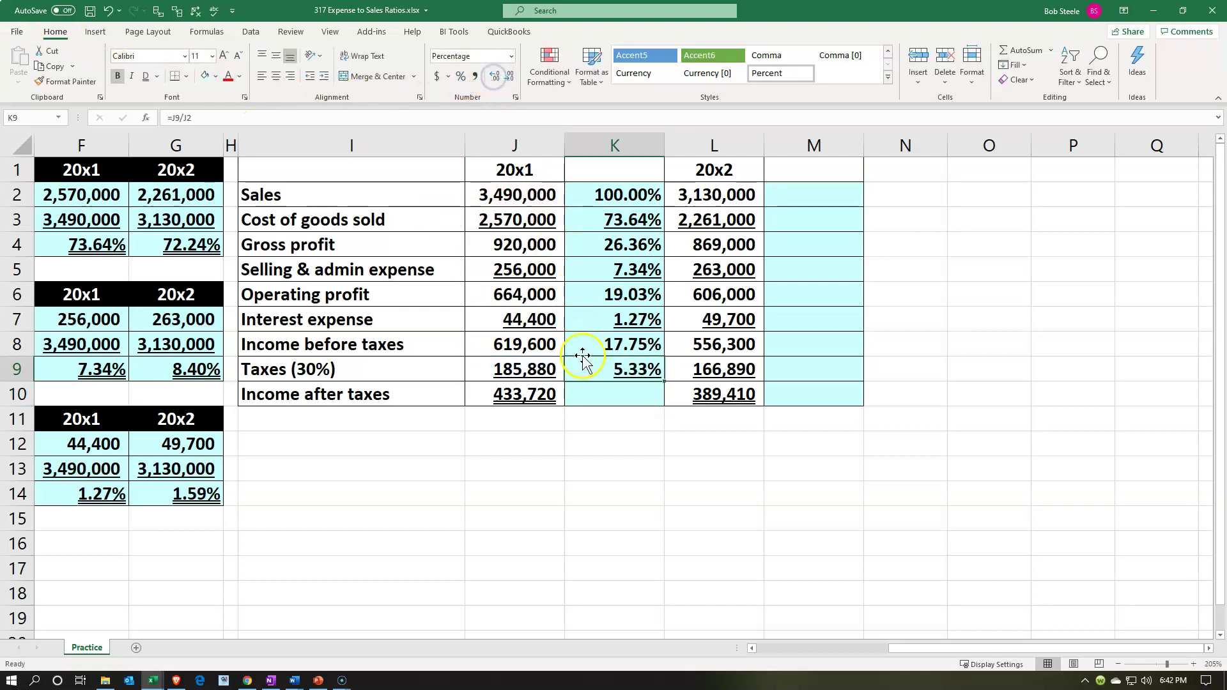
- Calculate 20x1 income after taxes as a share of sales in K10 with =J10/J2, formatted as a percentage with two decimals
{"action": "left_click", "coordinate": [591, 396]}
{"action": "type", "text": "="}
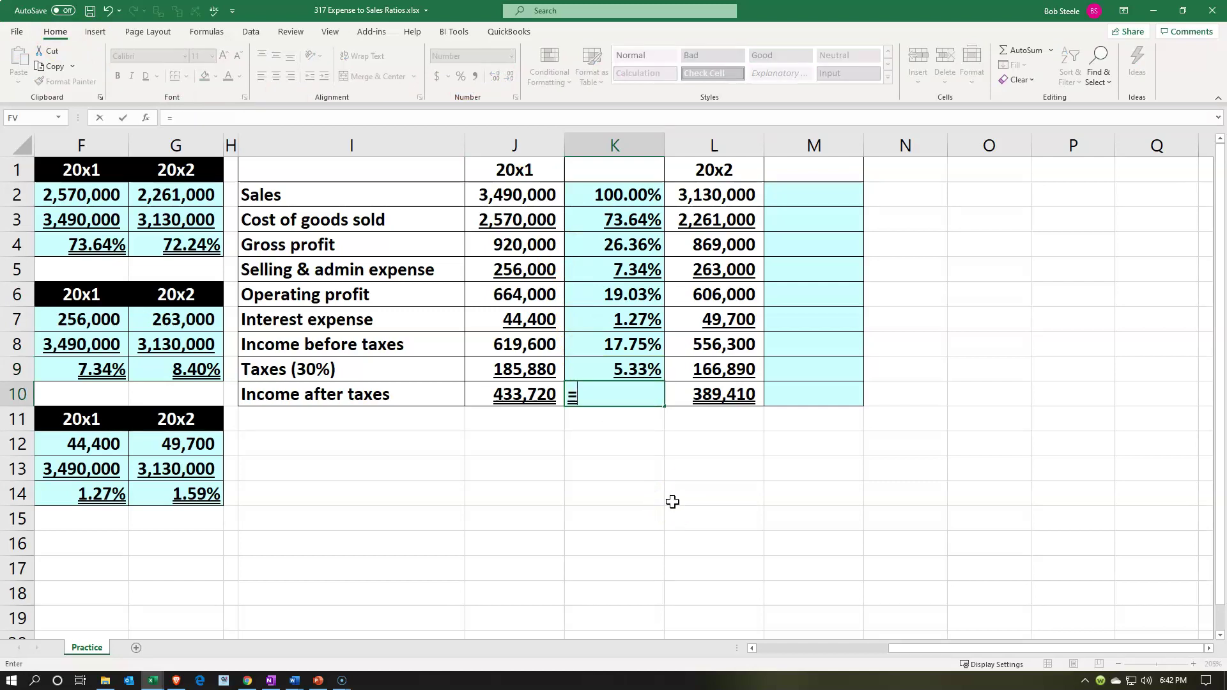
{"action": "key", "text": "Left"}
{"action": "type", "text": "/"}
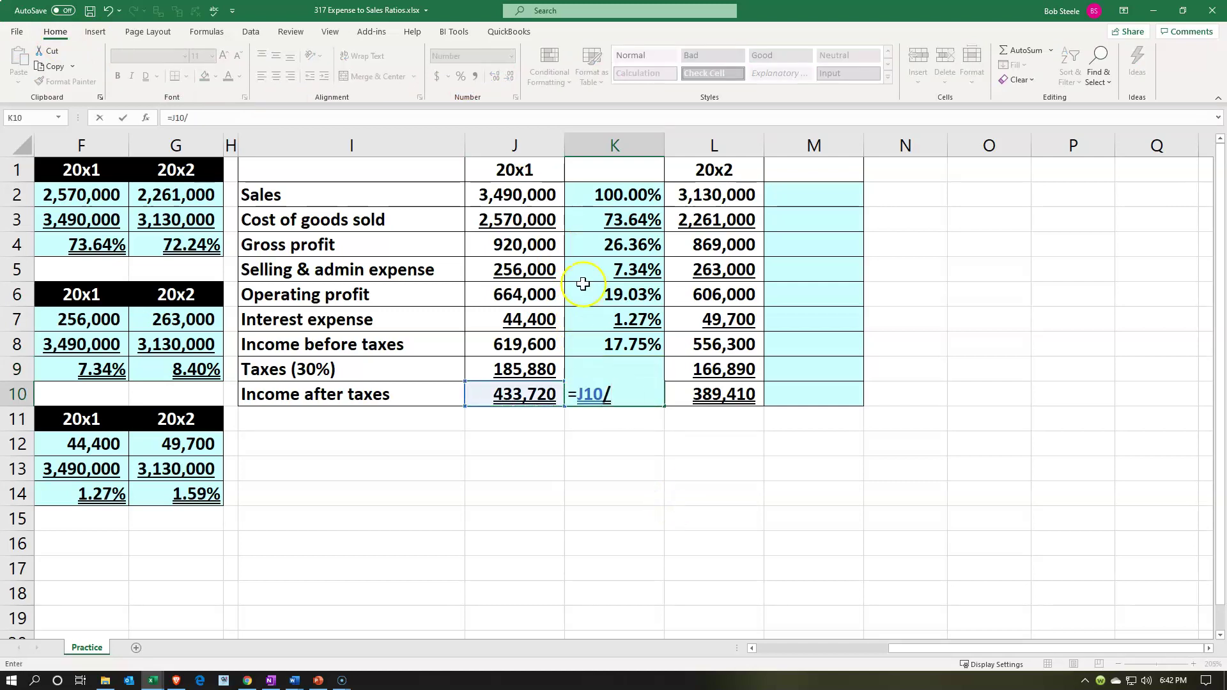
{"action": "left_click", "coordinate": [526, 194]}
{"action": "key", "text": "ctrl+Return"}
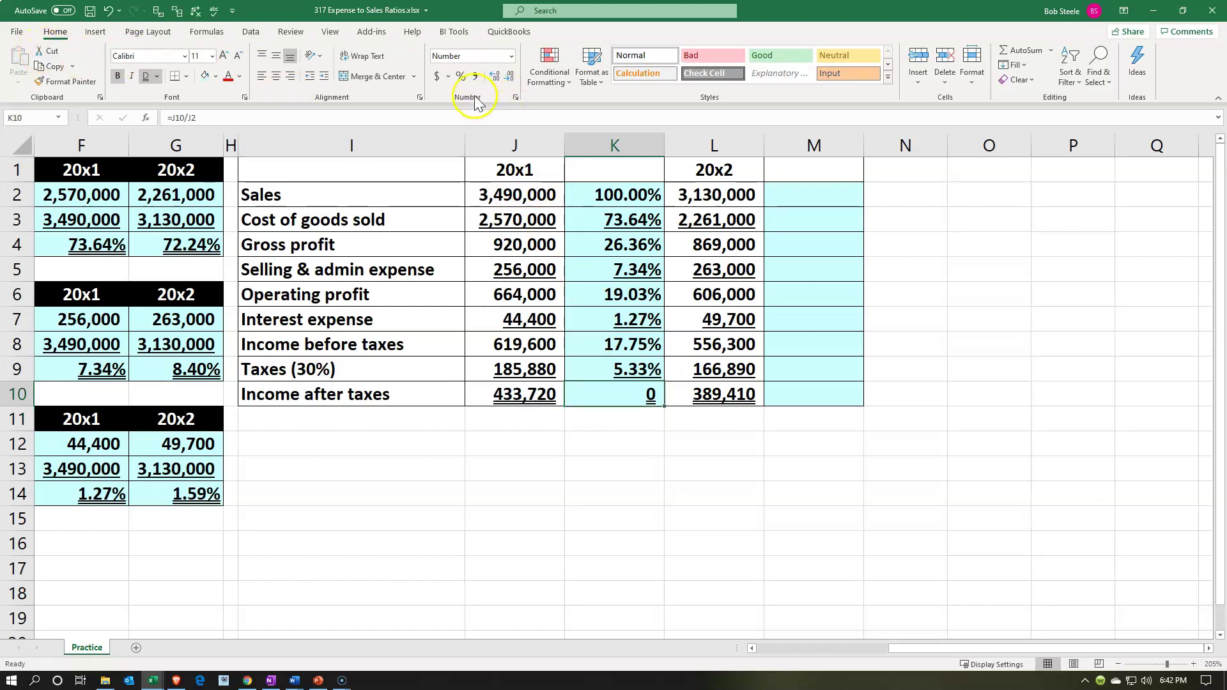
{"action": "left_click", "coordinate": [461, 76]}
{"action": "left_click", "coordinate": [494, 76]}
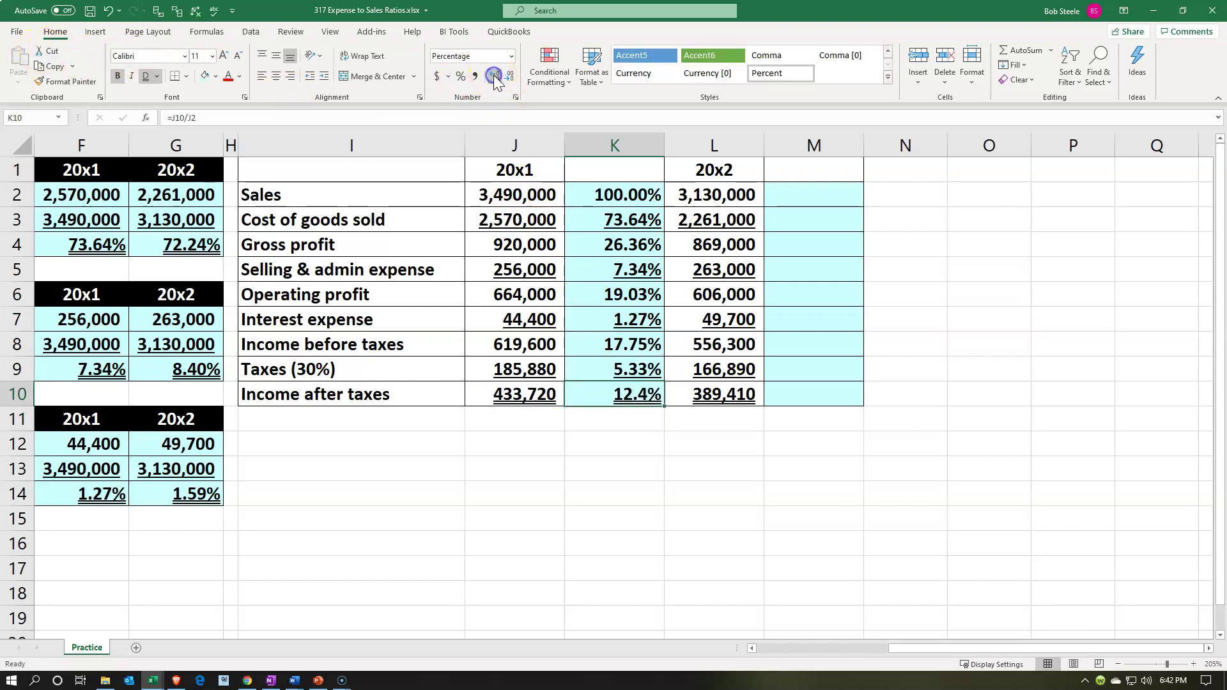
{"action": "left_click_drag", "start_coordinate": [590, 197], "coordinate": [588, 395]}
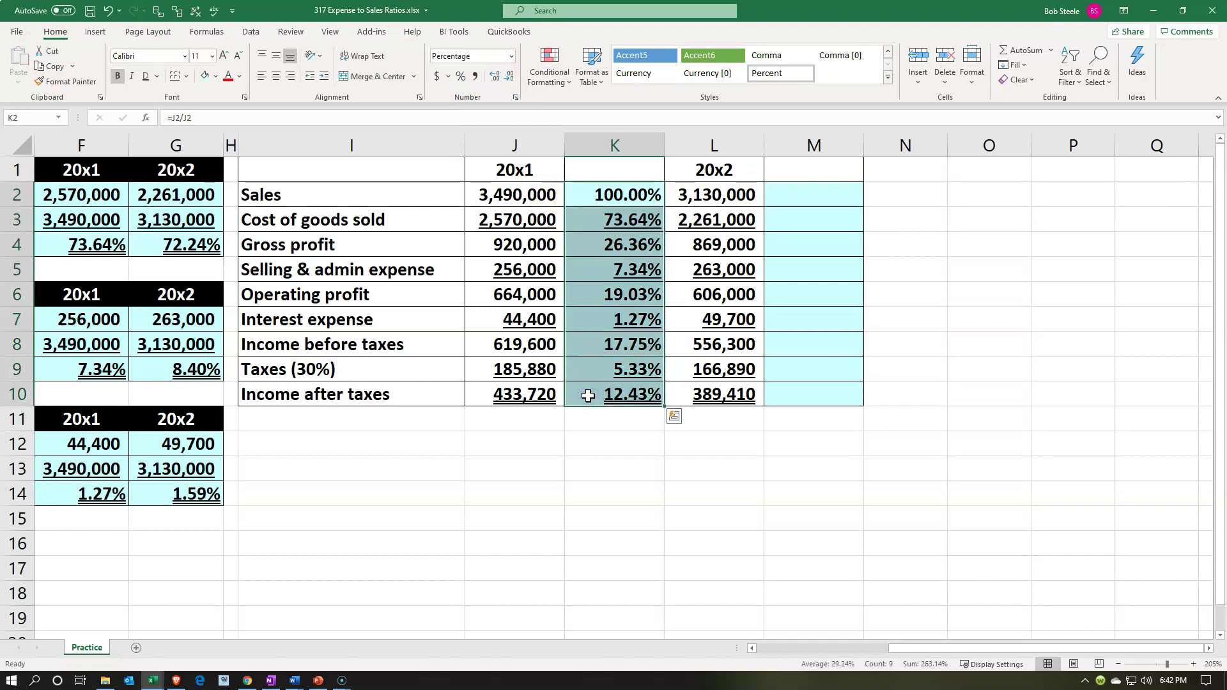
{"action": "left_click_drag", "start_coordinate": [503, 195], "coordinate": [522, 391]}
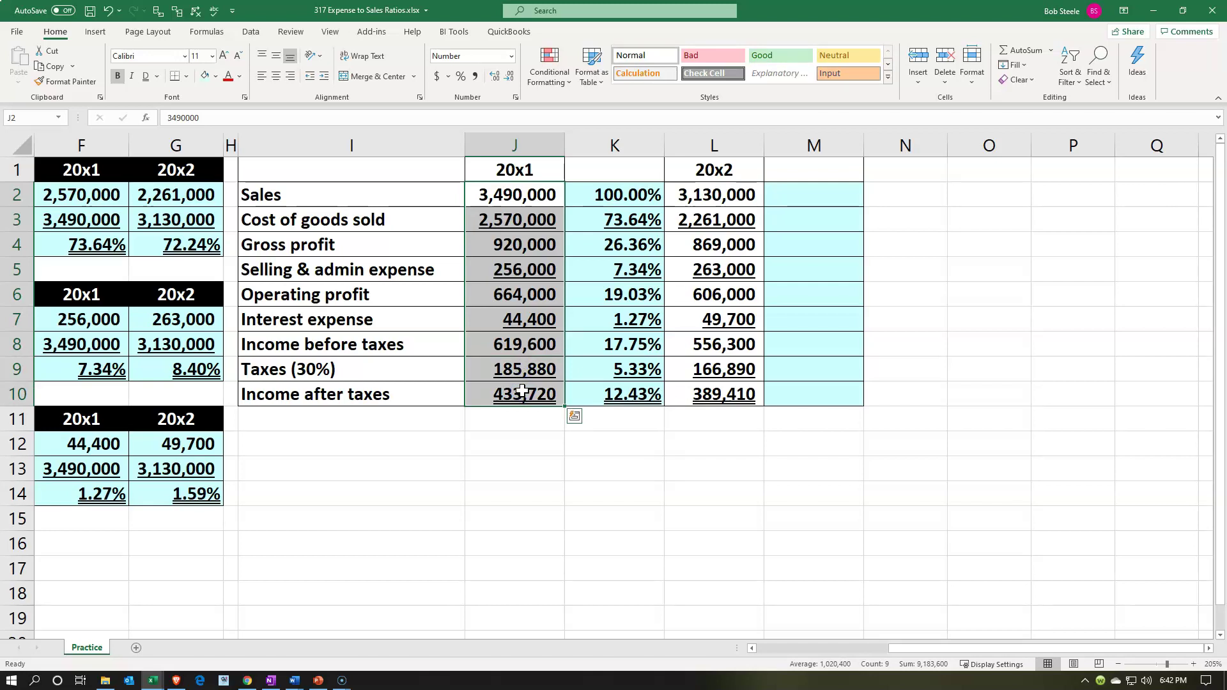
{"action": "left_click_drag", "start_coordinate": [579, 191], "coordinate": [581, 397]}
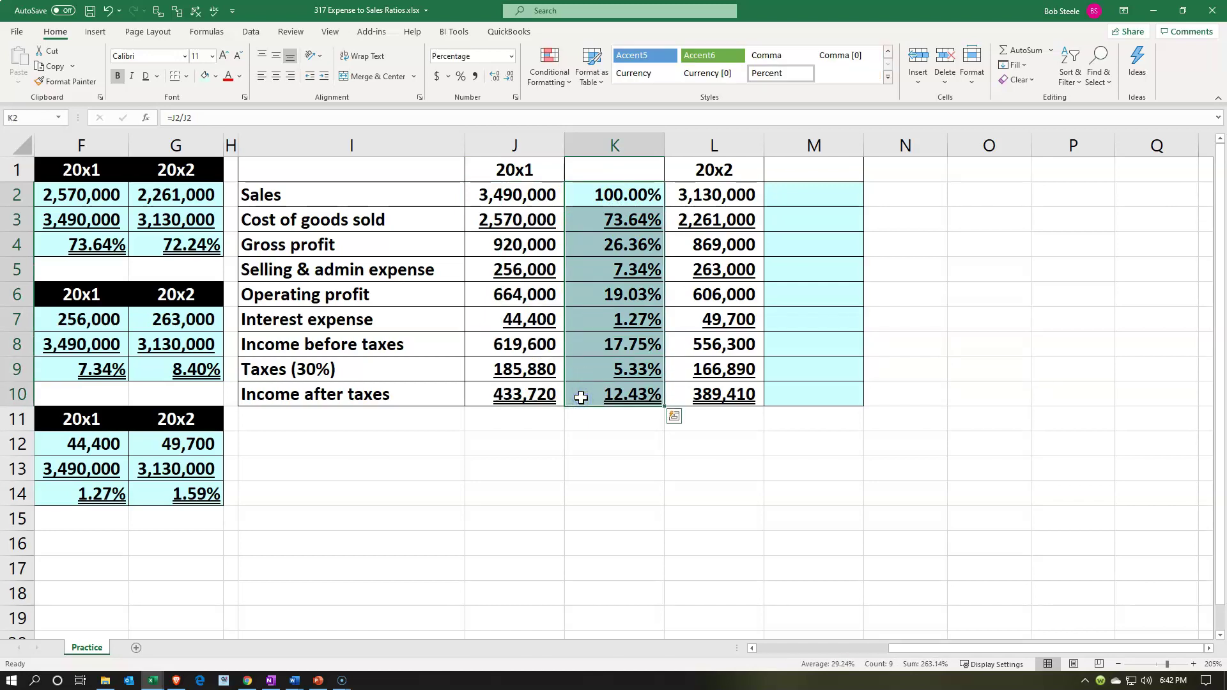
- Calculate 20x2 sales as a share of itself in M2 with the formula =L2/L2
{"action": "left_click", "coordinate": [796, 195]}
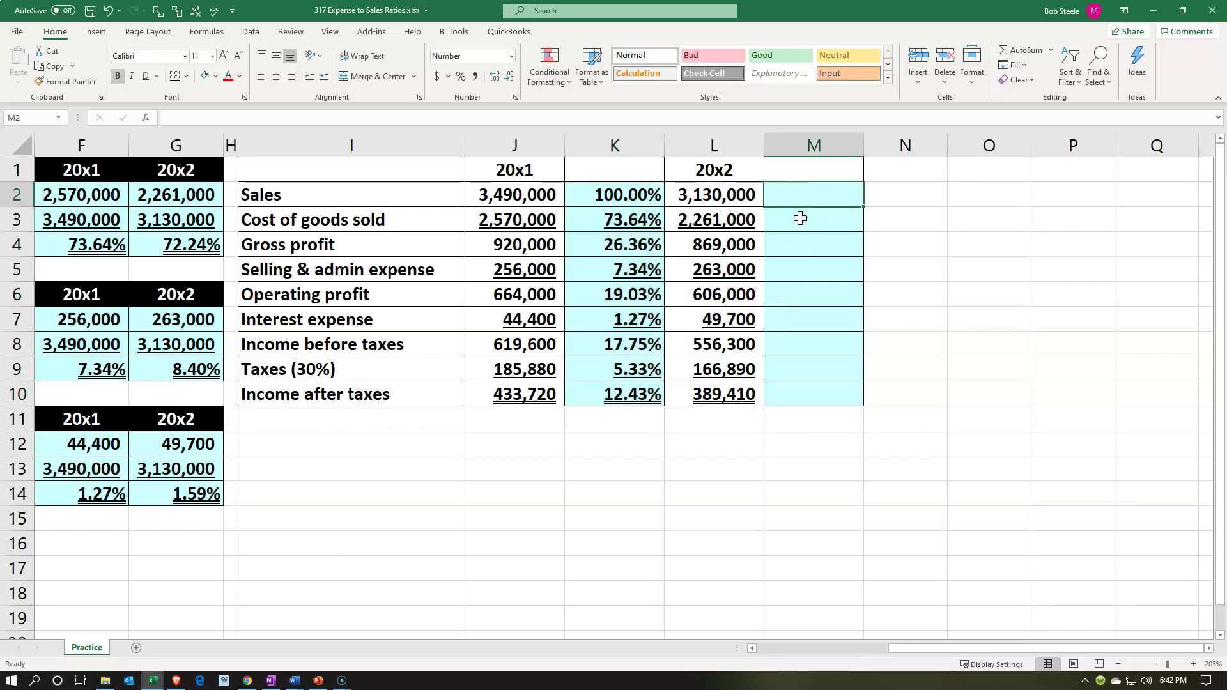
{"action": "type", "text": "="}
{"action": "key", "text": "Left"}
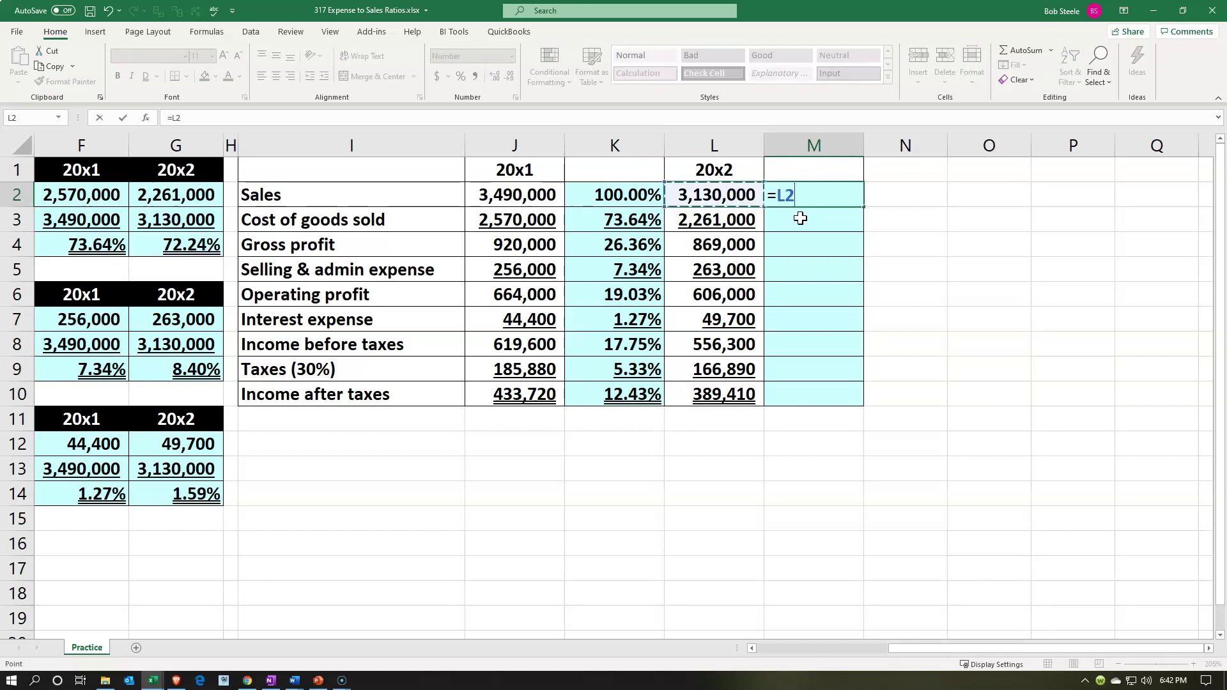
{"action": "type", "text": "/"}
{"action": "key", "text": "Left"}
{"action": "key", "text": "ctrl+Return"}
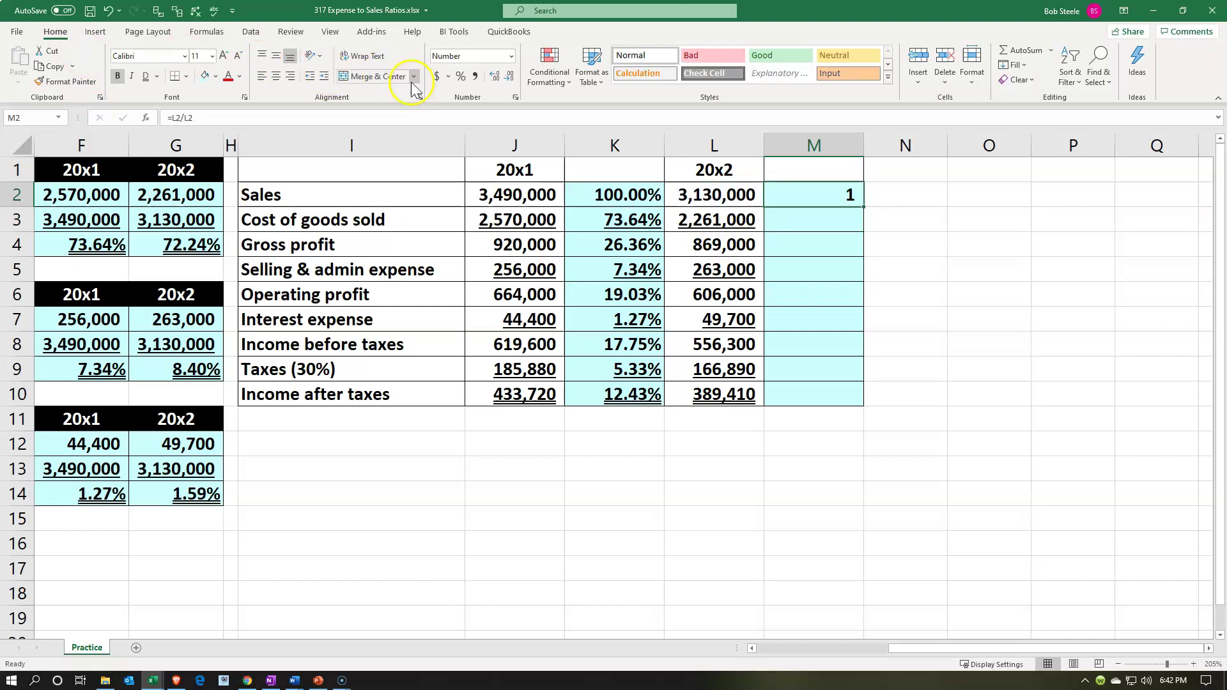
- Format the 20x2 sales share in M2 as a percentage with two decimal places
{"action": "left_click", "coordinate": [460, 76]}
{"action": "left_click", "coordinate": [494, 76]}
{"action": "left_click", "coordinate": [494, 76]}
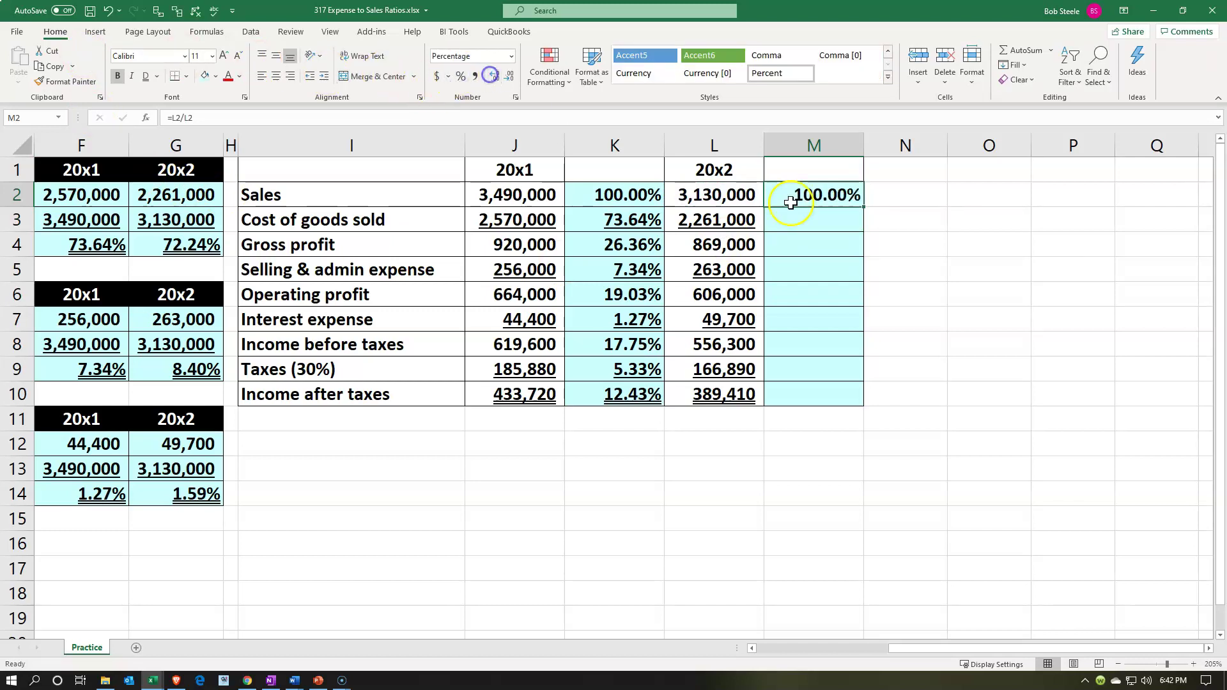
- Calculate 20x2 cost of goods sold as a share of sales in M3 with the absolute-reference formula =L3/$L$2
{"action": "left_click", "coordinate": [814, 211]}
{"action": "type", "text": "="}
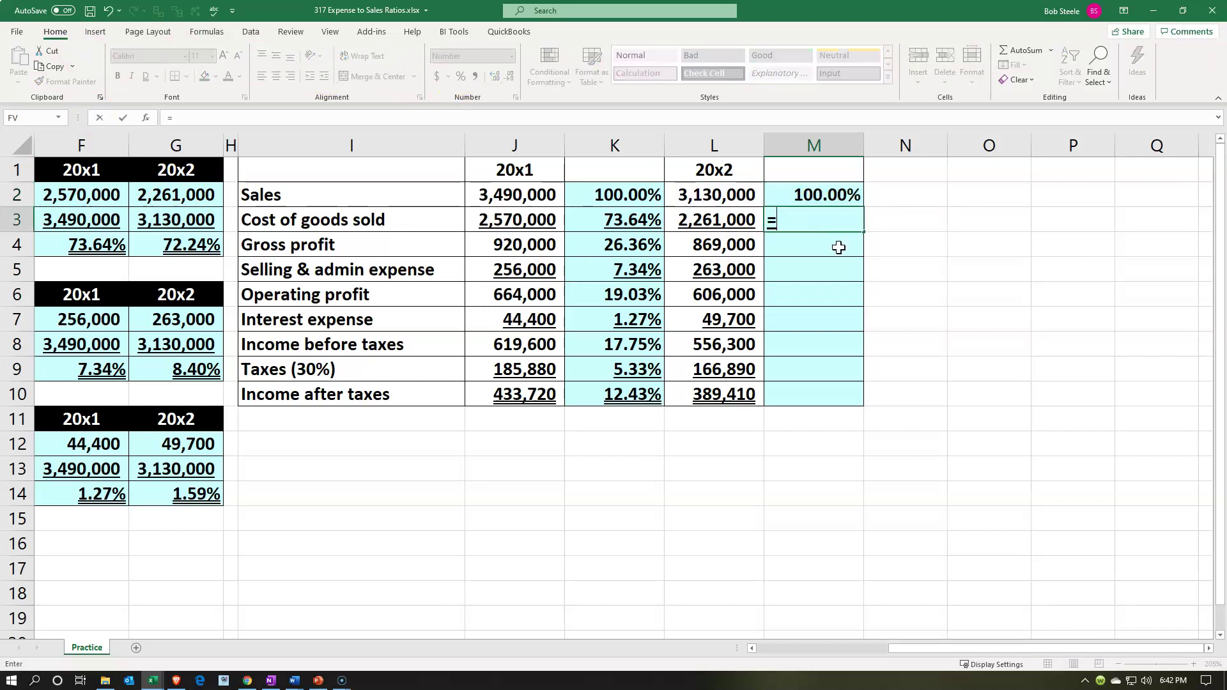
{"action": "key", "text": "Left"}
{"action": "type", "text": "/"}
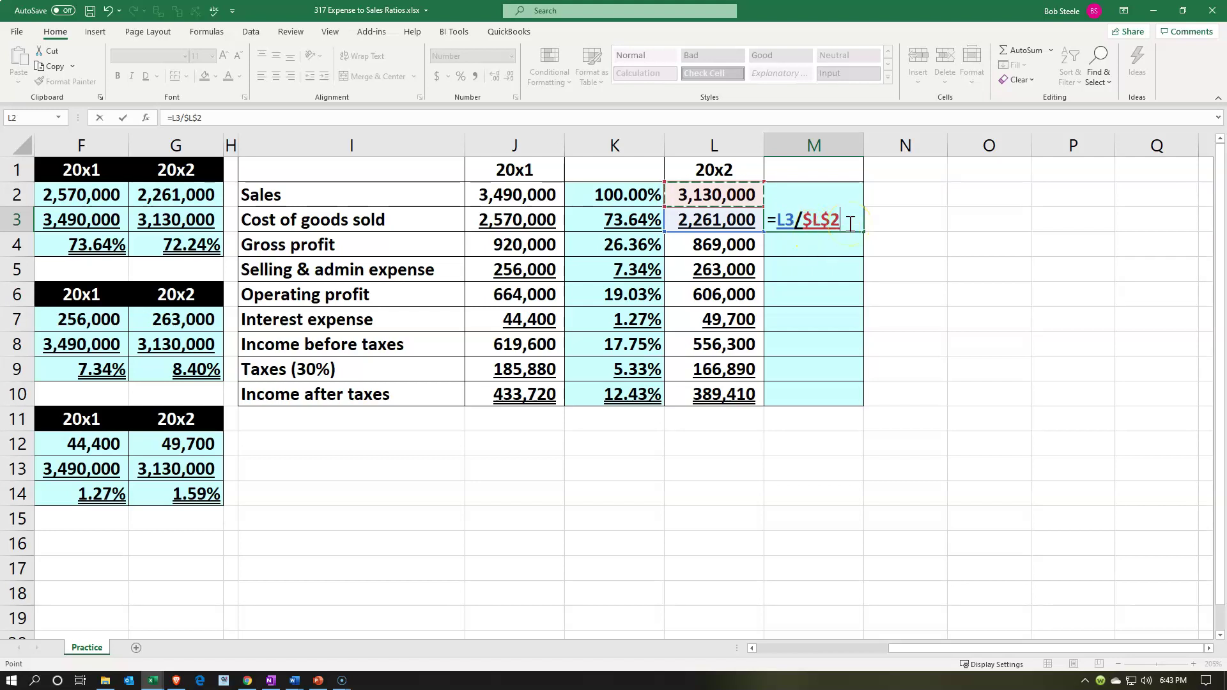
{"action": "key", "text": "Return"}
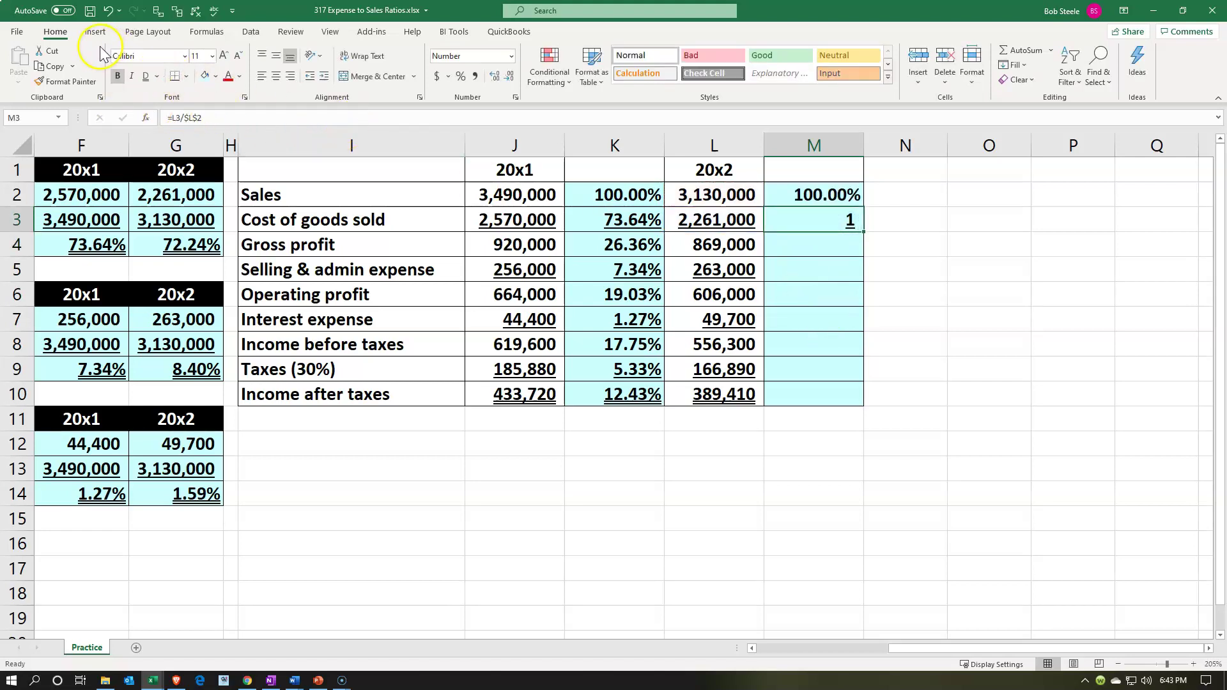
- Format the cost of goods sold share in M3 as a percentage with two decimal places
{"action": "left_click", "coordinate": [462, 79]}
{"action": "left_click", "coordinate": [495, 76]}
{"action": "left_click", "coordinate": [495, 76]}
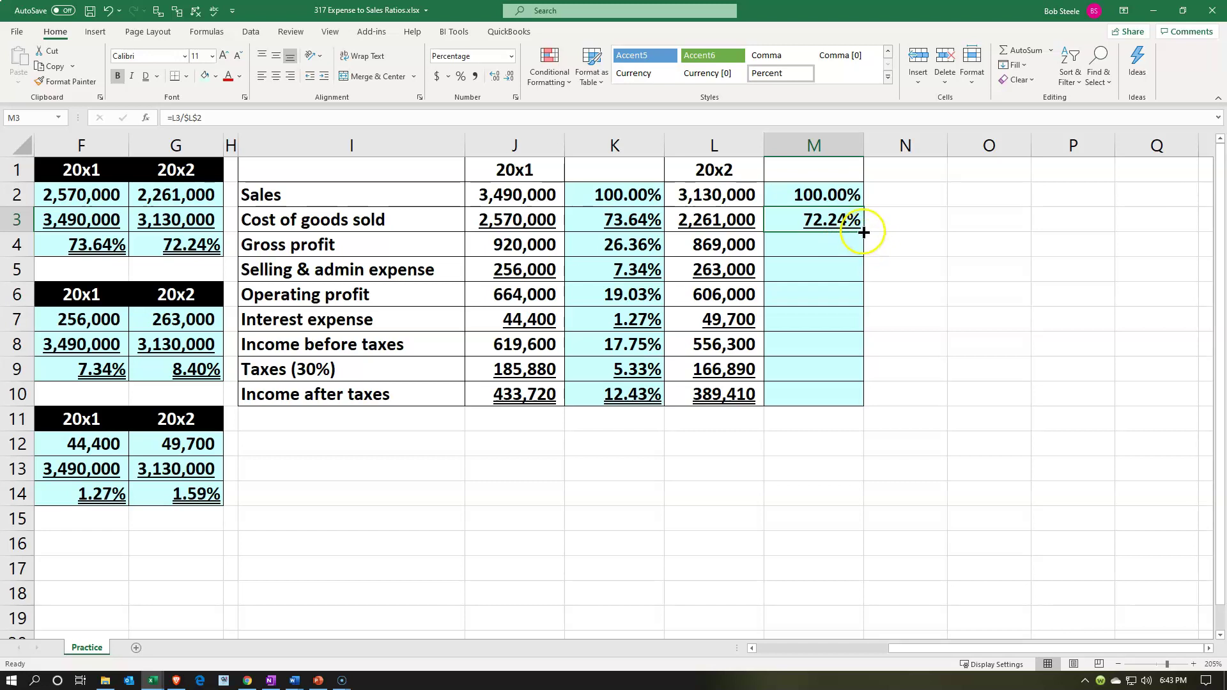
- Fill the formula from M3 down through M10 and inspect the copied formula in M8
{"action": "left_click_drag", "start_coordinate": [866, 233], "coordinate": [860, 401]}
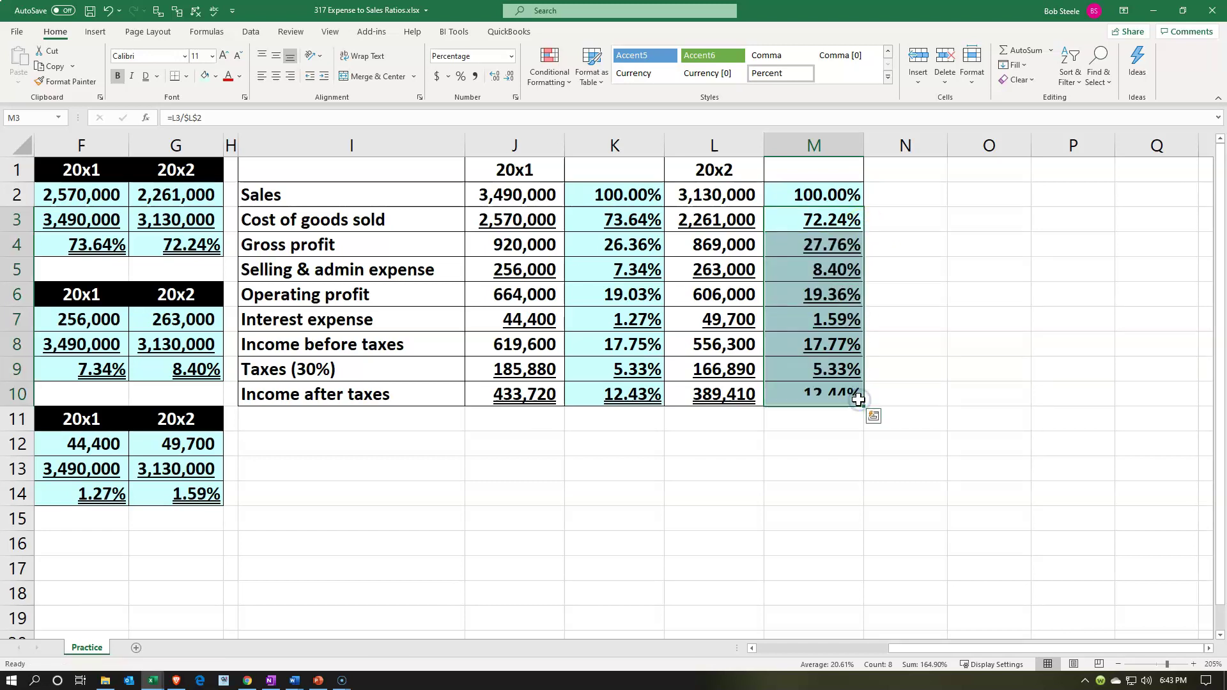
{"action": "left_click", "coordinate": [822, 436]}
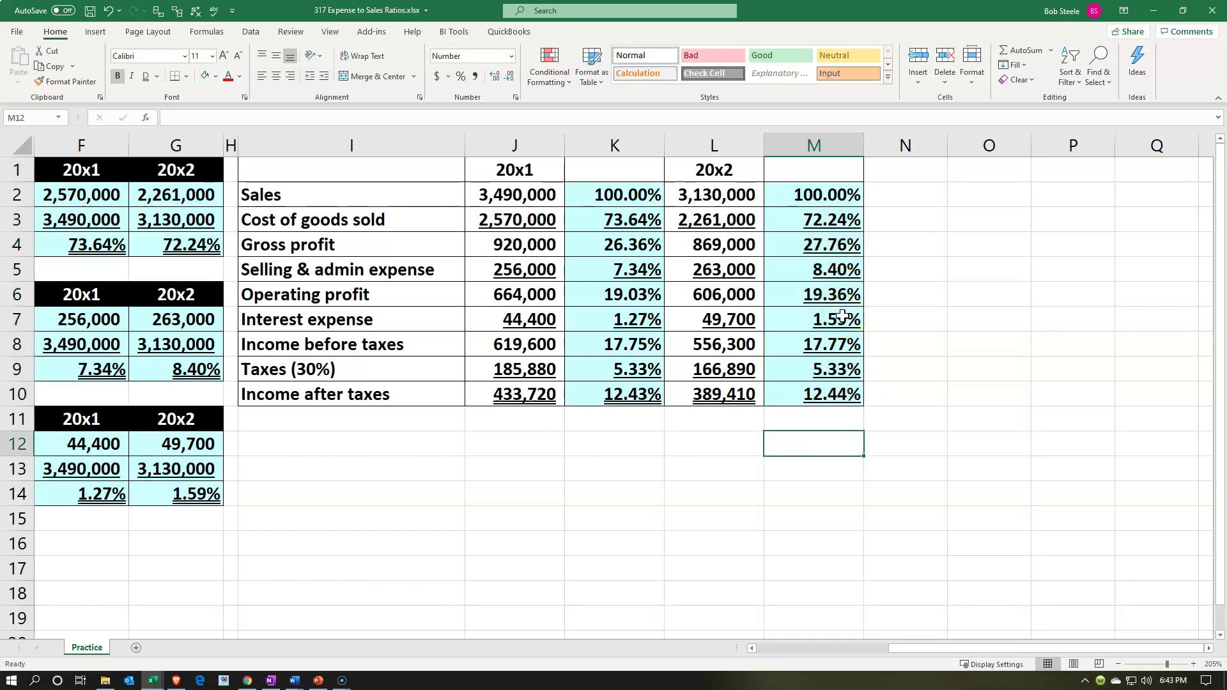
{"action": "double_click", "coordinate": [835, 345]}
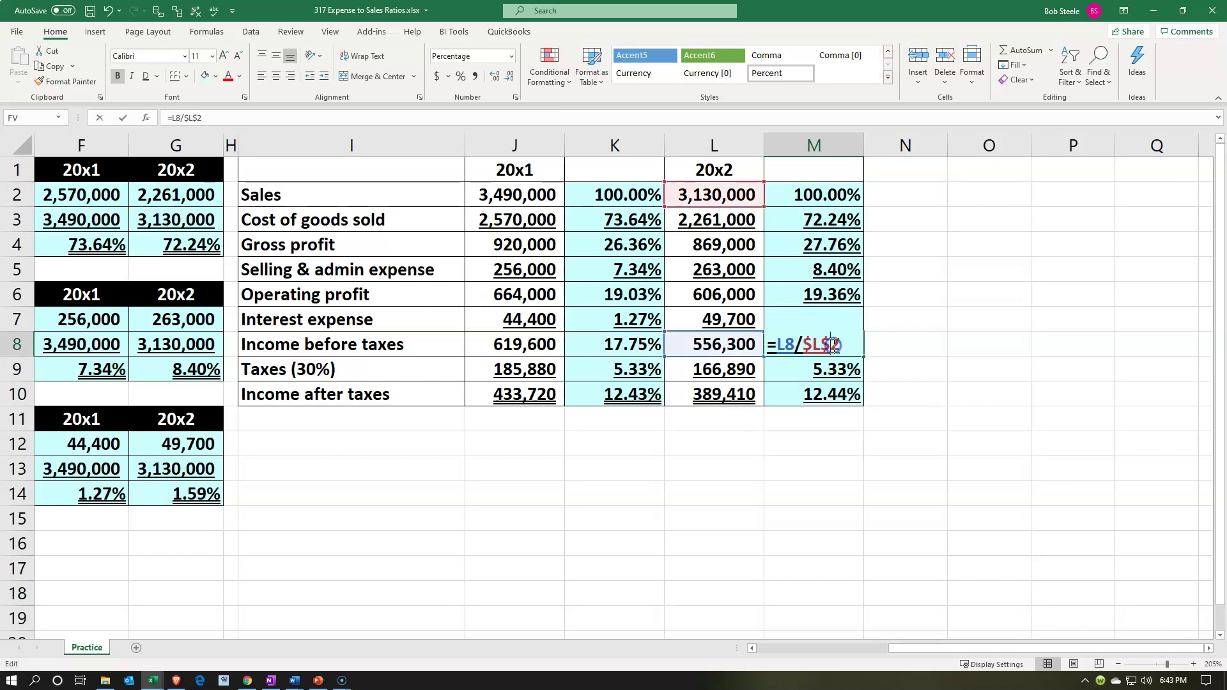
{"action": "key", "text": "Return"}
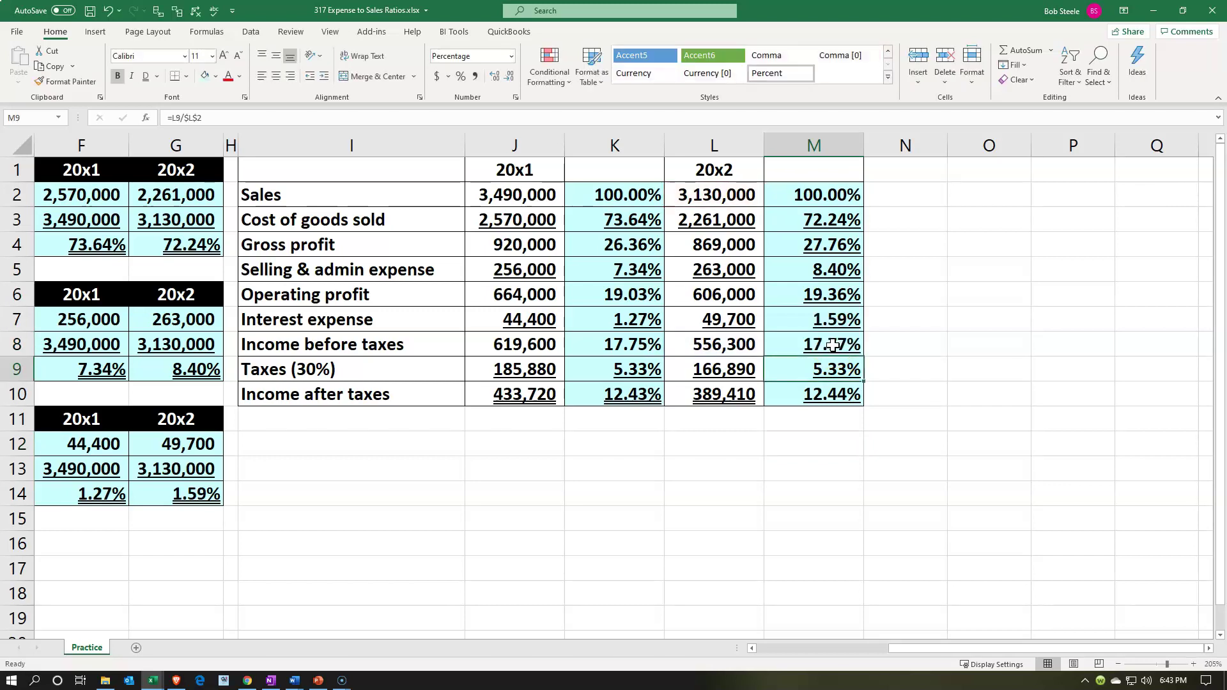
- Undo the formula fill in M4:M10
{"action": "left_click", "coordinate": [110, 13]}
{"action": "left_click", "coordinate": [110, 13]}
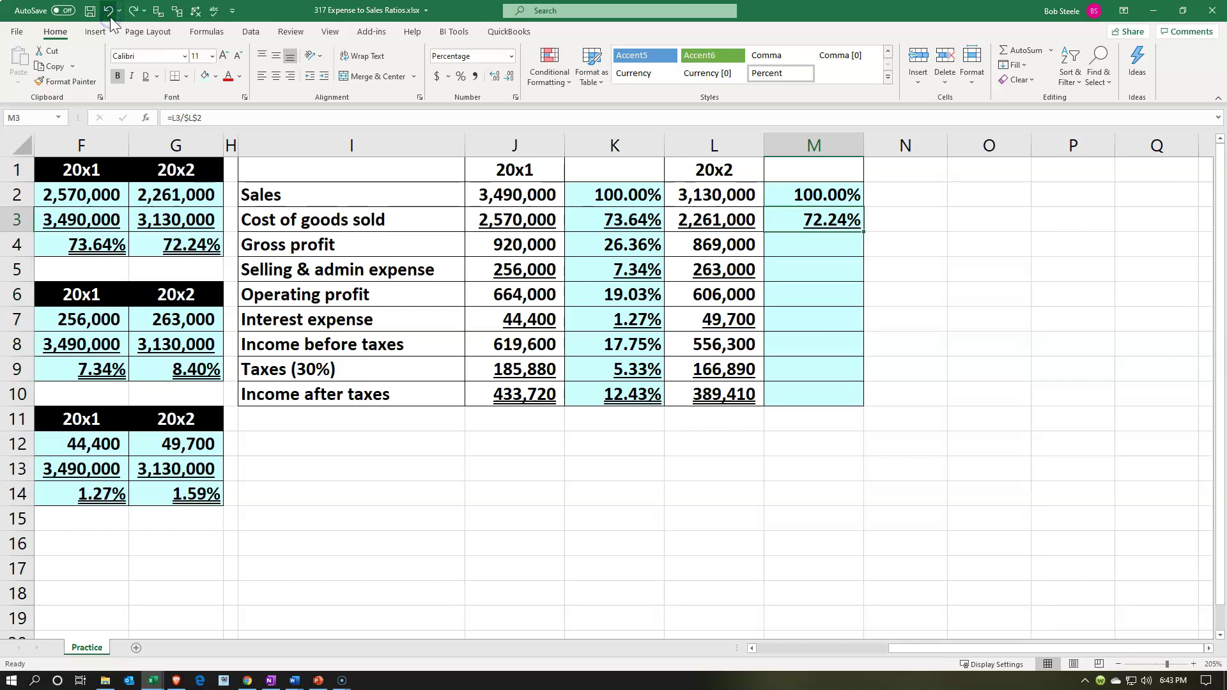
- Copy M3 and paste only its formula into M4:M10, keeping the destination cells' underlining
{"action": "right_click", "coordinate": [827, 225]}
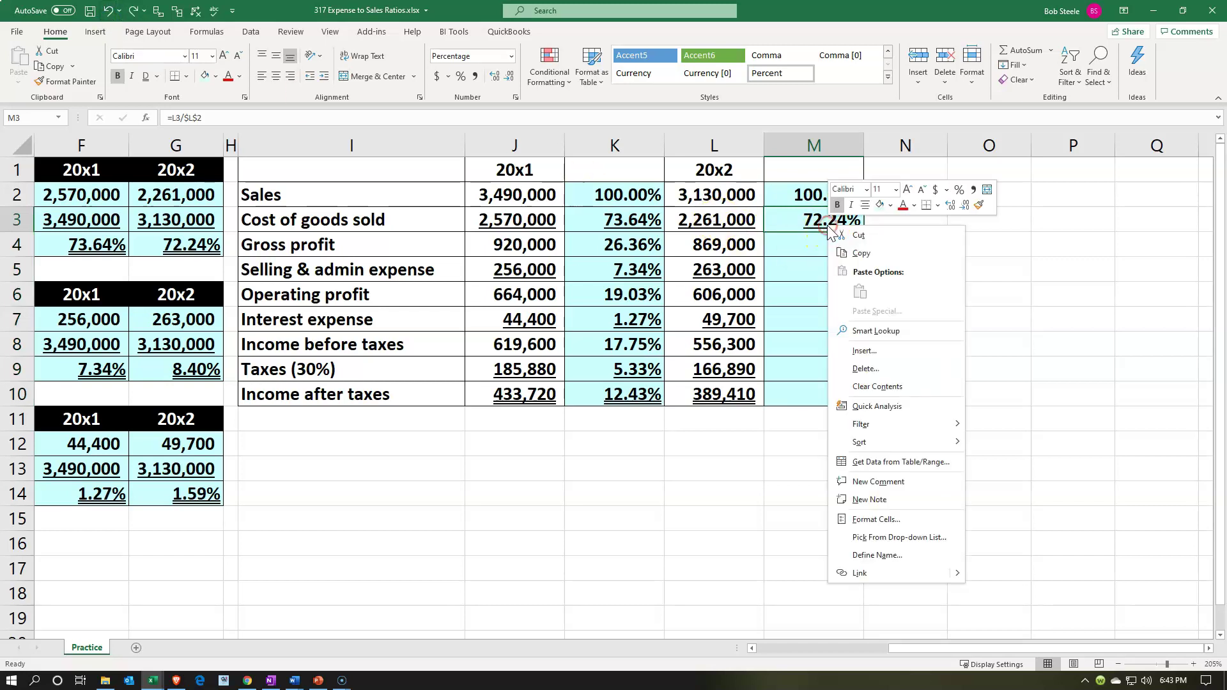
{"action": "left_click", "coordinate": [848, 254]}
{"action": "left_click_drag", "start_coordinate": [830, 243], "coordinate": [831, 391]}
{"action": "right_click", "coordinate": [832, 394]}
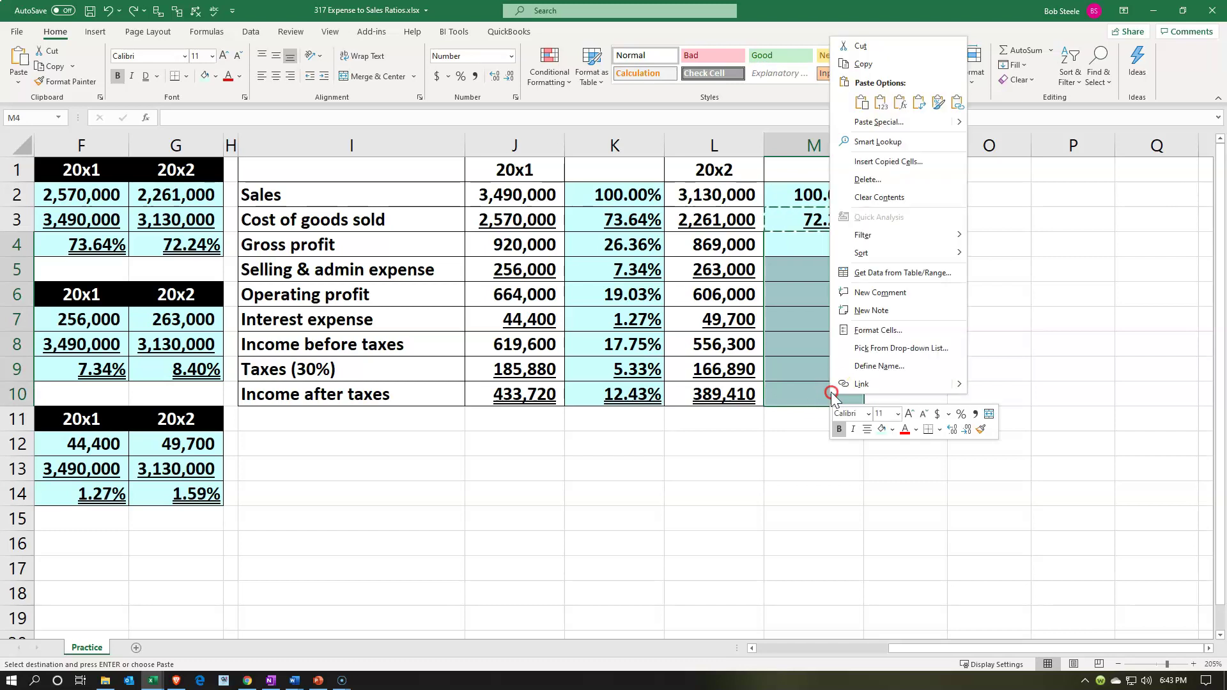
{"action": "left_click", "coordinate": [901, 105]}
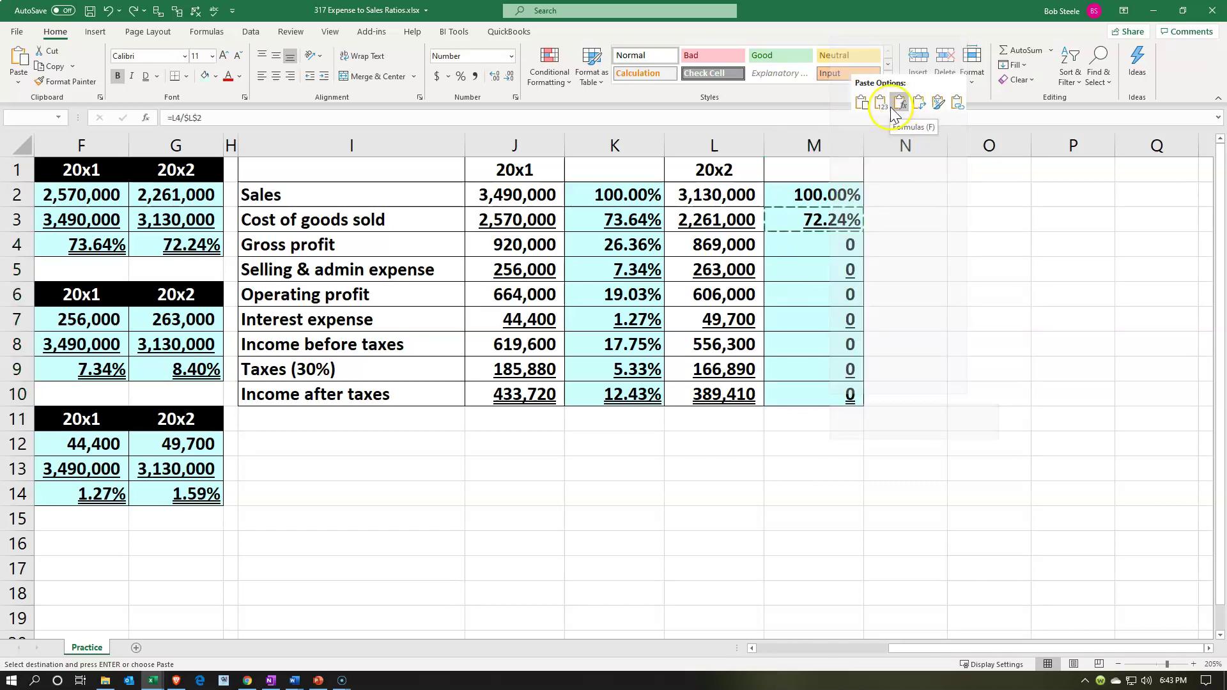
{"action": "left_click", "coordinate": [901, 105]}
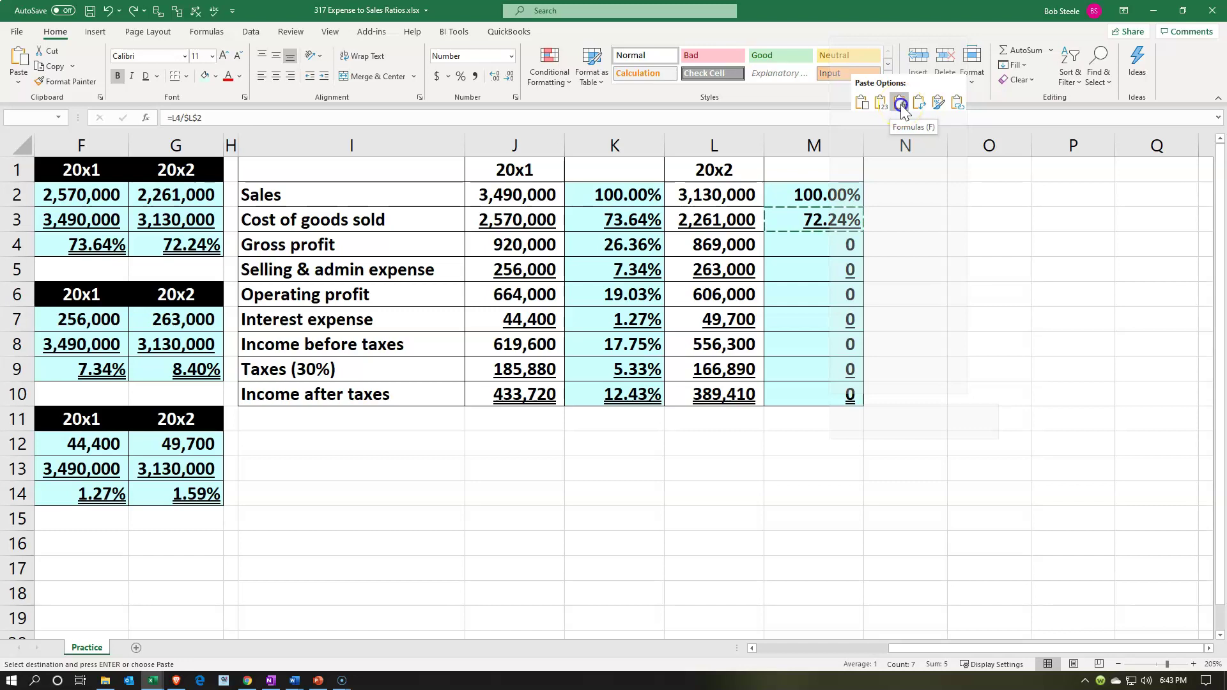
{"action": "left_click", "coordinate": [900, 103]}
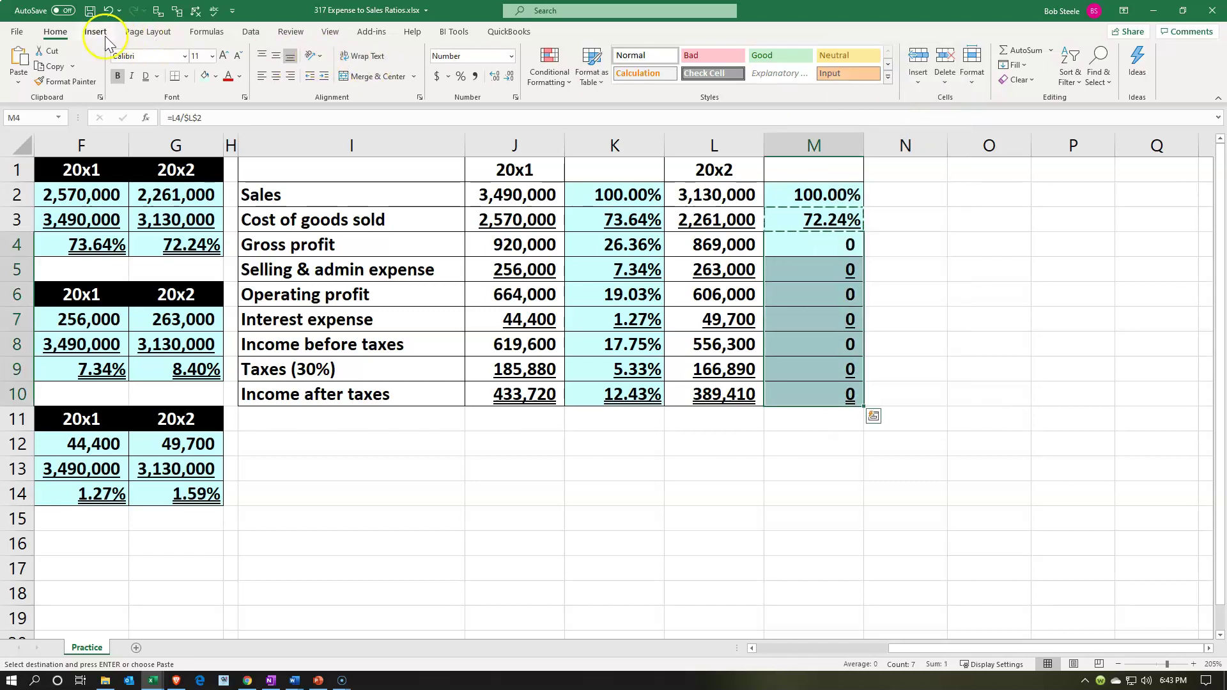
- Format the 20x2 shares in M4:M10 as percentages with two decimal places
{"action": "left_click", "coordinate": [460, 76]}
{"action": "left_click", "coordinate": [495, 76]}
{"action": "left_click", "coordinate": [495, 76]}
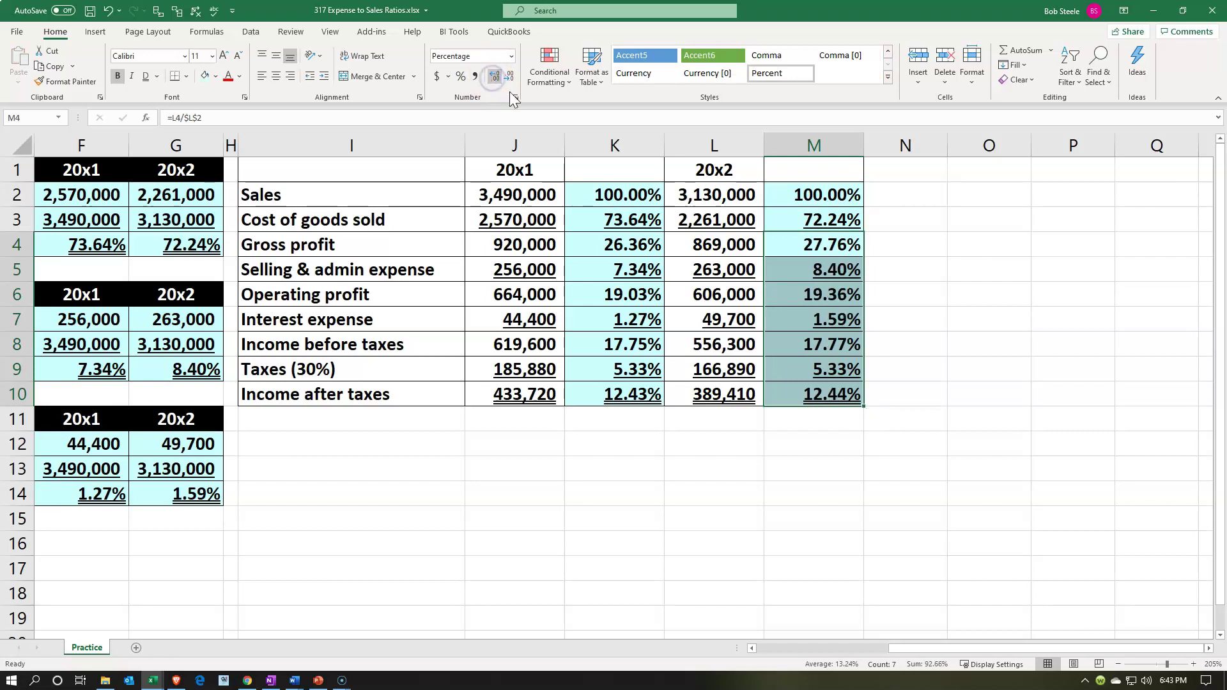
- Undo the percentage formatting and formula paste in M4:M10, along with the percentage formatting of M3
{"action": "left_click", "coordinate": [108, 11]}
{"action": "left_click", "coordinate": [108, 11]}
{"action": "left_click", "coordinate": [108, 11]}
{"action": "left_click", "coordinate": [107, 14]}
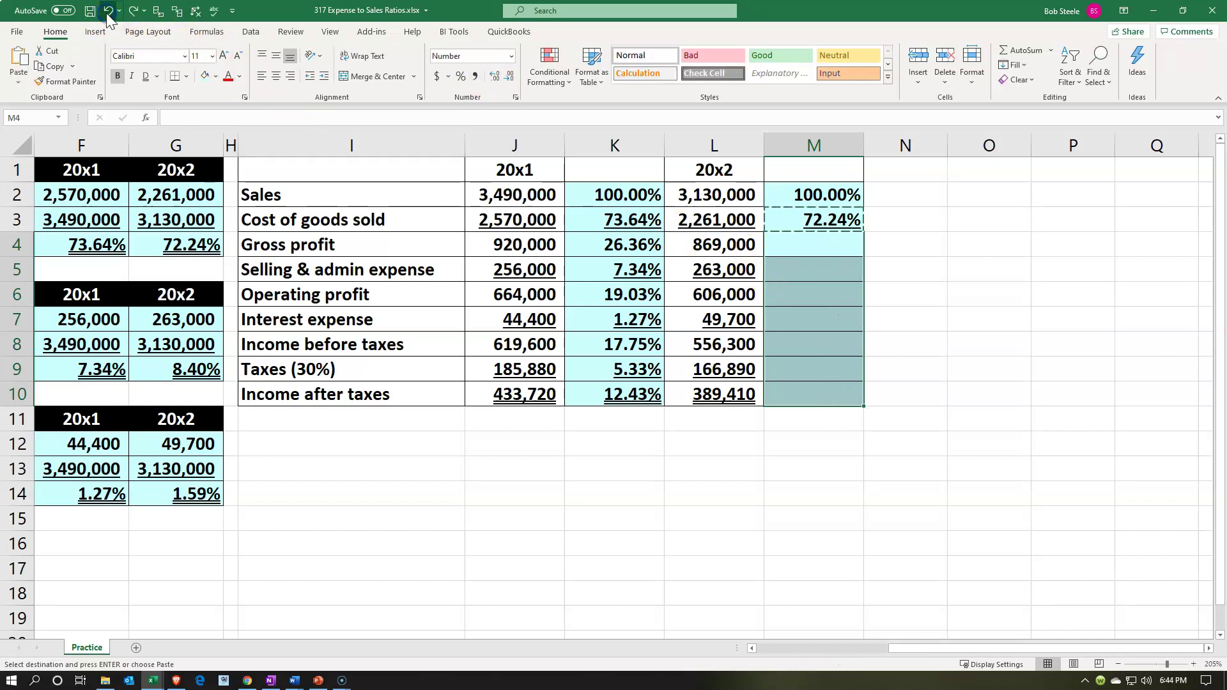
{"action": "left_click", "coordinate": [107, 14]}
{"action": "left_click", "coordinate": [108, 10]}
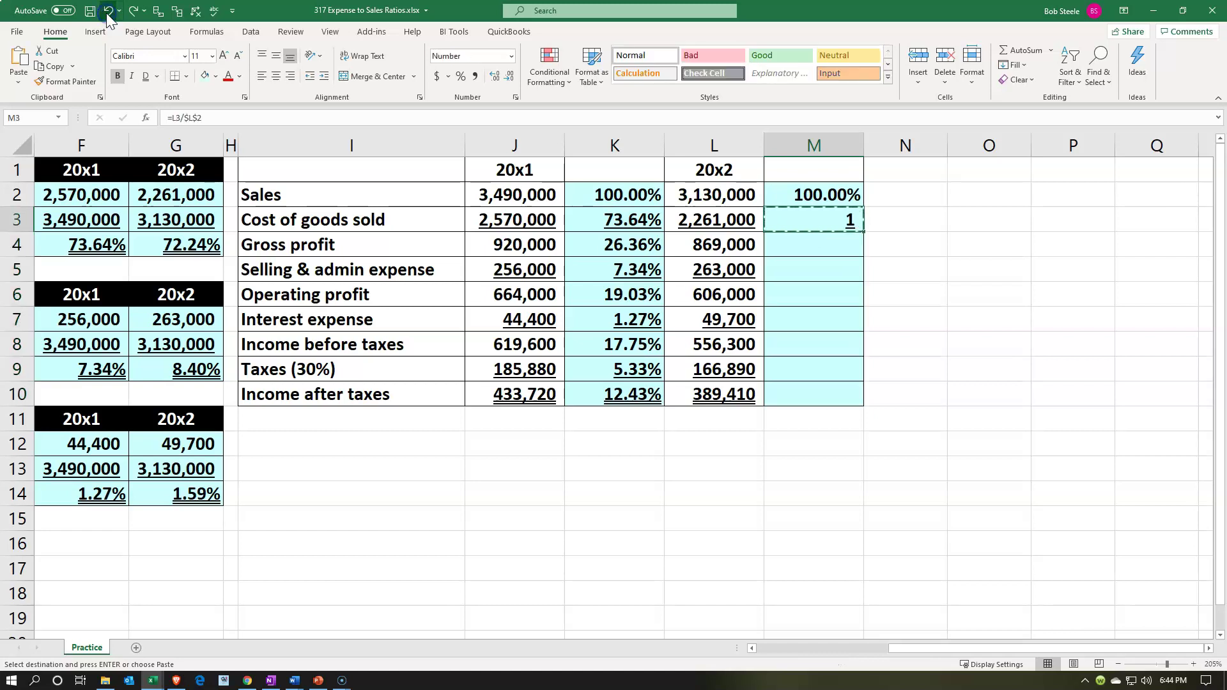
- Redo the percentage formatting of M3 and the formula paste into M4:M10
{"action": "left_click", "coordinate": [132, 11]}
{"action": "left_click", "coordinate": [133, 11]}
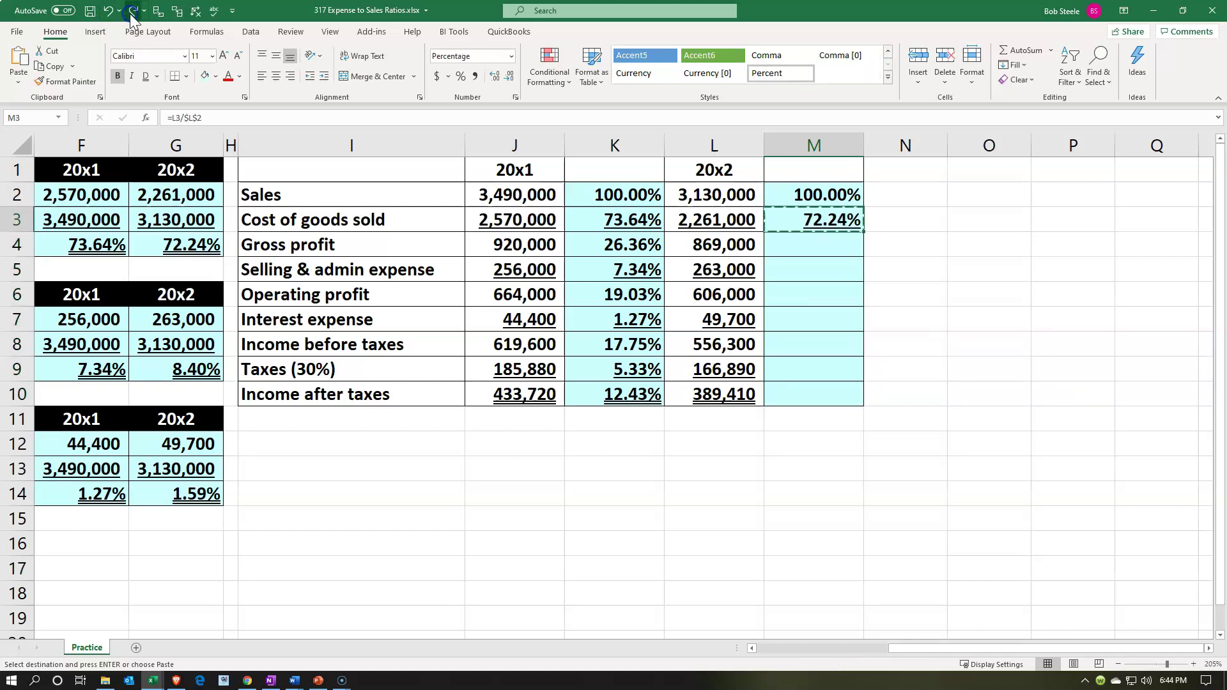
{"action": "left_click", "coordinate": [132, 11]}
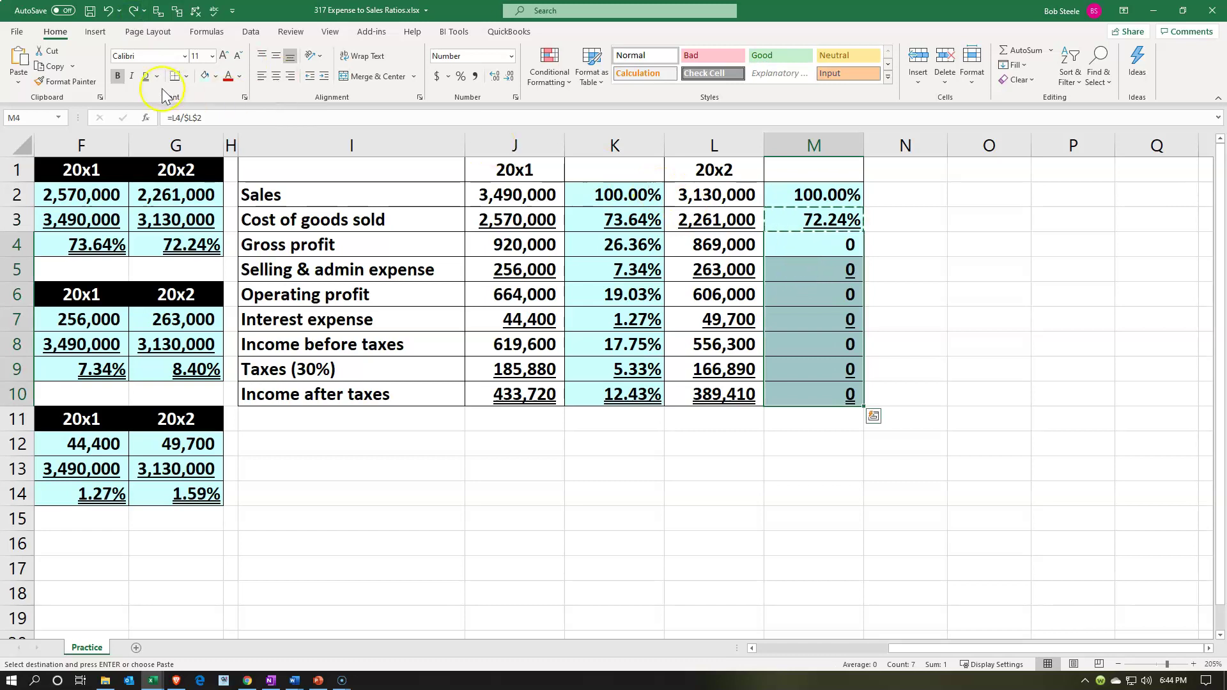
- Fill the M3 formula down through M10, and apply the formatting of K2:K10 to M2:M10
{"action": "left_click", "coordinate": [839, 227]}
{"action": "left_click_drag", "start_coordinate": [863, 231], "coordinate": [860, 401]}
{"action": "left_click_drag", "start_coordinate": [629, 199], "coordinate": [644, 383]}
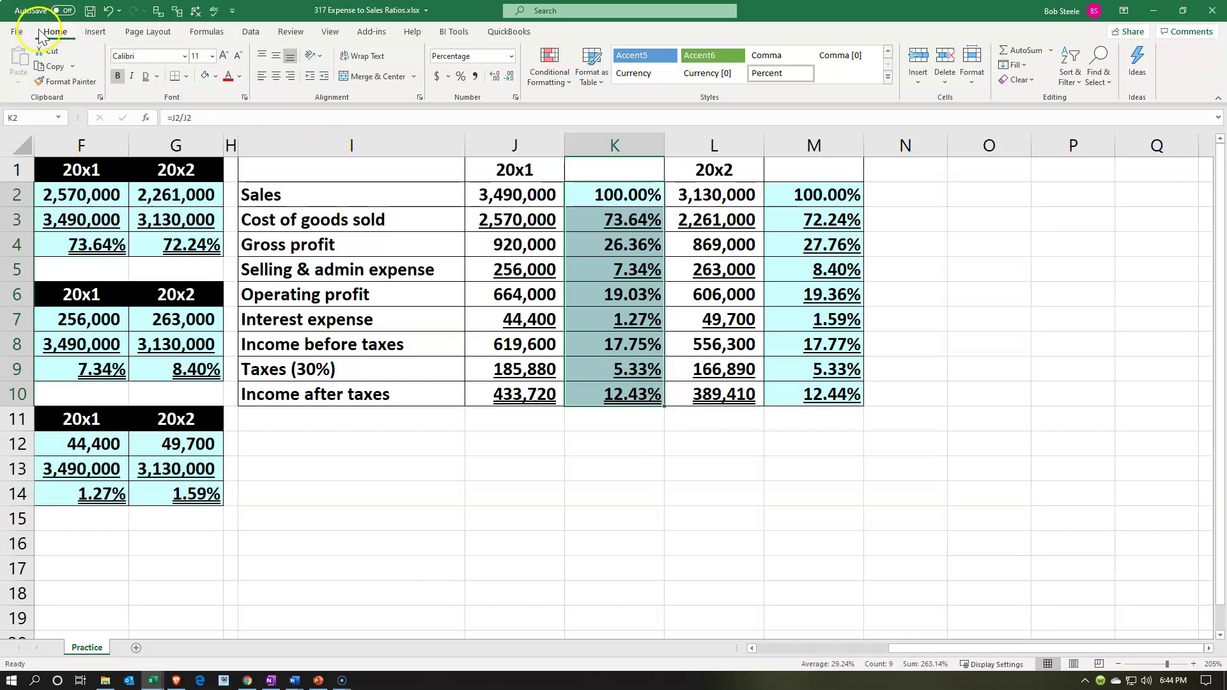
{"action": "left_click", "coordinate": [70, 82]}
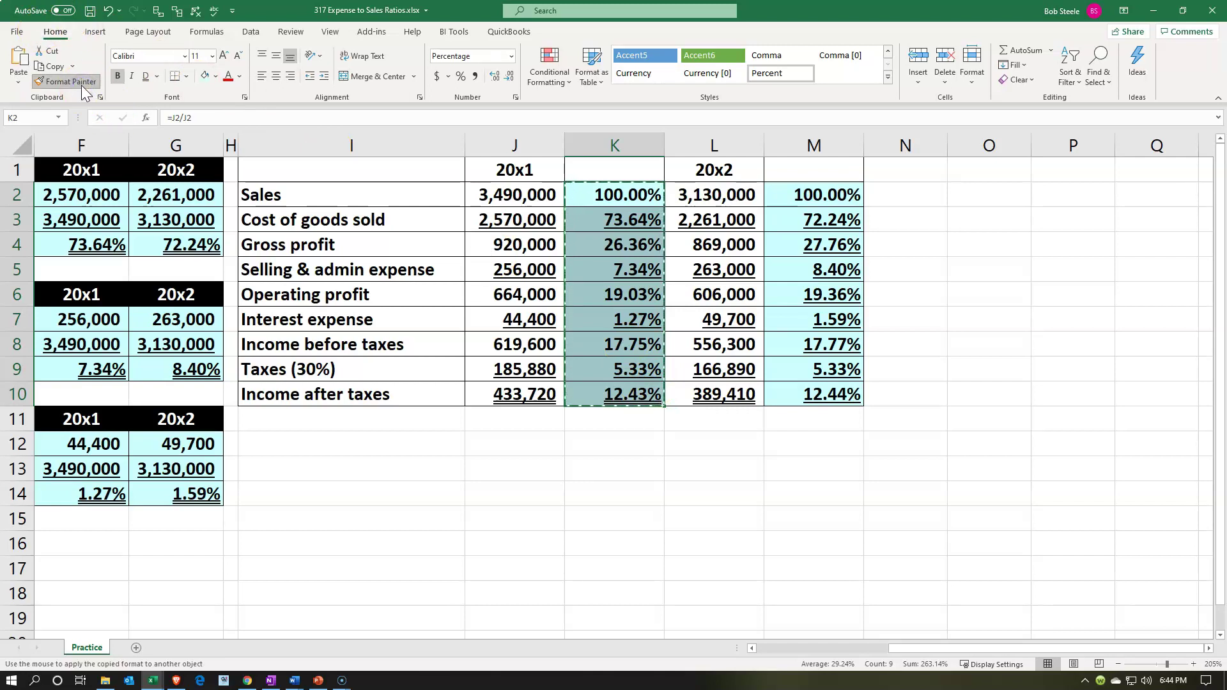
{"action": "left_click", "coordinate": [815, 195]}
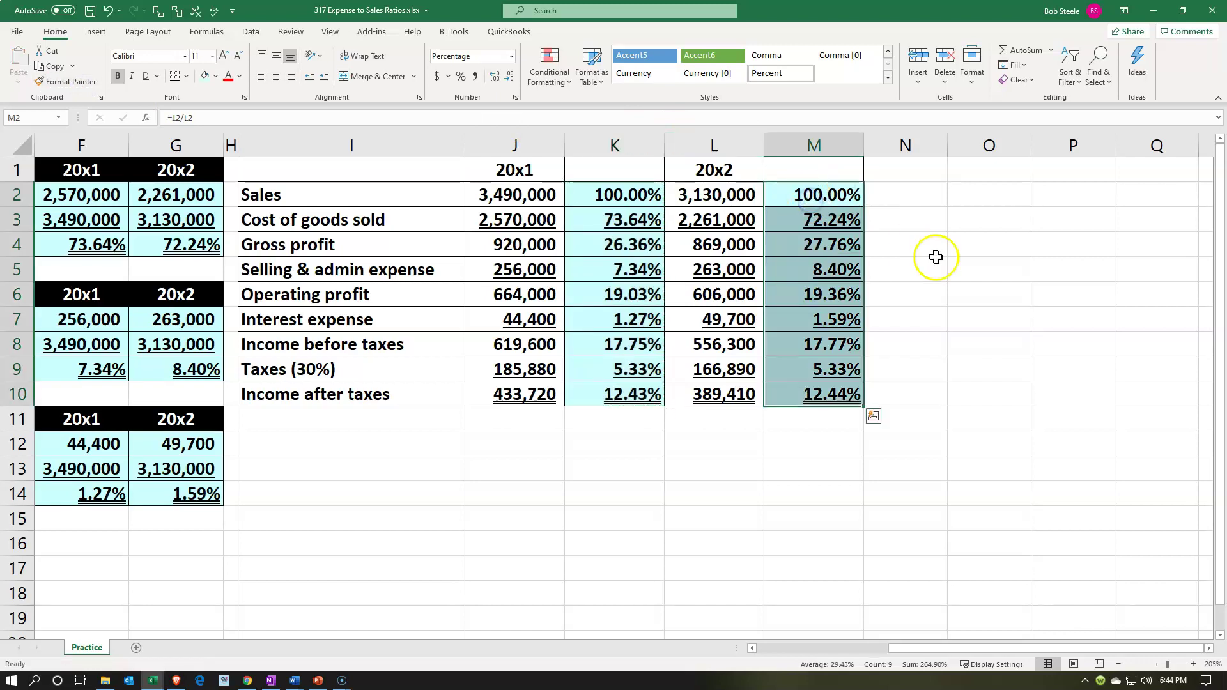
{"action": "left_click", "coordinate": [937, 285]}
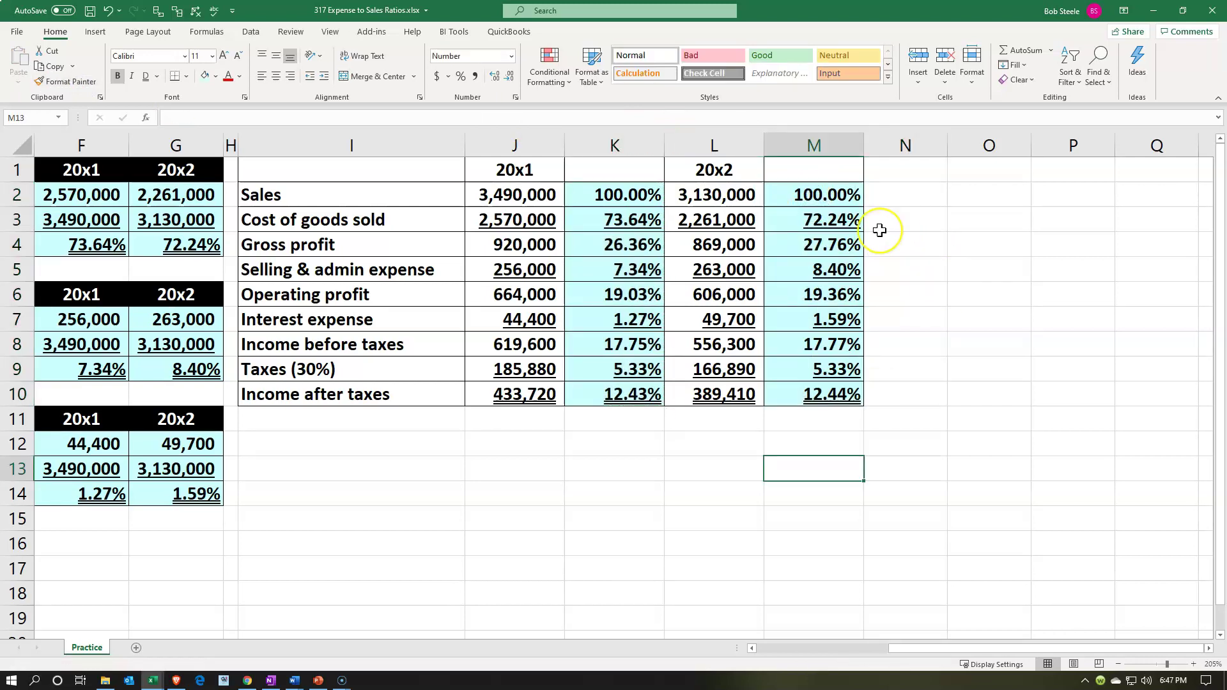
- Calculate the change in the sales percentage in N2 with the formula =M2-K2
{"action": "left_click", "coordinate": [903, 202]}
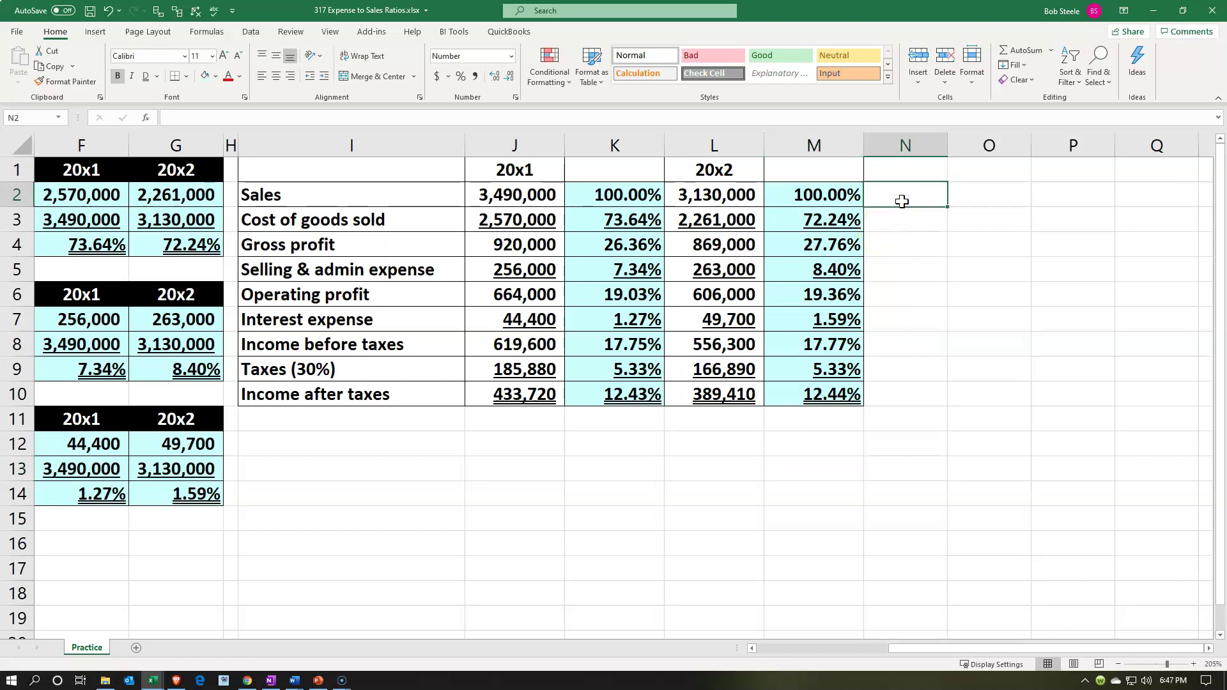
{"action": "type", "text": "="}
{"action": "key", "text": "Left"}
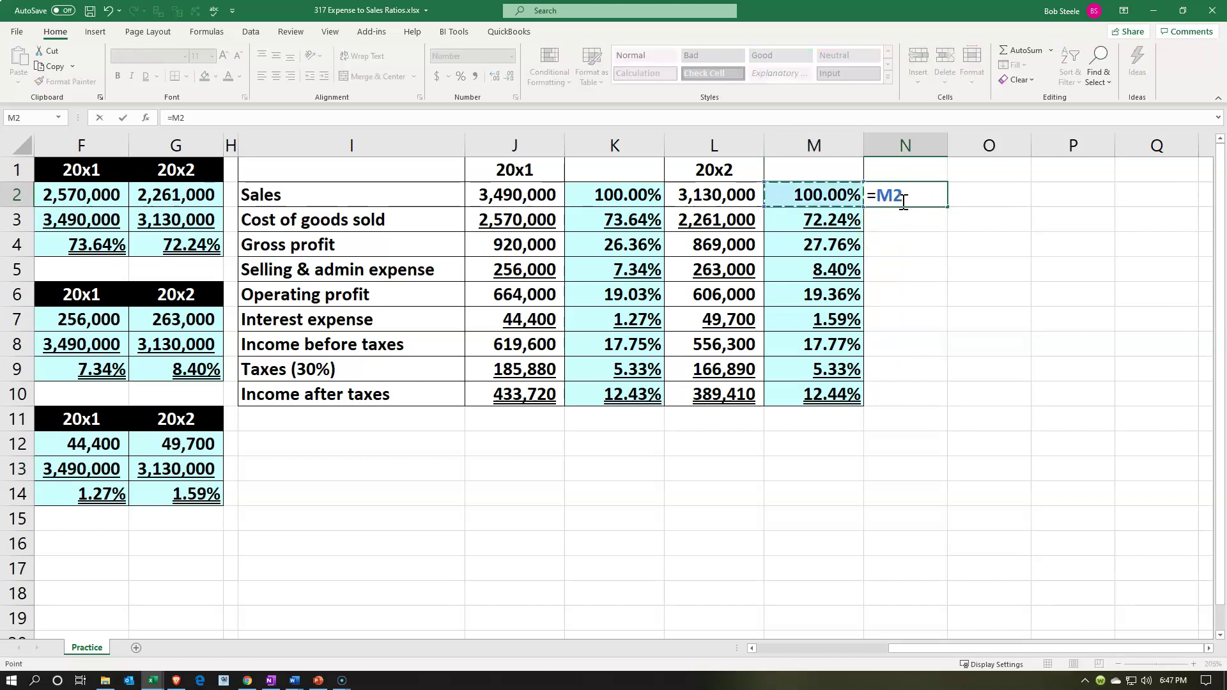
{"action": "type", "text": "-"}
{"action": "key", "text": "Left"}
{"action": "key", "text": "Left"}
{"action": "key", "text": "Left"}
{"action": "key", "text": "Return"}
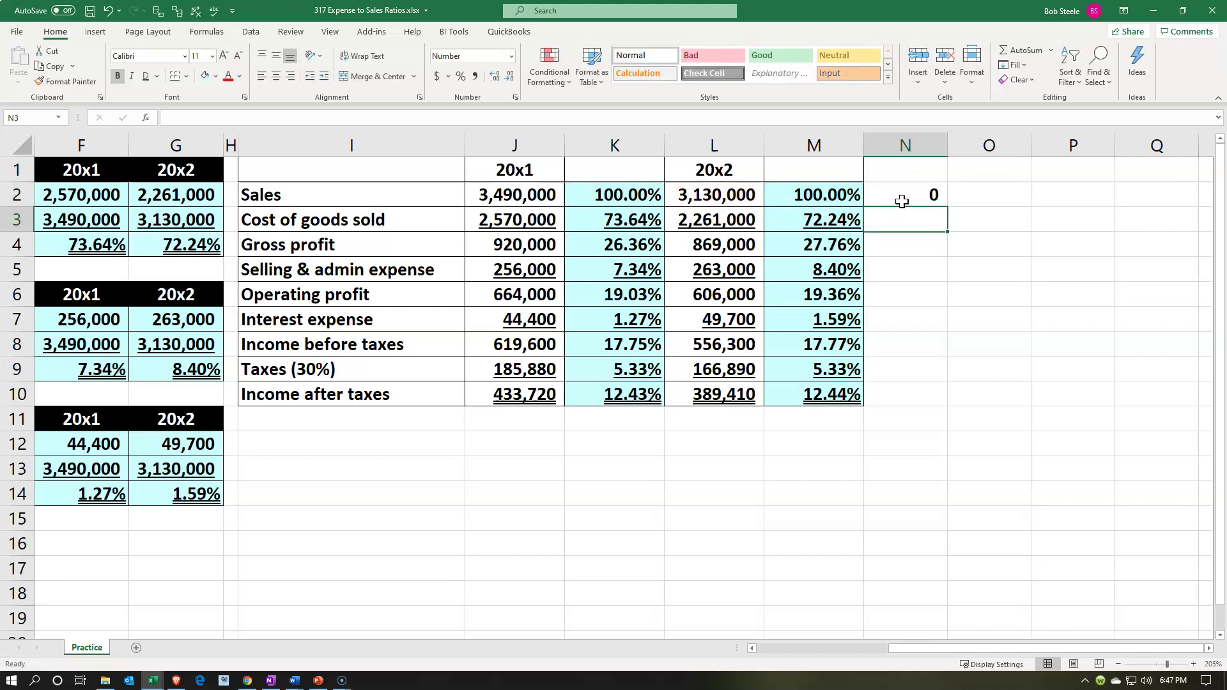
- Apply M2's formatting to N2 and fill the difference formula down through N10
{"action": "left_click", "coordinate": [839, 192]}
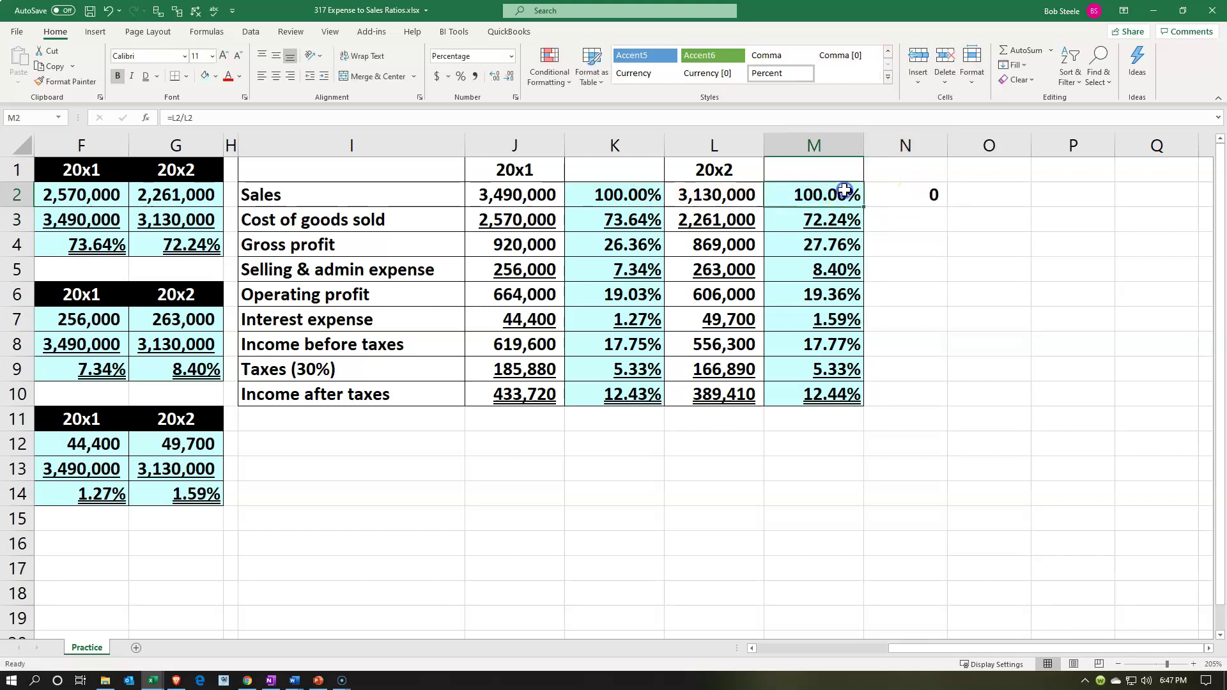
{"action": "left_click", "coordinate": [67, 81]}
{"action": "left_click", "coordinate": [903, 193]}
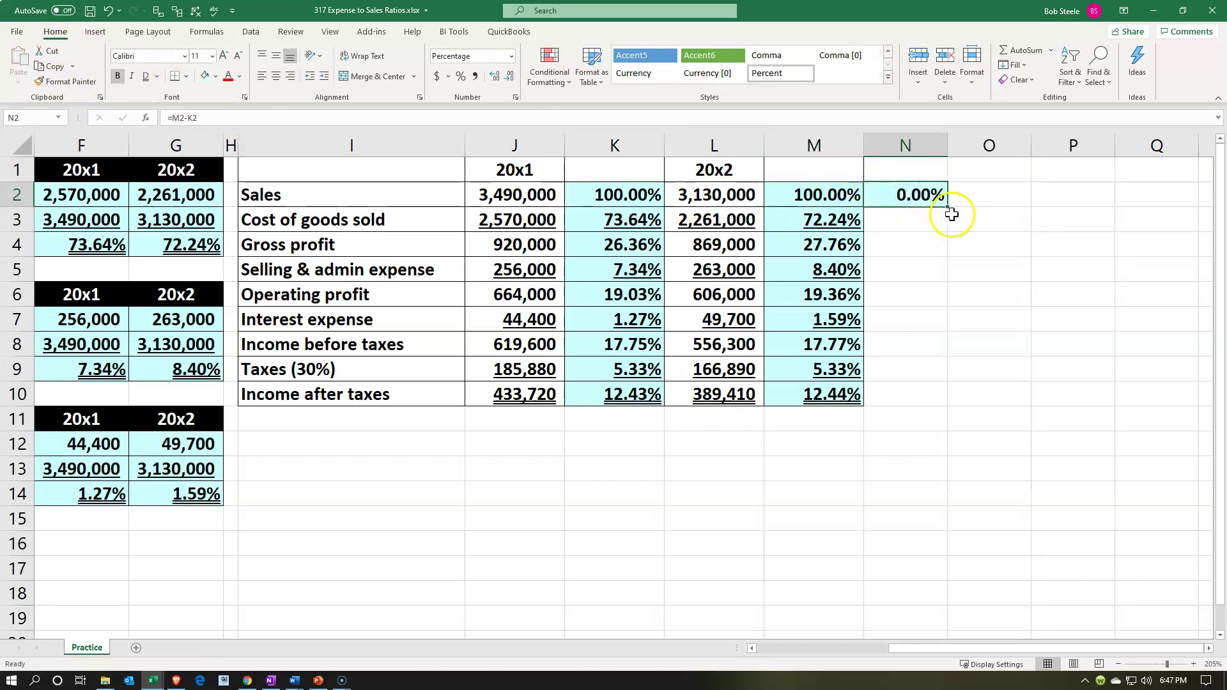
{"action": "left_click_drag", "start_coordinate": [949, 208], "coordinate": [938, 404]}
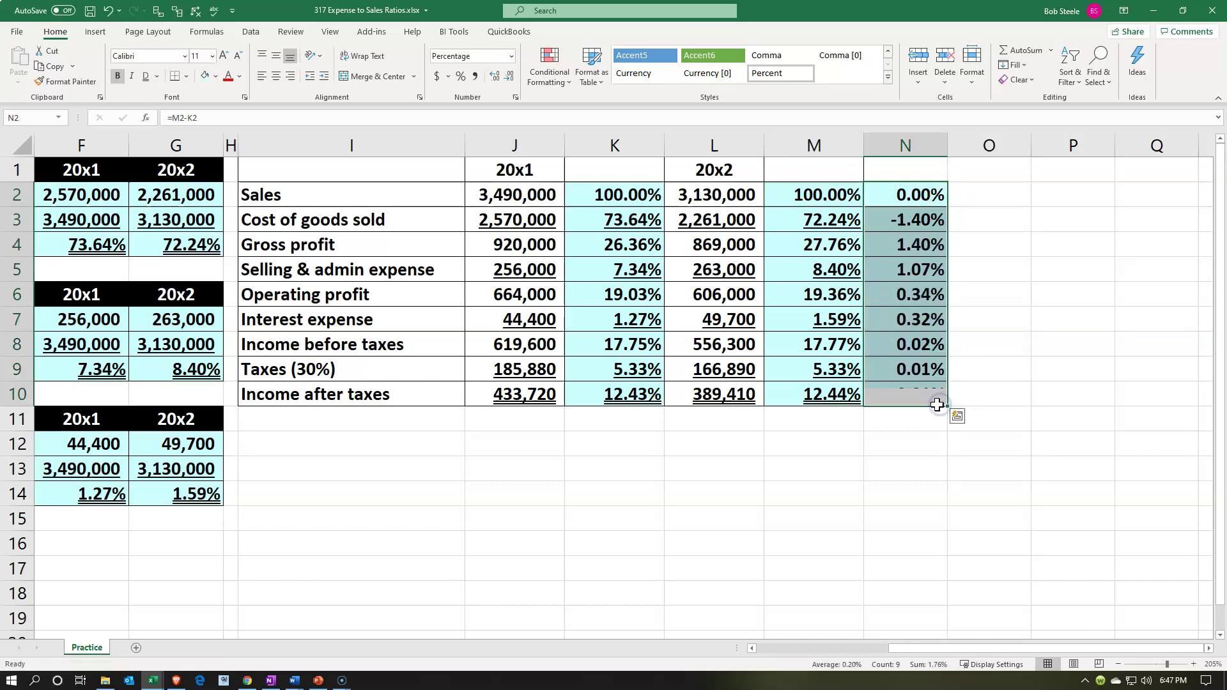
- Copy the formatting of M2:M10, including its underlines, onto the differences in N2:N10
{"action": "left_click_drag", "start_coordinate": [784, 195], "coordinate": [800, 394]}
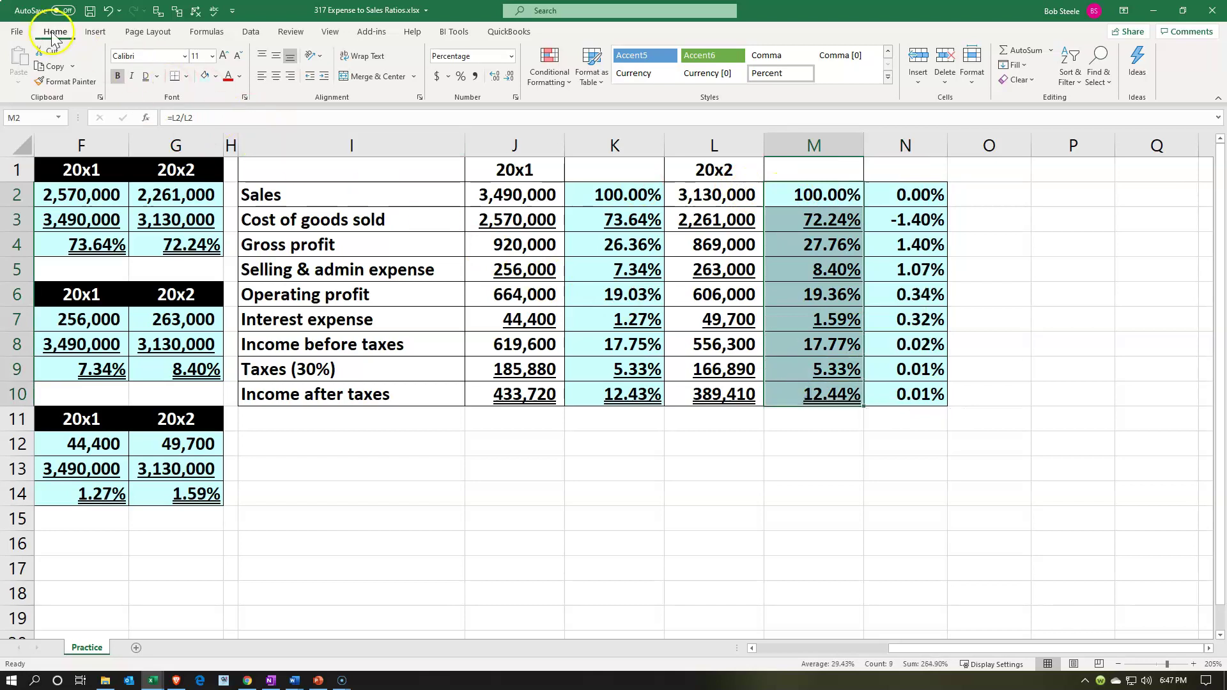
{"action": "left_click", "coordinate": [70, 83]}
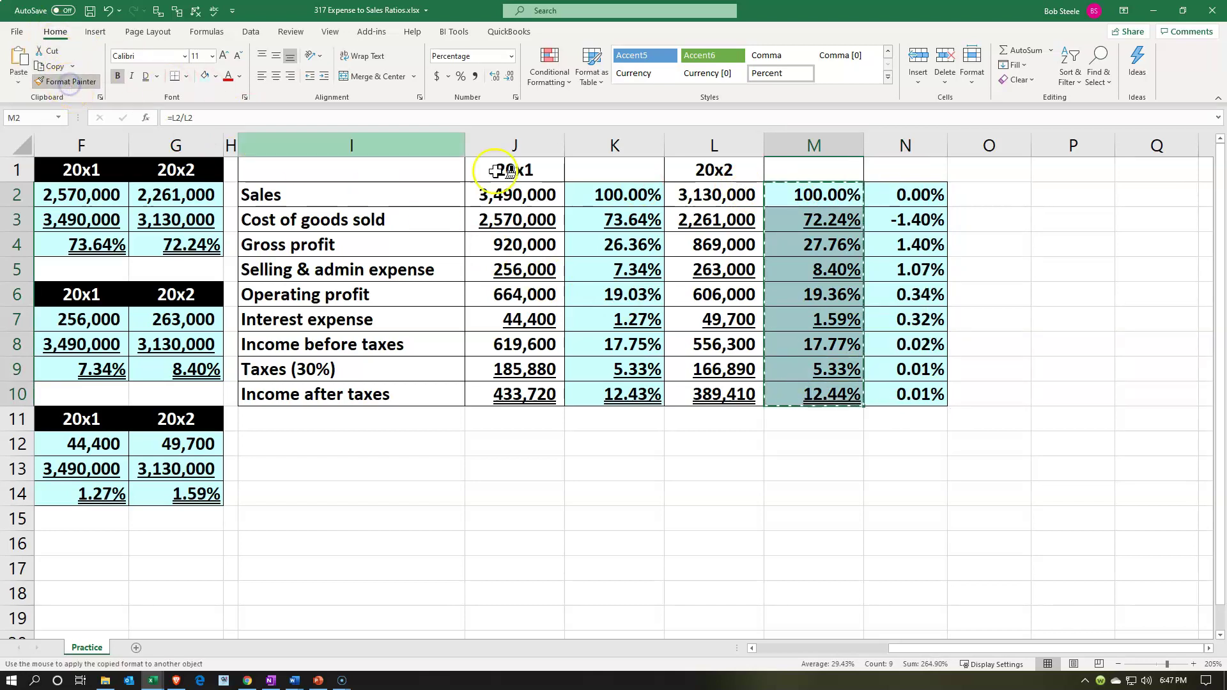
{"action": "left_click", "coordinate": [930, 192]}
- Enter the heading "Difference" in N1 and autofit column N to it
{"action": "left_click", "coordinate": [907, 173]}
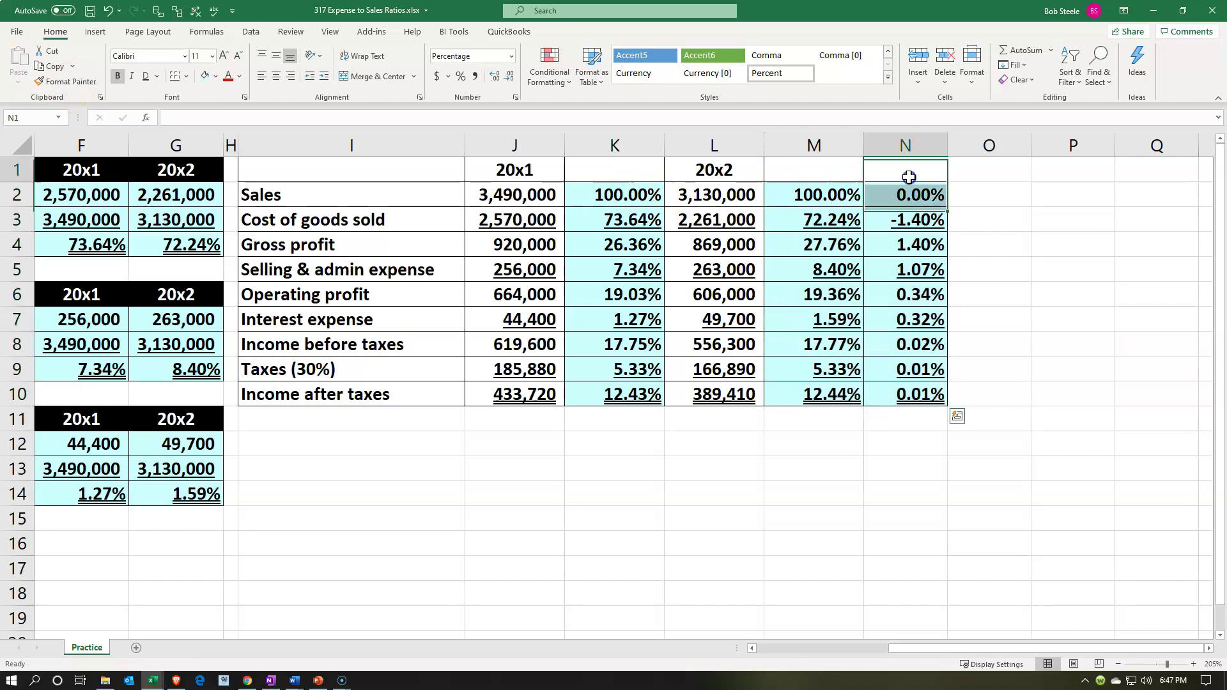
{"action": "type", "text": "Diff"}
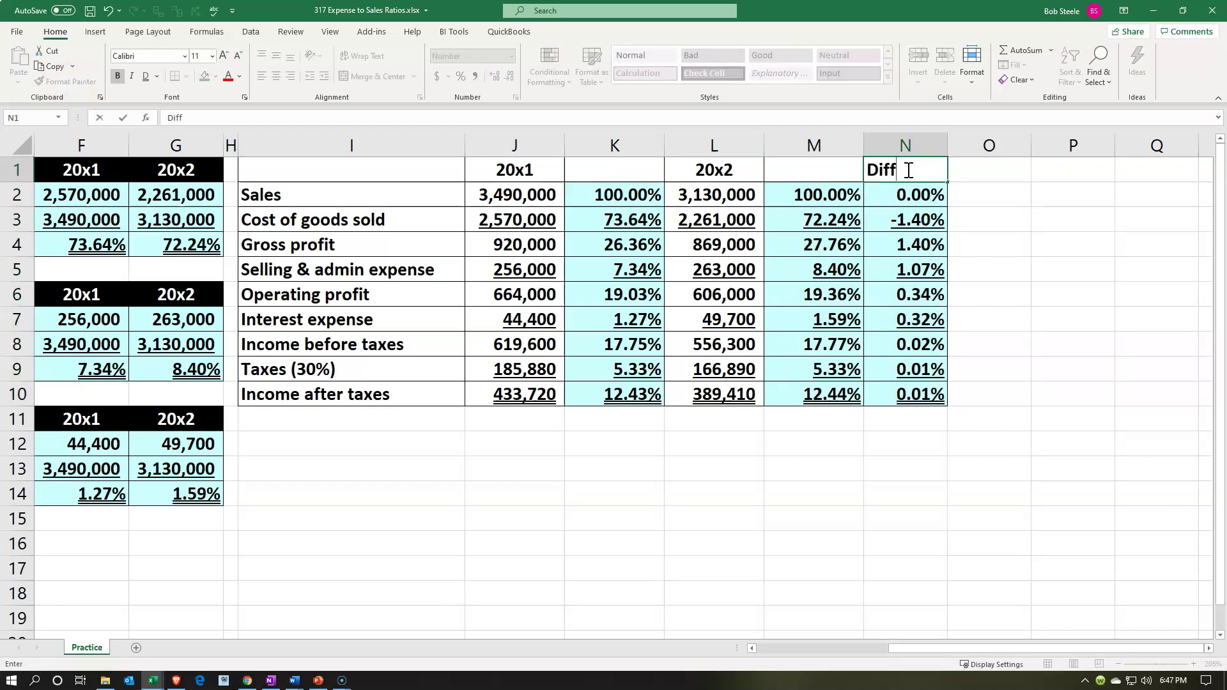
{"action": "type", "text": "erence"}
{"action": "key", "text": "Return"}
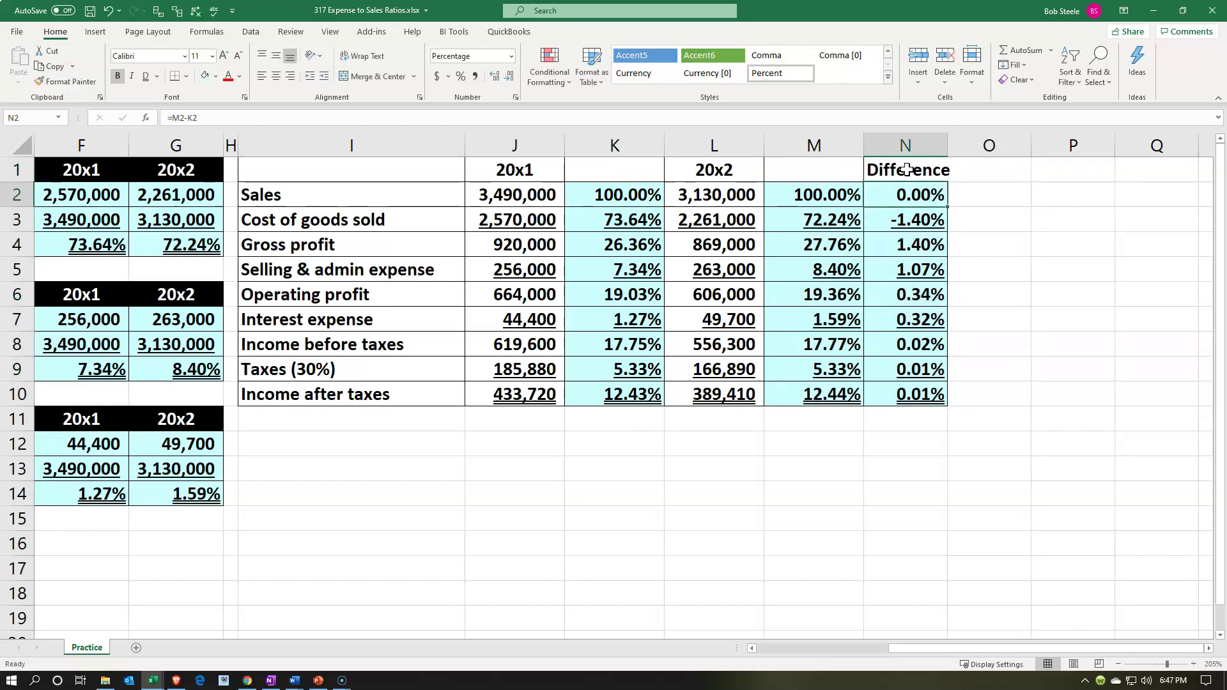
{"action": "double_click", "coordinate": [949, 153]}
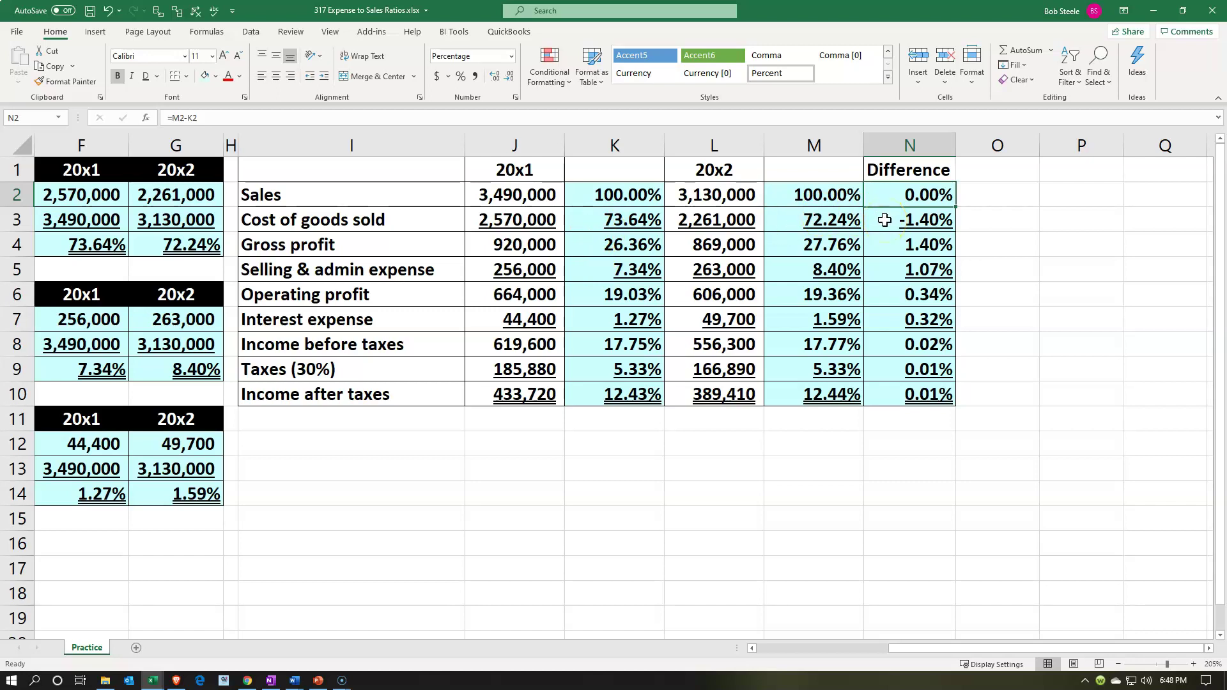
{"action": "left_click", "coordinate": [894, 291]}
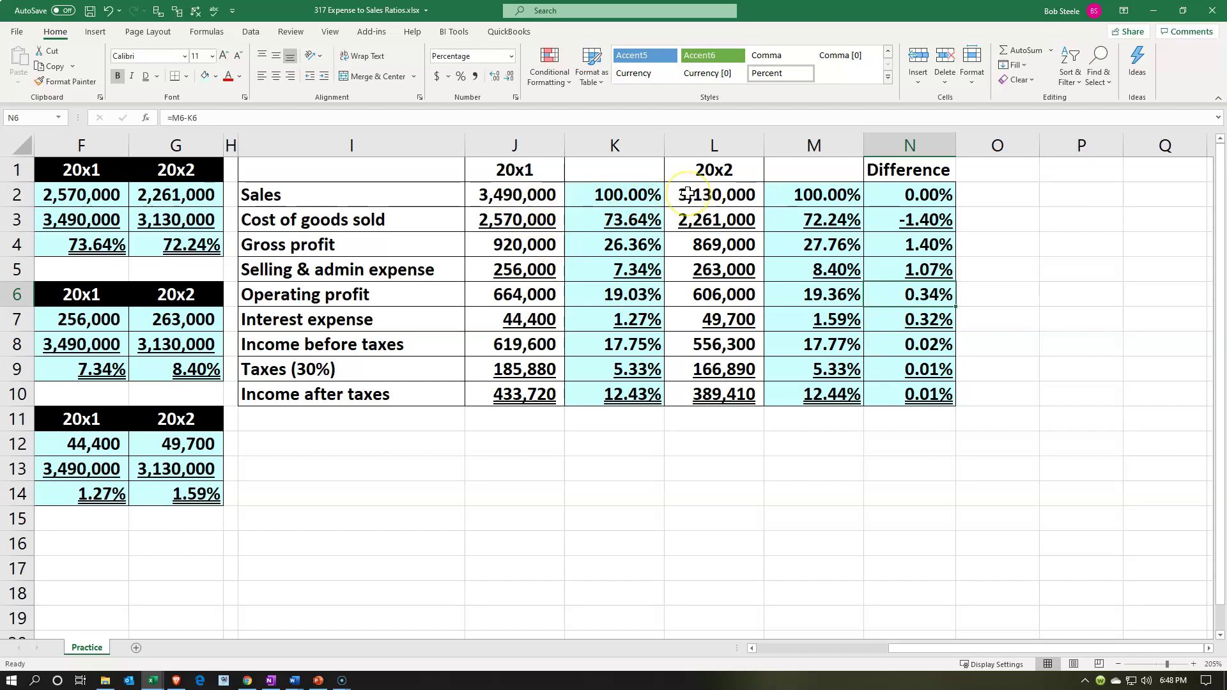
- Calculate the dollar change in sales from 20x1 to 20x2 in L12 with the formula =L2-J2
{"action": "left_click", "coordinate": [739, 427]}
{"action": "left_click", "coordinate": [739, 444]}
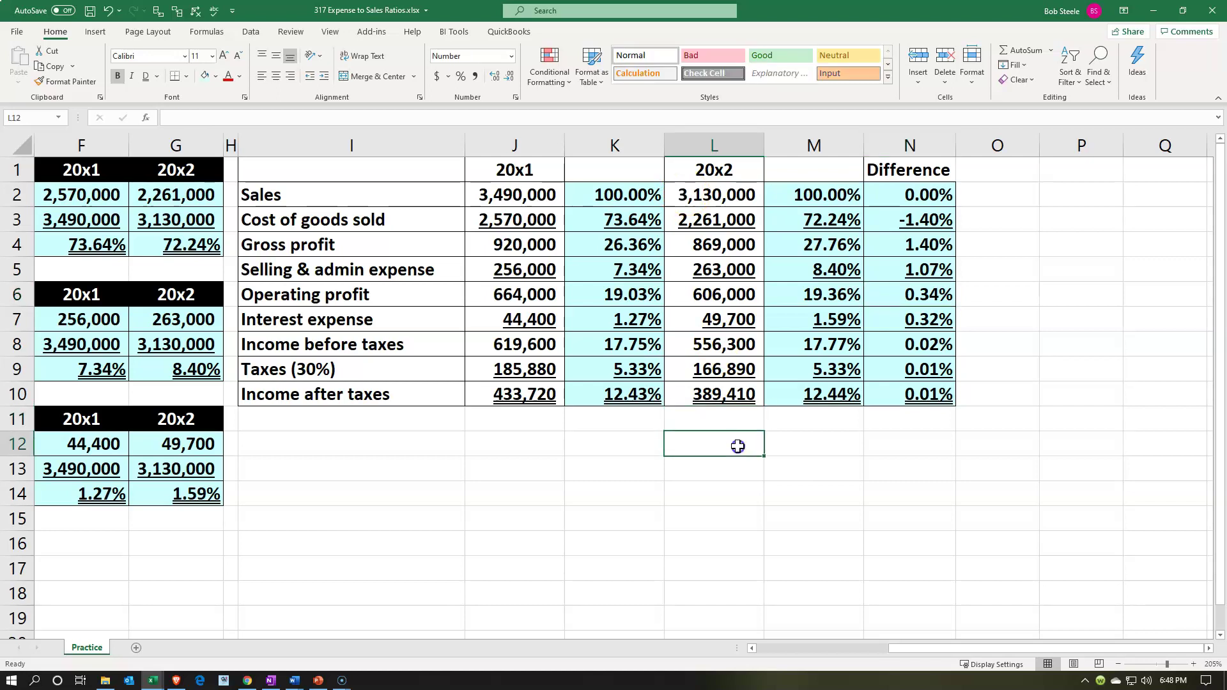
{"action": "type", "text": "="}
{"action": "key", "text": "Up"}
{"action": "key", "text": "Up"}
{"action": "key", "text": "Up"}
{"action": "key", "text": "Up"}
{"action": "key", "text": "Up"}
{"action": "key", "text": "Up"}
{"action": "key", "text": "Up"}
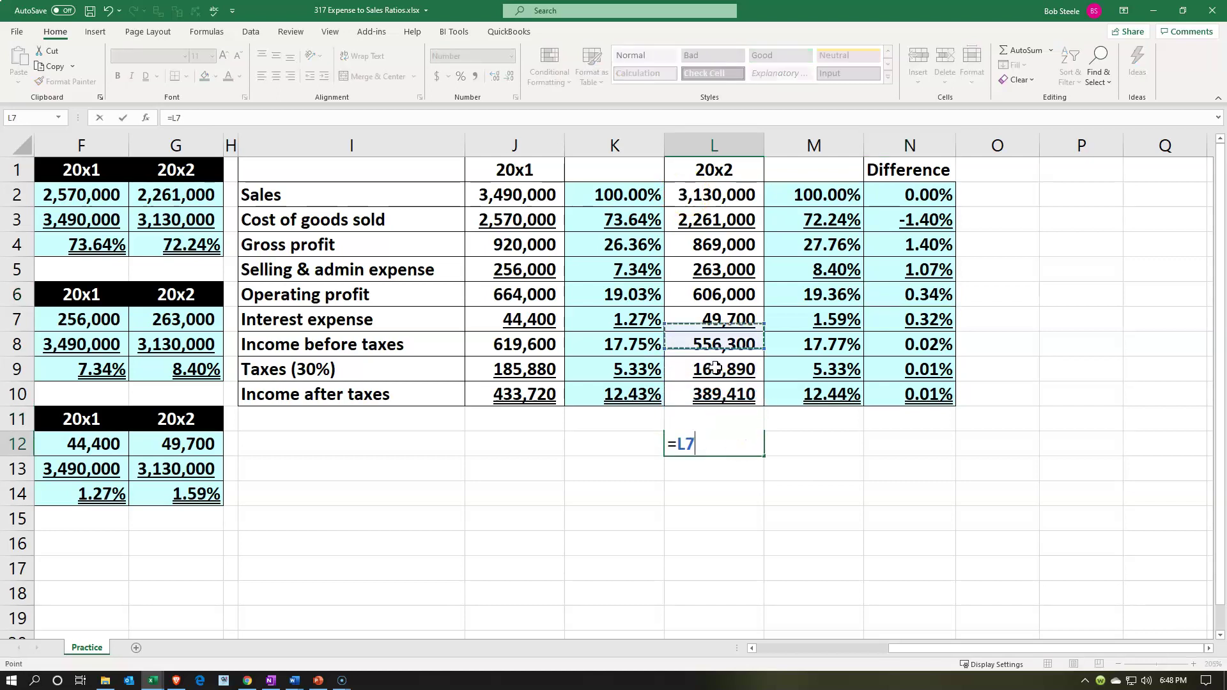
{"action": "key", "text": "Up"}
{"action": "key", "text": "Up"}
{"action": "key", "text": "Up"}
{"action": "type", "text": "-"}
{"action": "key", "text": "Left"}
{"action": "key", "text": "Left"}
{"action": "key", "text": "Left"}
{"action": "key", "text": "Up"}
{"action": "key", "text": "Up"}
{"action": "key", "text": "Up"}
{"action": "key", "text": "Up"}
{"action": "key", "text": "Up"}
{"action": "key", "text": "Up"}
{"action": "key", "text": "Up"}
{"action": "key", "text": "Up"}
{"action": "key", "text": "Up"}
{"action": "key", "text": "Up"}
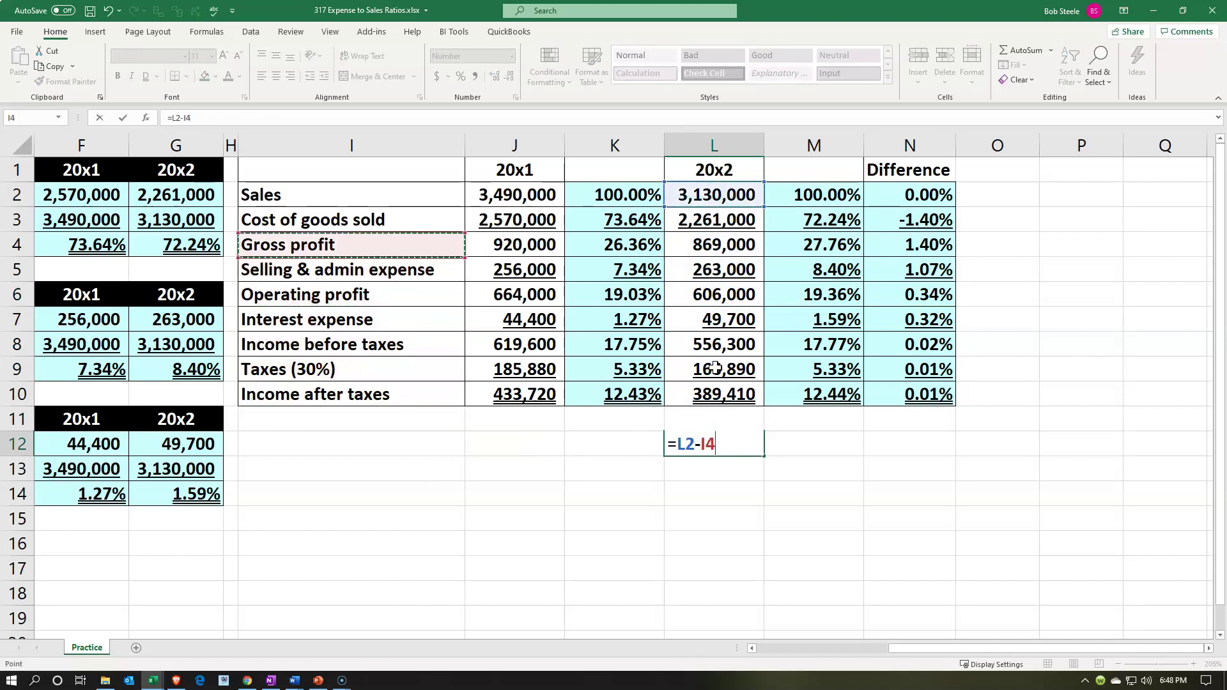
{"action": "key", "text": "Right"}
{"action": "key", "text": "Return"}
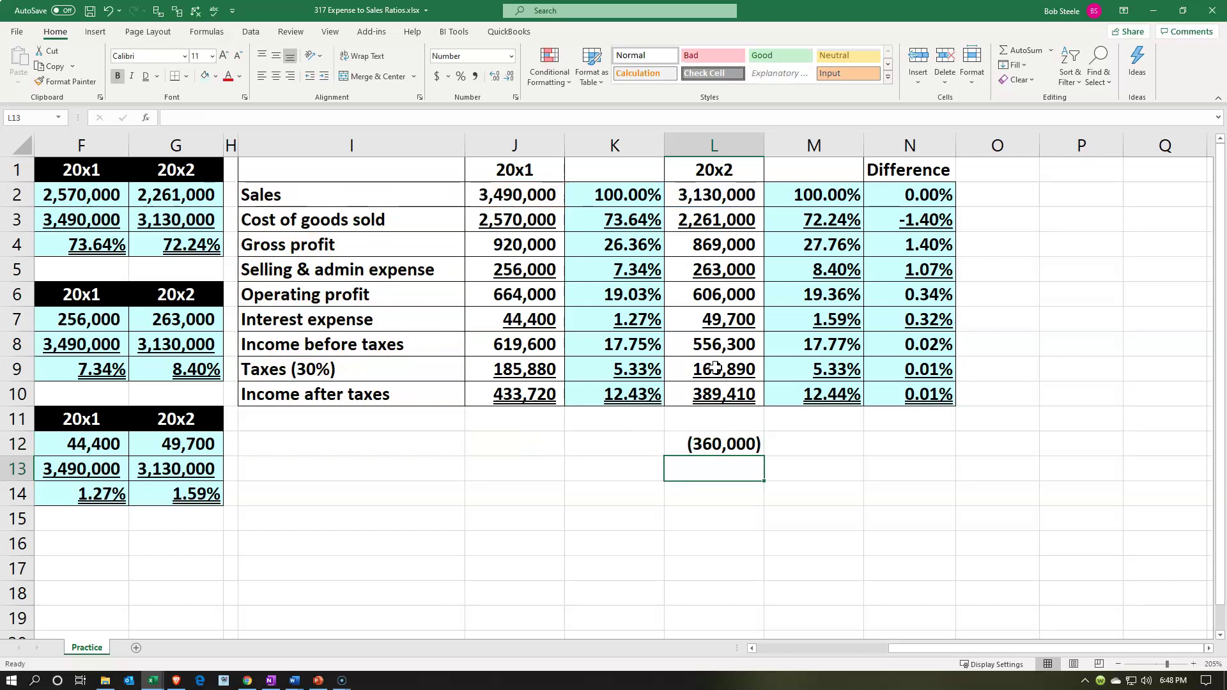
- Reference the 20x1 sales amount in L13 with the formula =J2
{"action": "type", "text": "="}
{"action": "key", "text": "Up"}
{"action": "key", "text": "Up"}
{"action": "key", "text": "Up"}
{"action": "key", "text": "Up"}
{"action": "key", "text": "Up"}
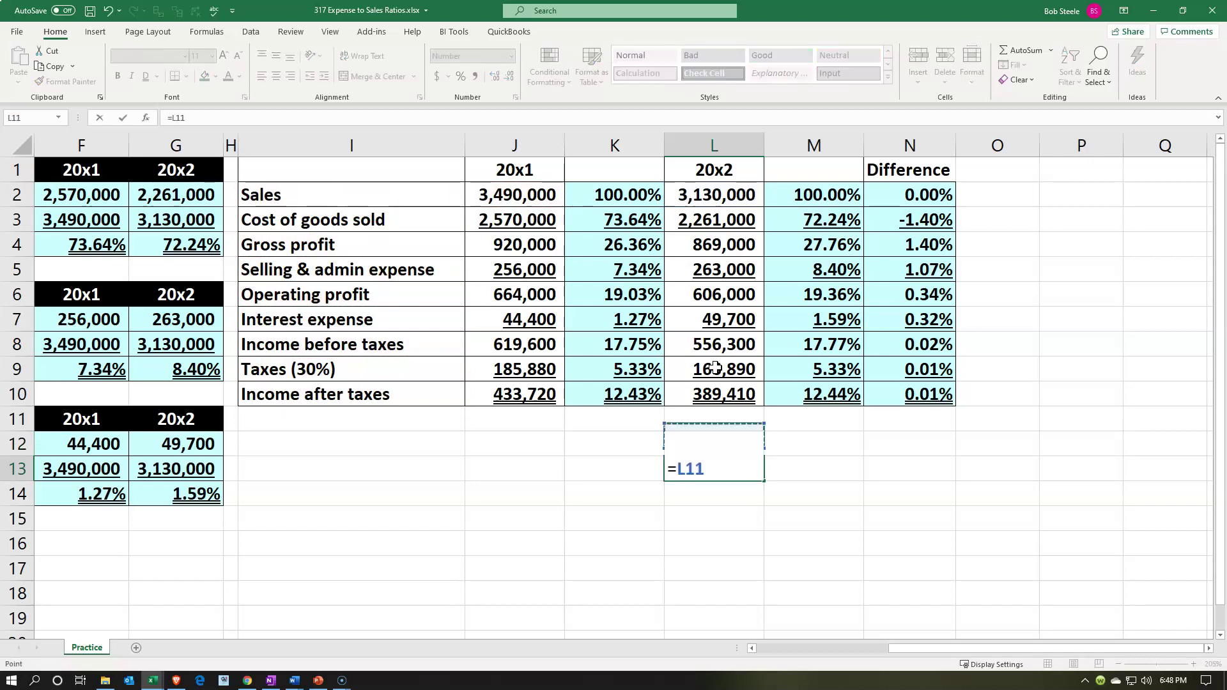
{"action": "key", "text": "Up"}
{"action": "key", "text": "Up"}
{"action": "key", "text": "Up"}
{"action": "key", "text": "Up"}
{"action": "key", "text": "Up"}
{"action": "key", "text": "Up"}
{"action": "key", "text": "Left"}
{"action": "key", "text": "Left"}
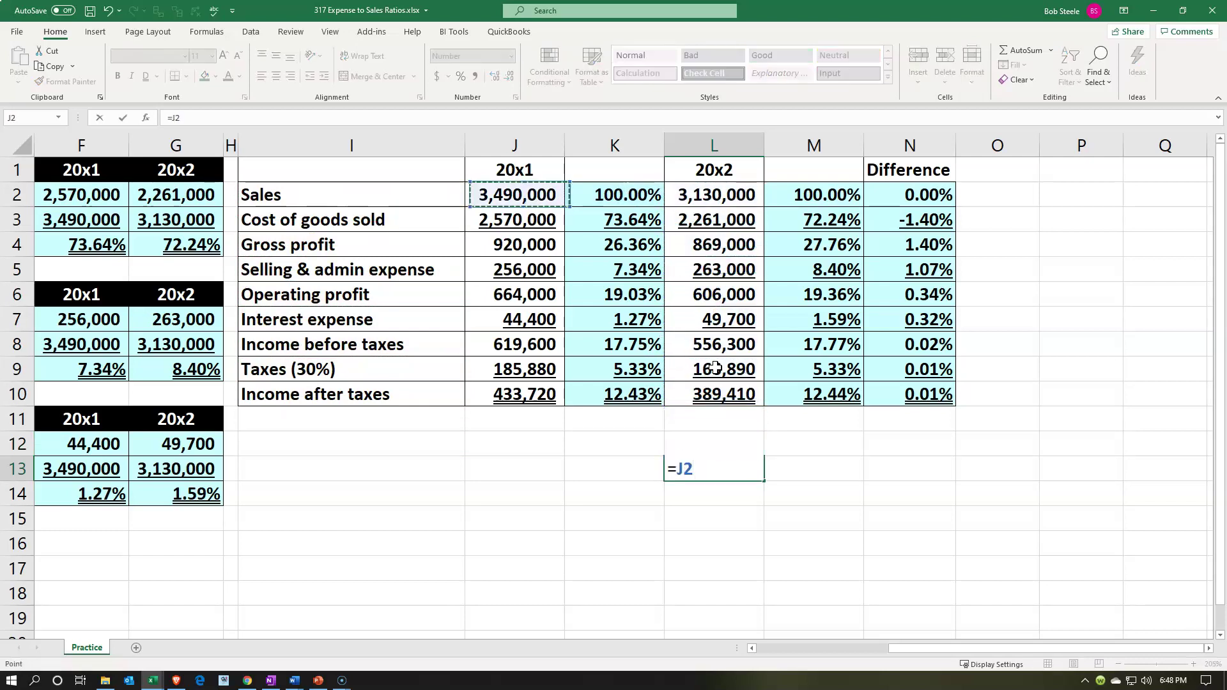
{"action": "key", "text": "Return"}
- Calculate the percentage change in sales in L14 as =L12/L13, formatted as a percentage with two decimal places
{"action": "type", "text": "="}
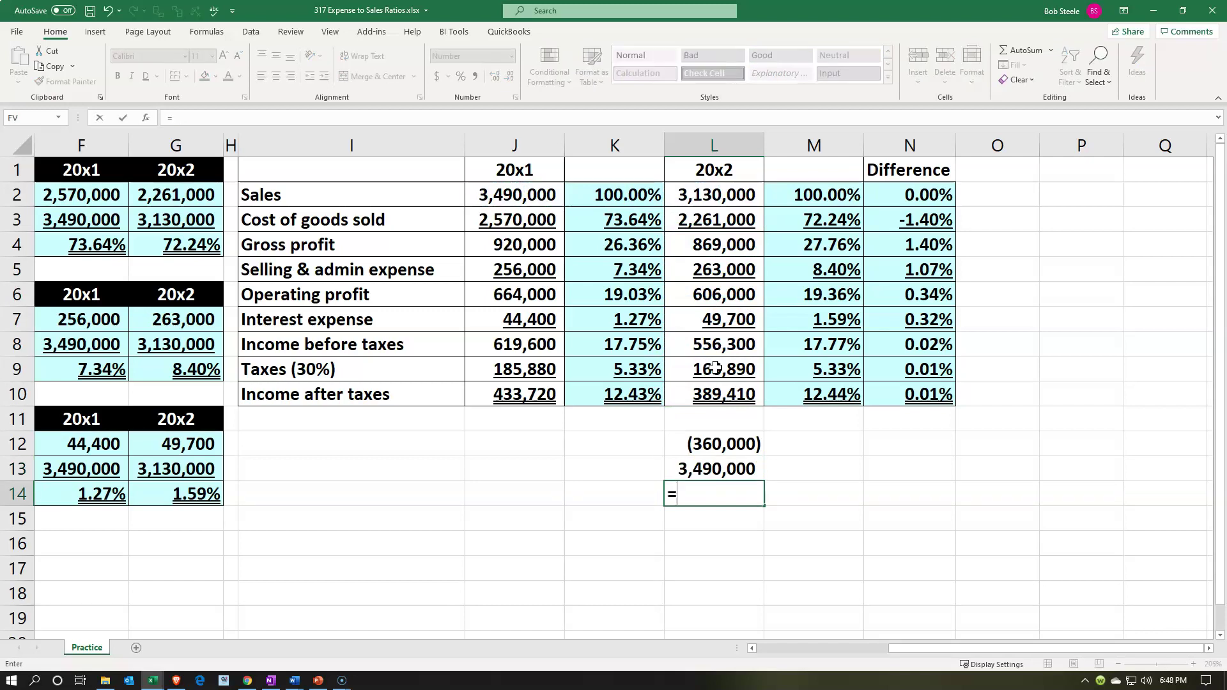
{"action": "key", "text": "Up"}
{"action": "key", "text": "Up"}
{"action": "type", "text": "/"}
{"action": "key", "text": "Up"}
{"action": "key", "text": "Return"}
{"action": "key", "text": "Up"}
{"action": "left_click", "coordinate": [460, 76]}
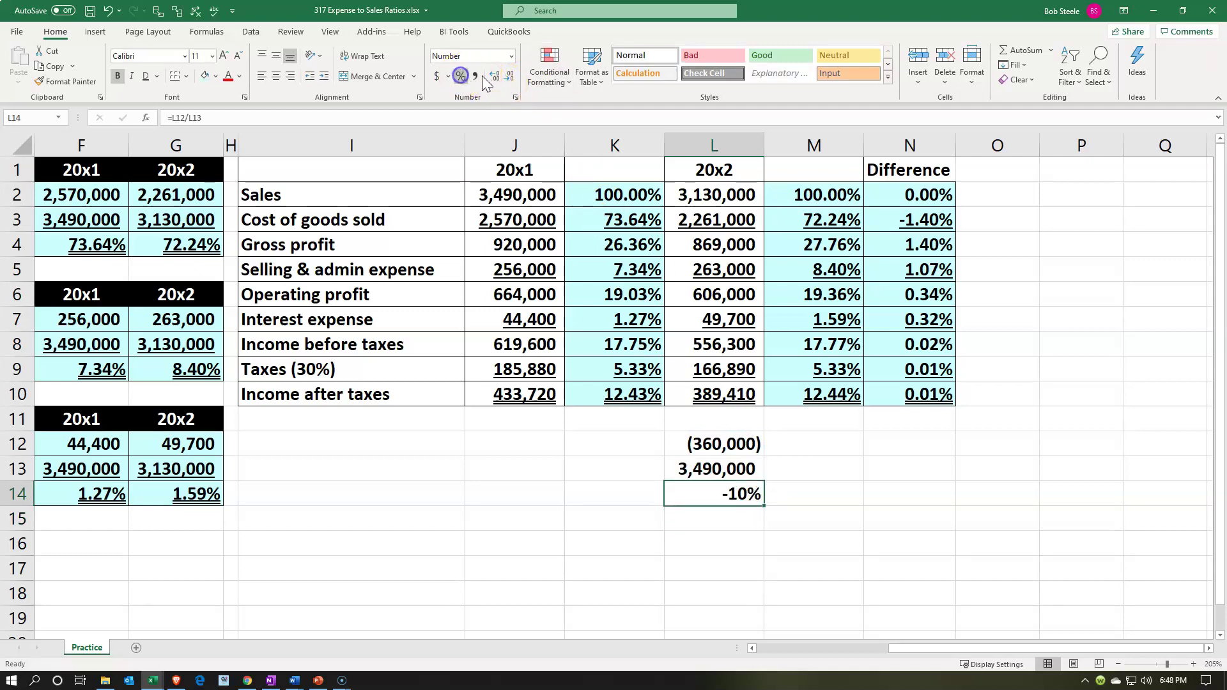
{"action": "left_click", "coordinate": [494, 76]}
{"action": "left_click", "coordinate": [495, 76]}
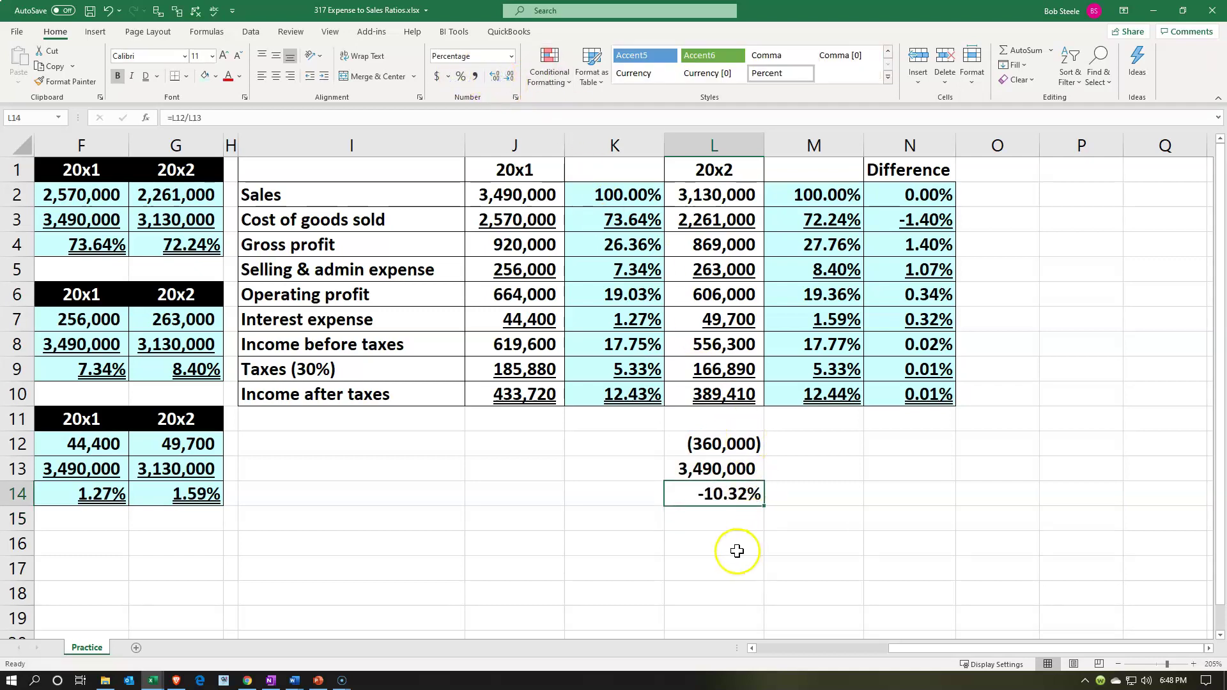